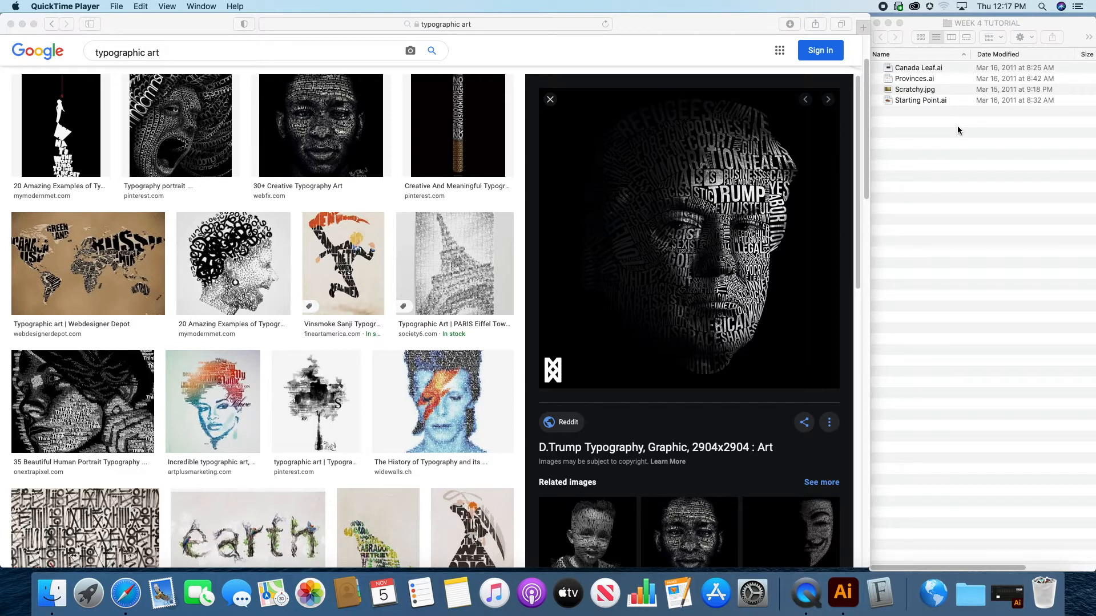
Step: Open Starting Point.ai in Illustrator from the WEEK 4 TUTORIAL folder and close the floating Navigator
left_click(920, 131)
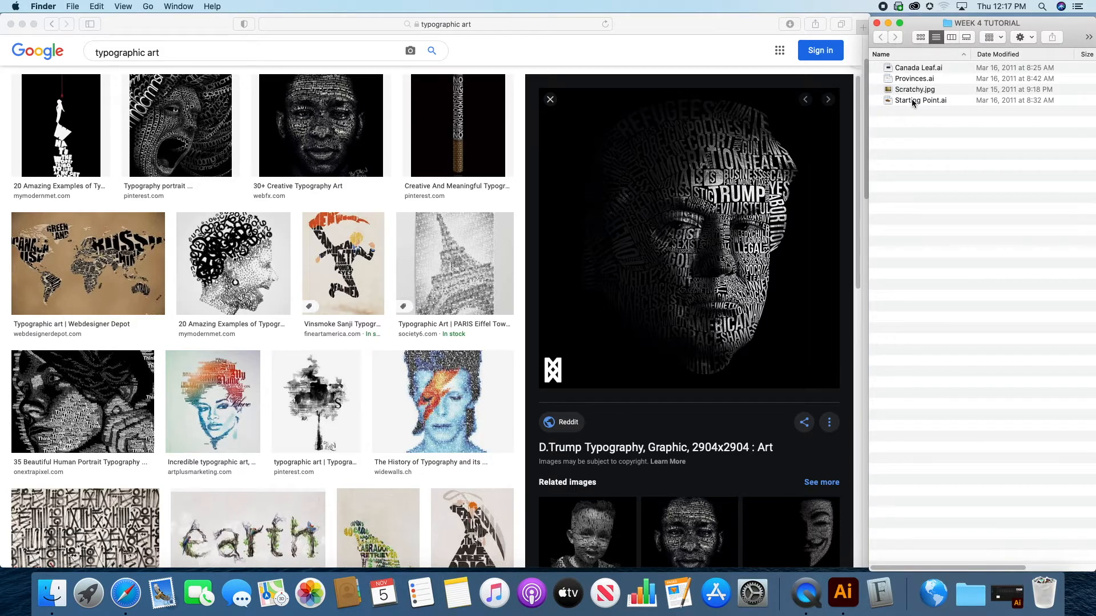
double_click(912, 102)
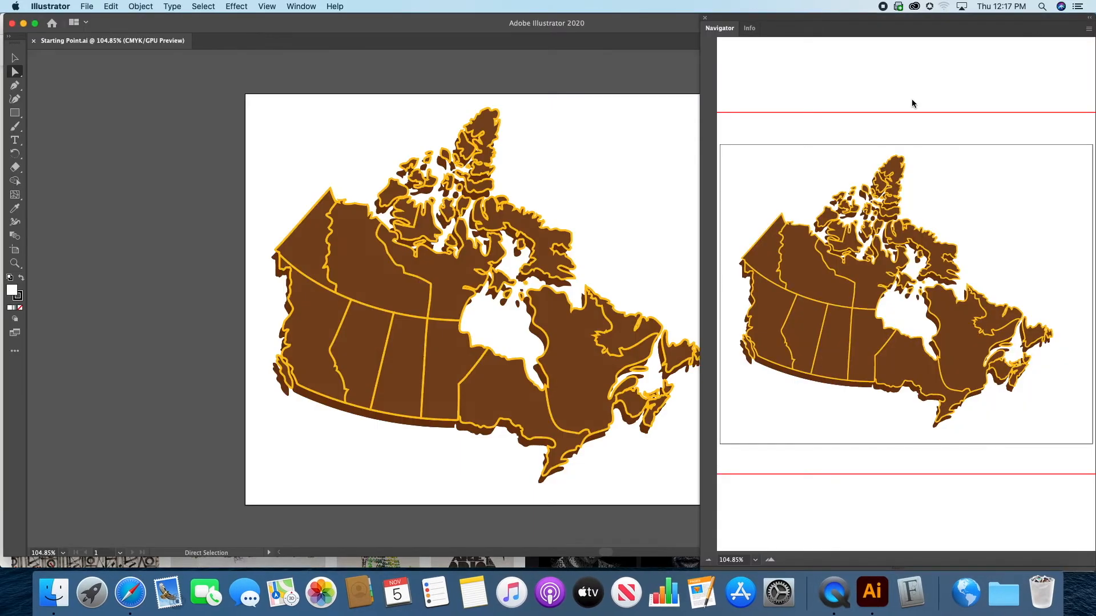
left_click(704, 17)
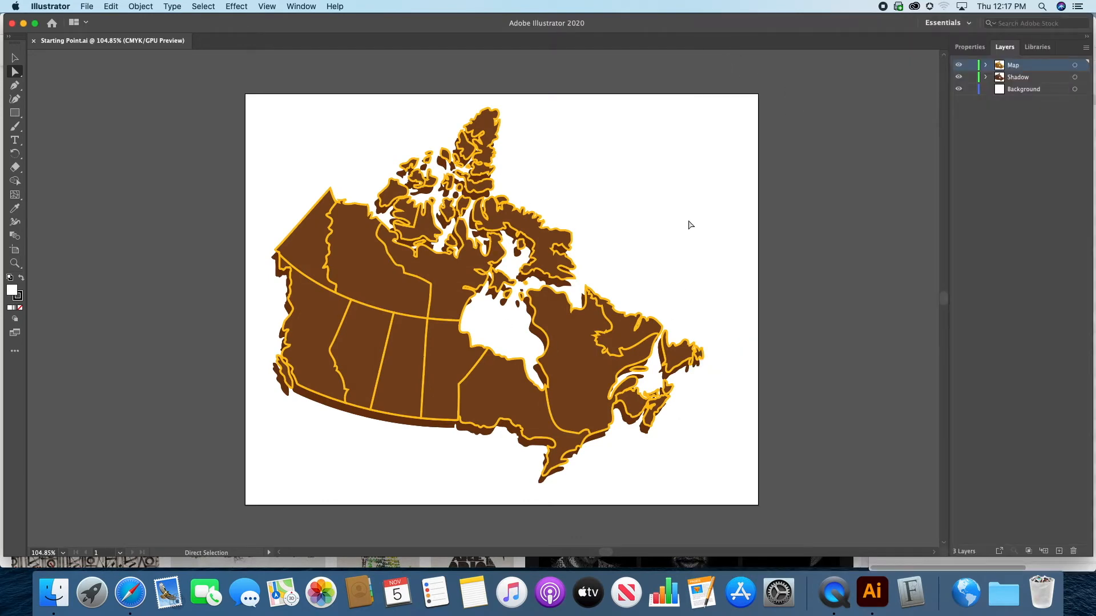
key("super+0")
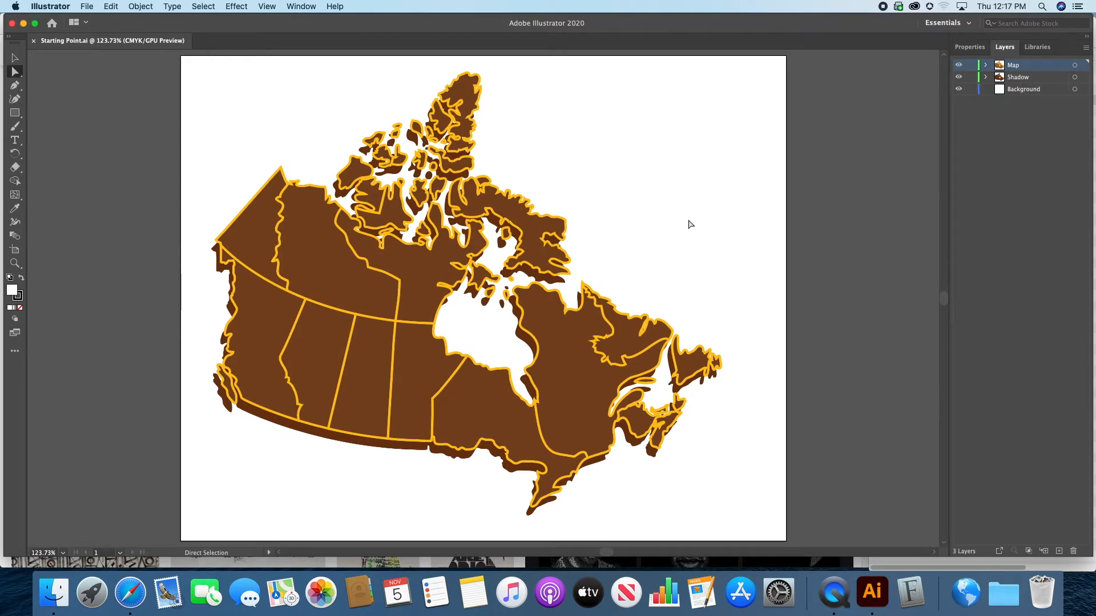
left_click(290, 7)
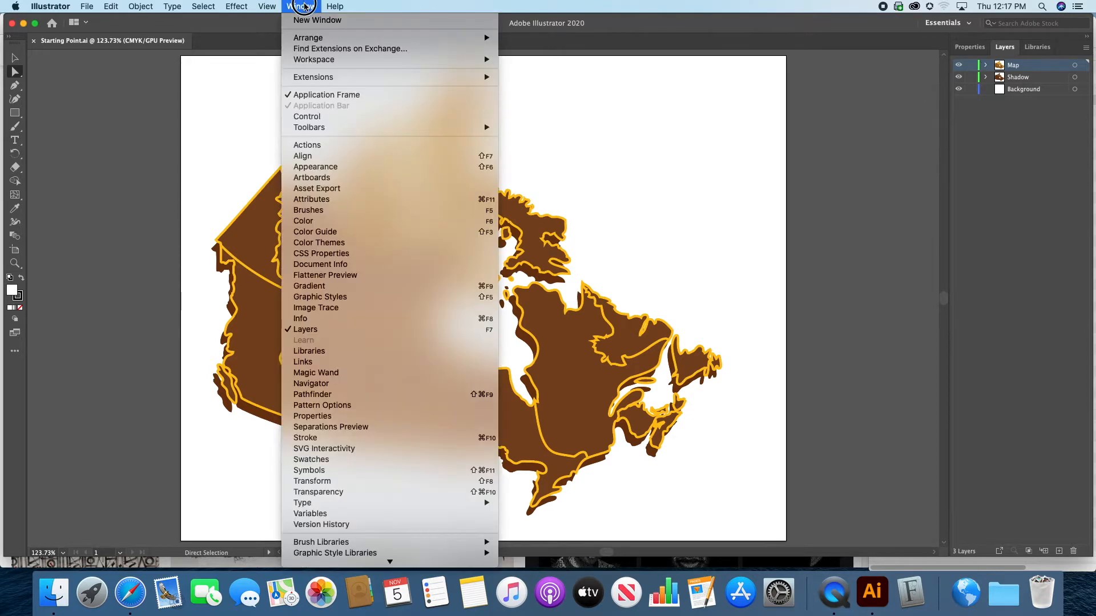
Step: Examine what the Map, Shadow and Background layers each contain by hiding and showing them one at a time
left_click(958, 64)
left_click(958, 65)
left_click(958, 77)
left_click(958, 77)
left_click(958, 89)
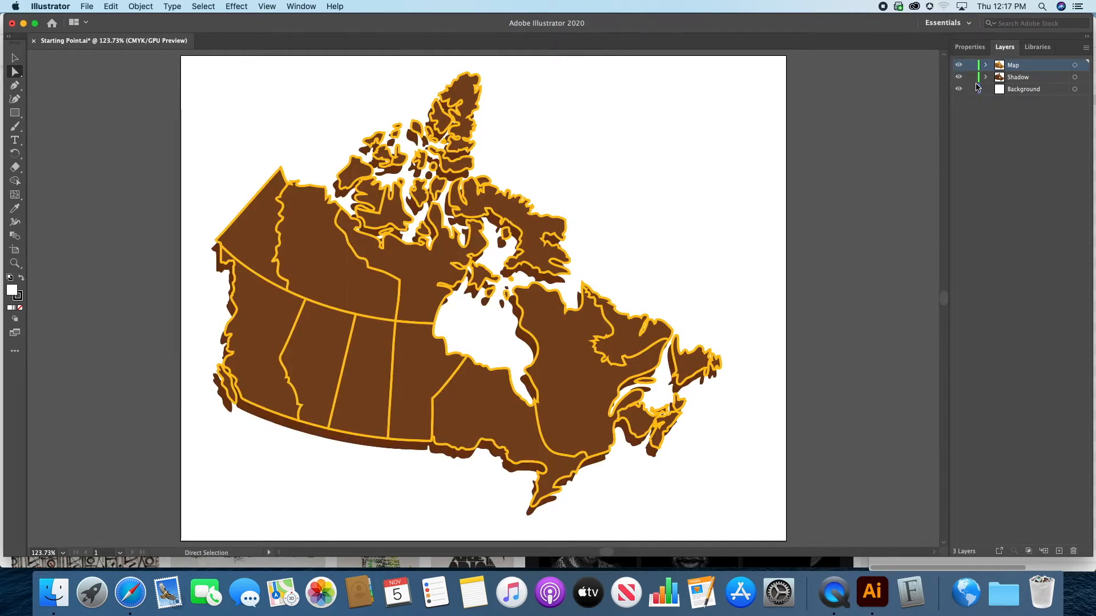
Step: Lock the Map, Shadow and Background layers and add a new layer above them
left_click_drag(970, 65, 972, 101)
left_click(972, 79)
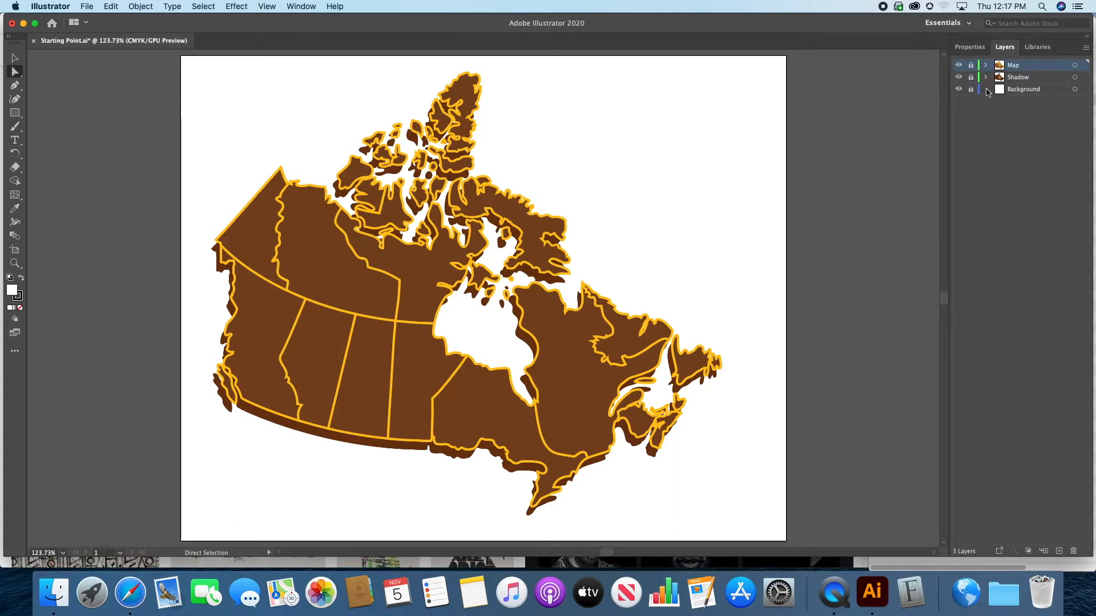
left_click(1060, 552)
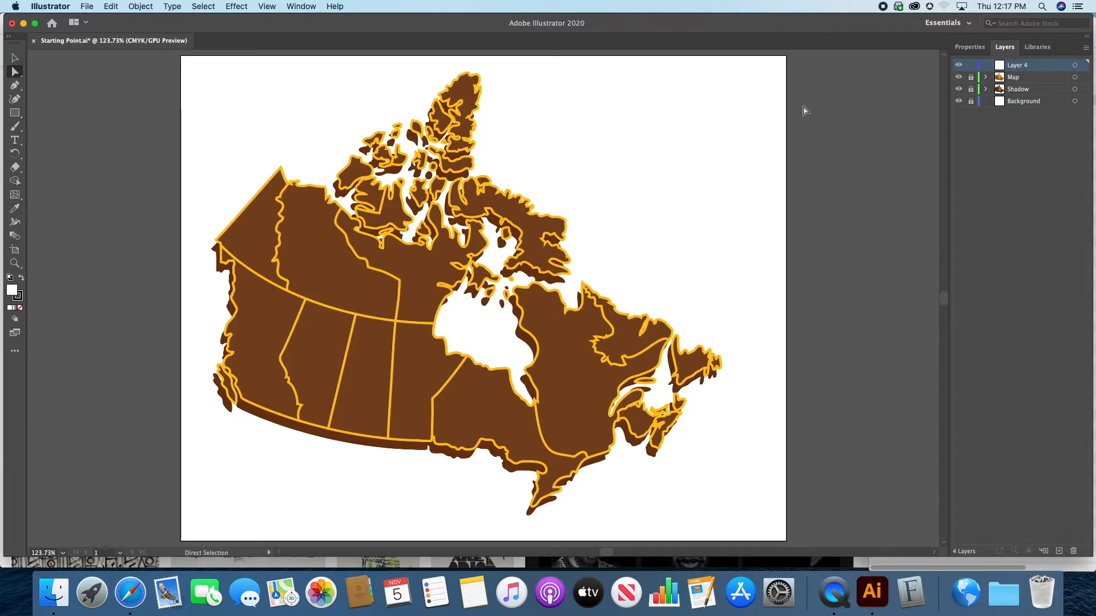
Step: Bring up the document's colour swatches and place them clear of the Manitoba area of the map
left_click(15, 263)
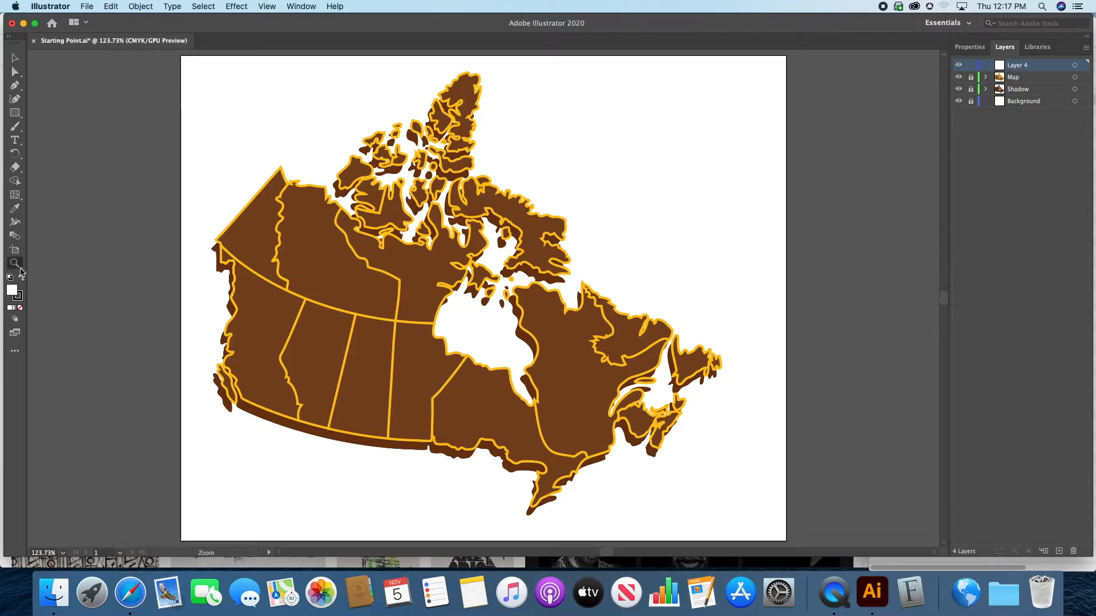
left_click_drag(424, 387, 615, 382)
left_click(615, 382, "alt")
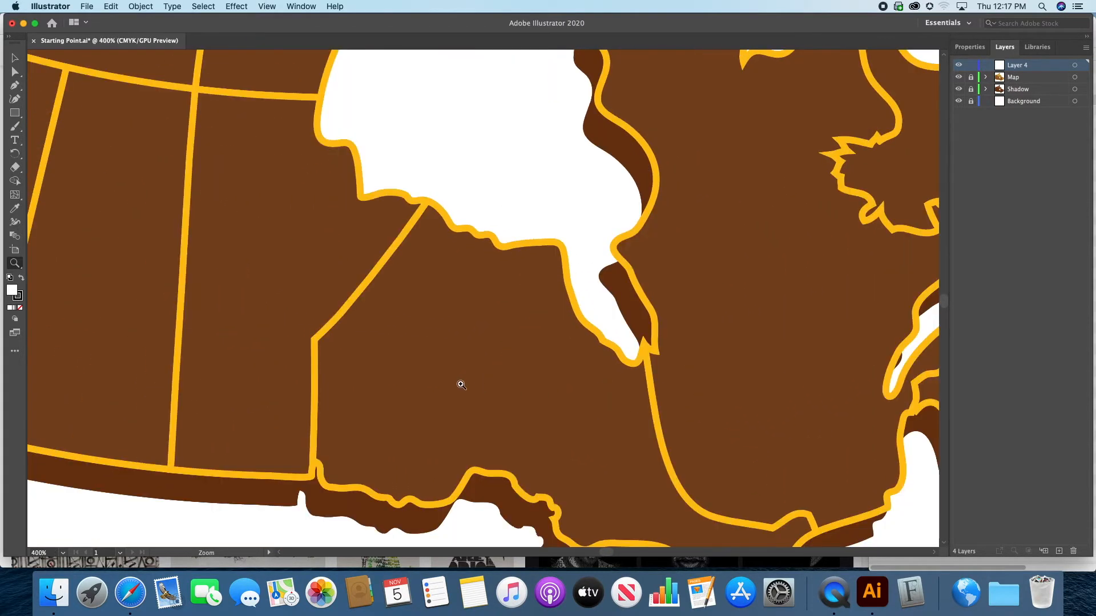
left_click_drag(373, 290, 586, 275)
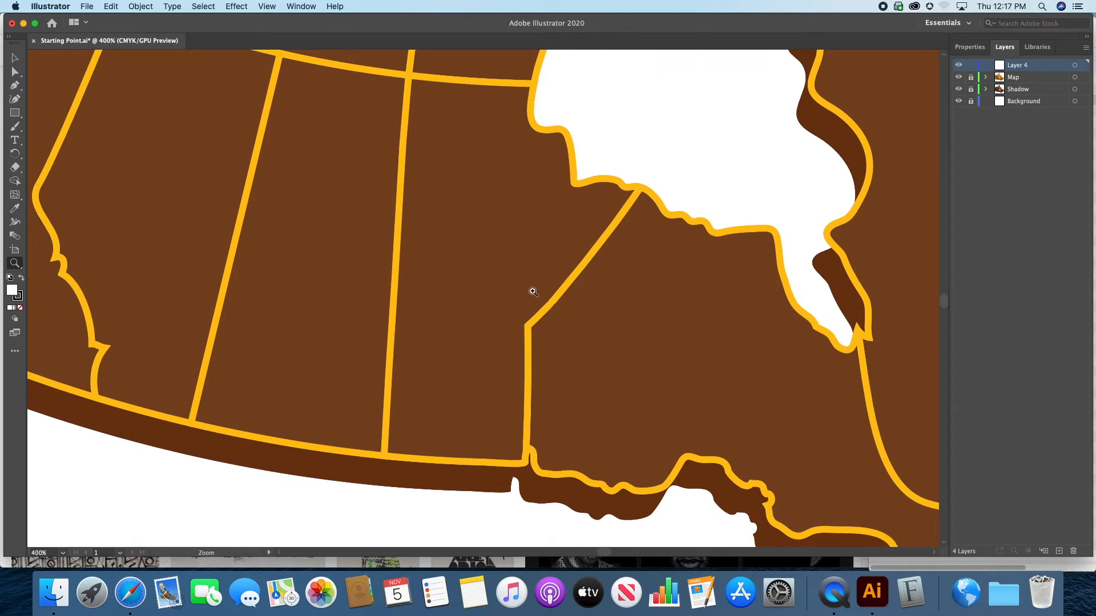
left_click(14, 57)
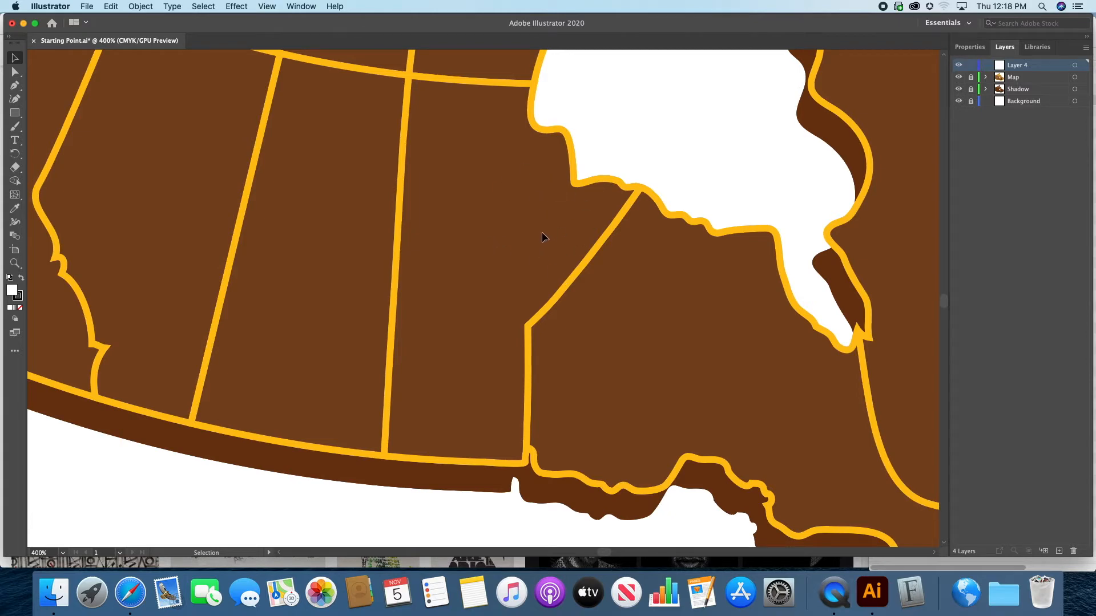
left_click(301, 6)
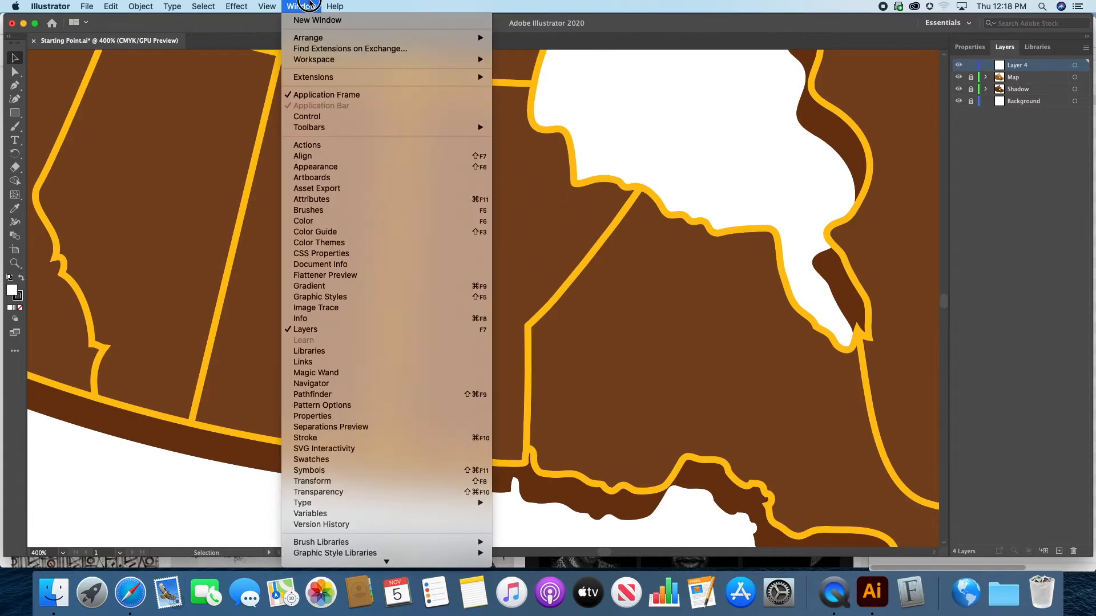
left_click(311, 459)
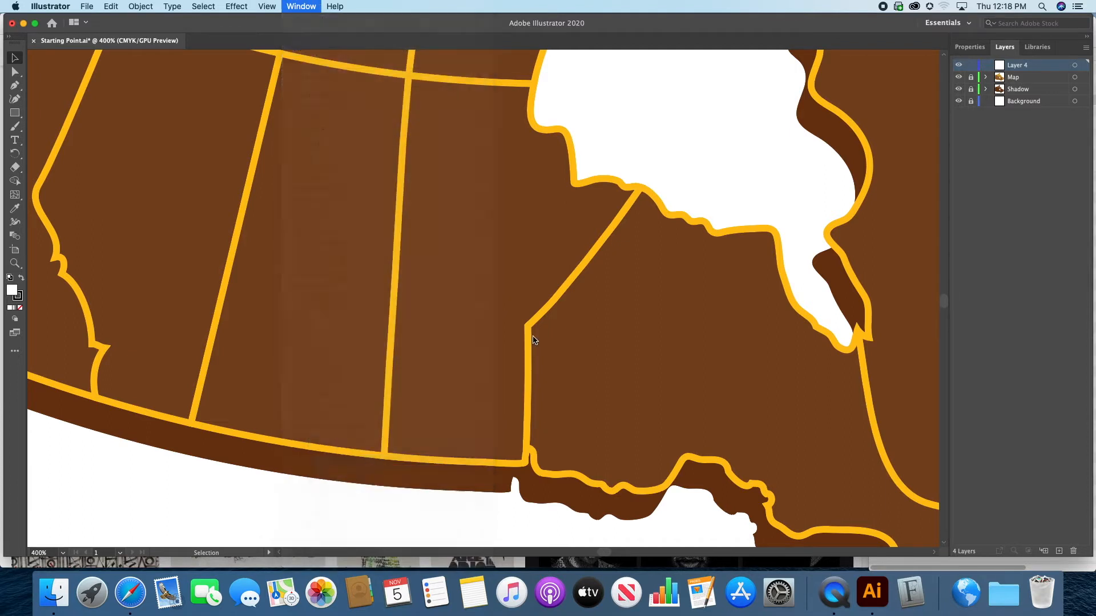
left_click_drag(622, 197, 623, 211)
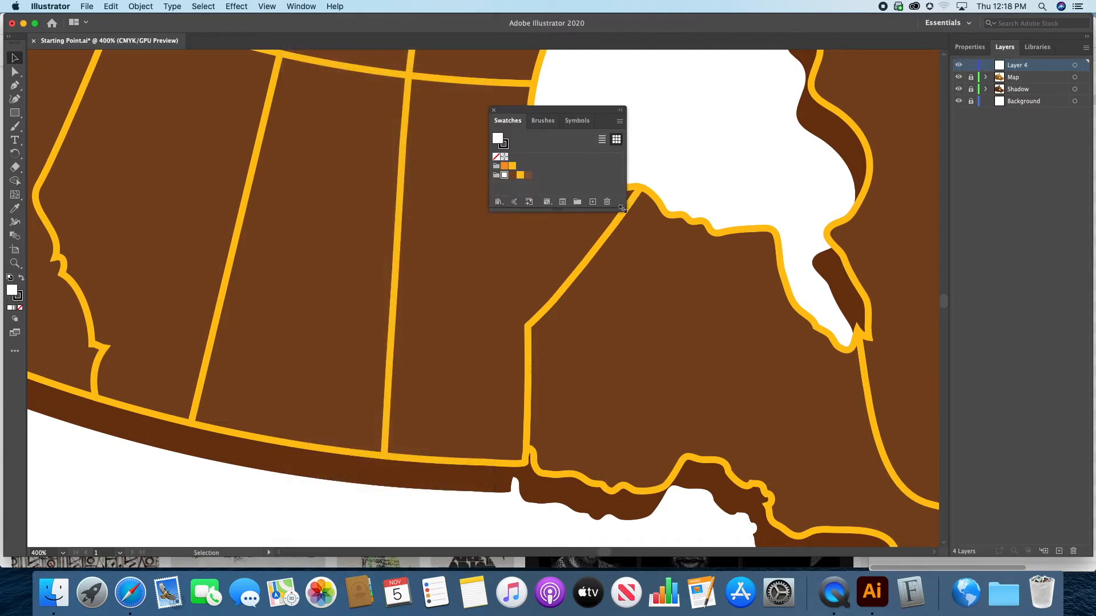
left_click_drag(549, 109, 722, 57)
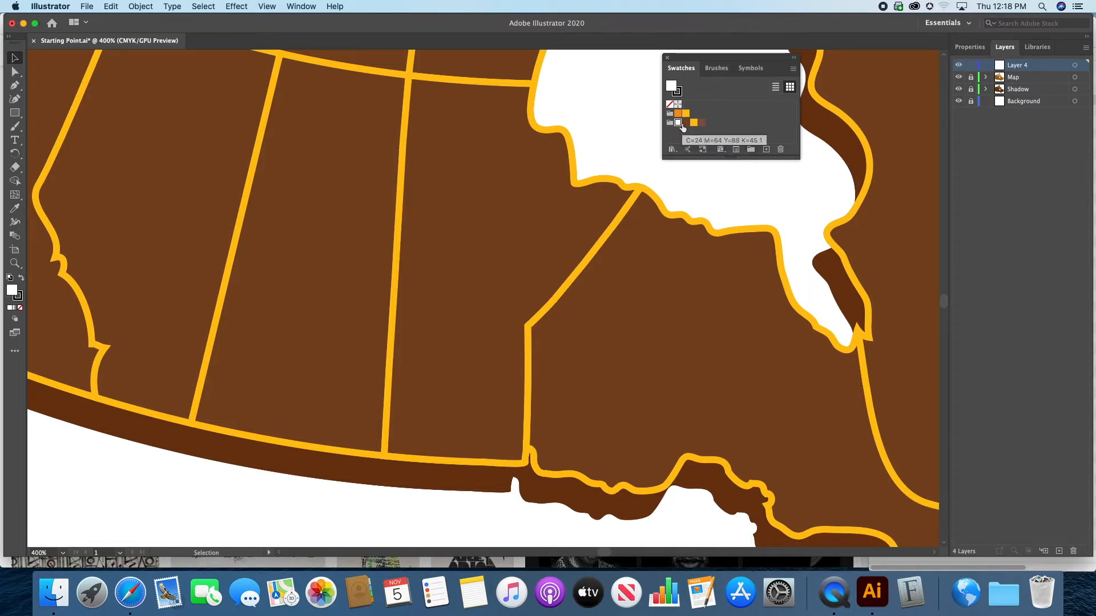
Step: Add the point text MANITOBA over the province of Manitoba on the new layer
left_click(19, 141)
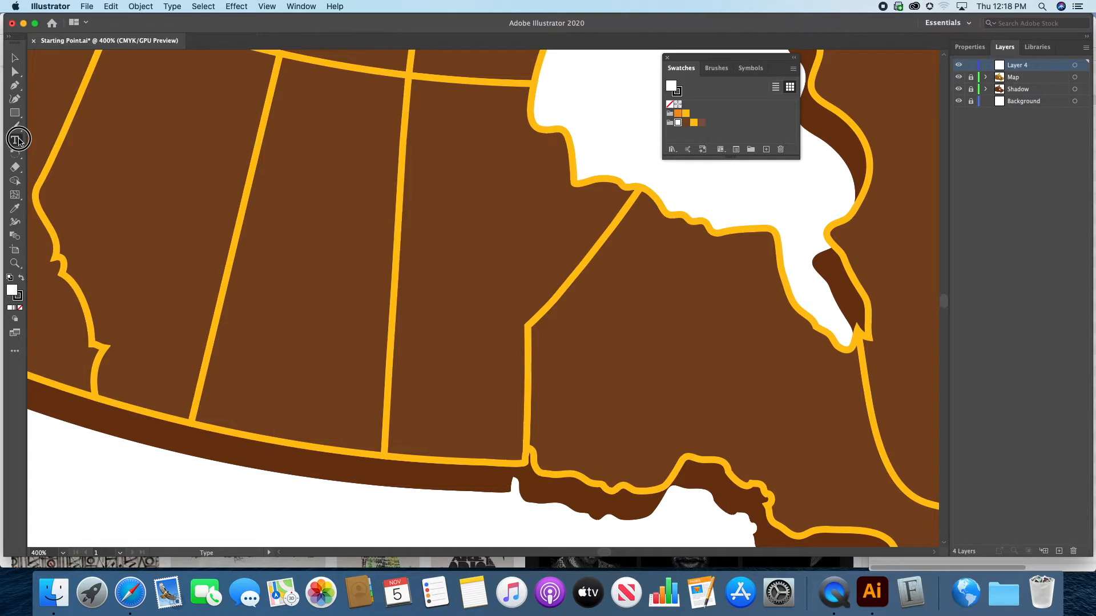
left_click(429, 181)
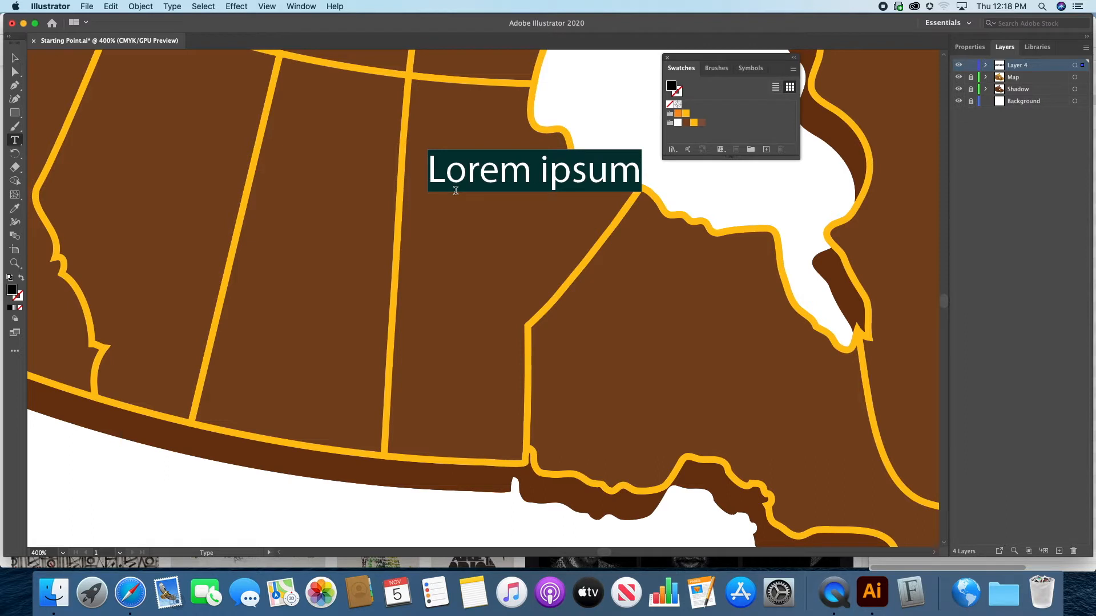
type("MANITOBA")
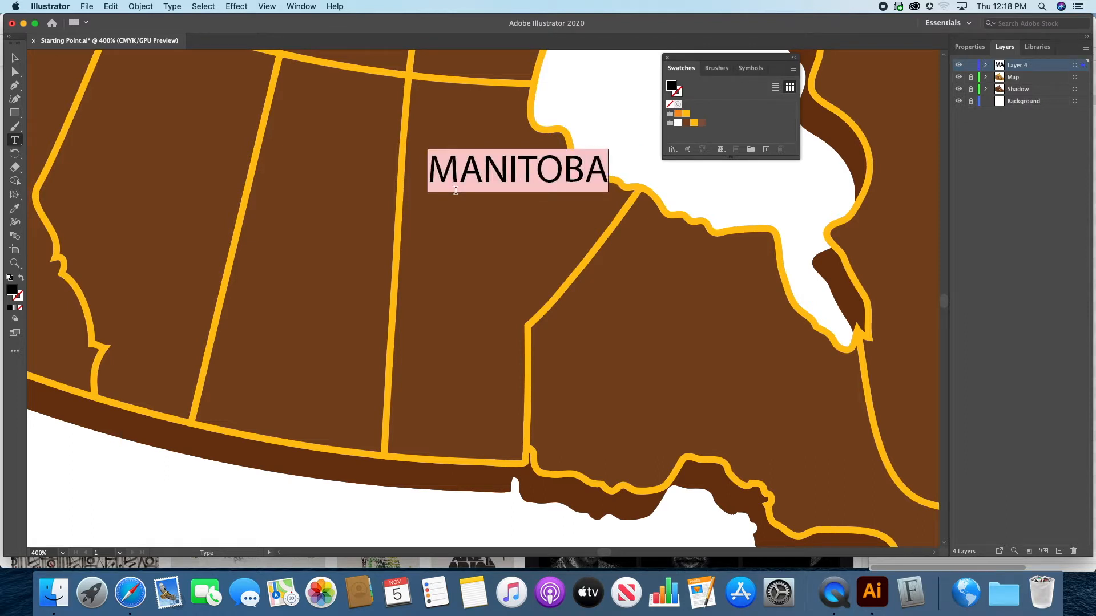
left_click(15, 57)
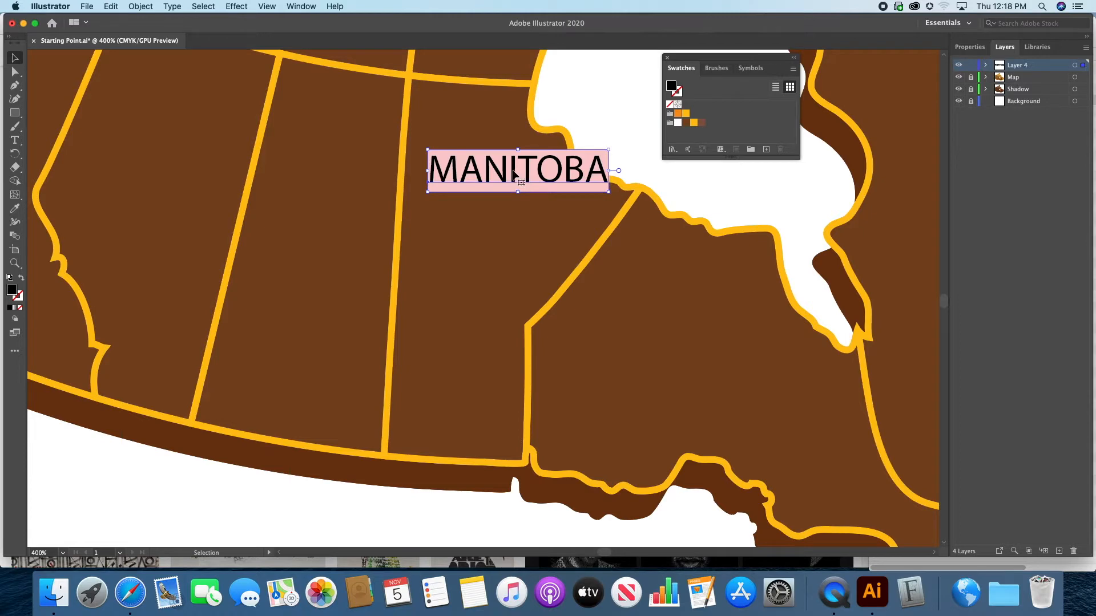
Step: Bring up the character settings beside the artwork and set the MANITOBA text's font family to Myriad Pro
left_click(301, 6)
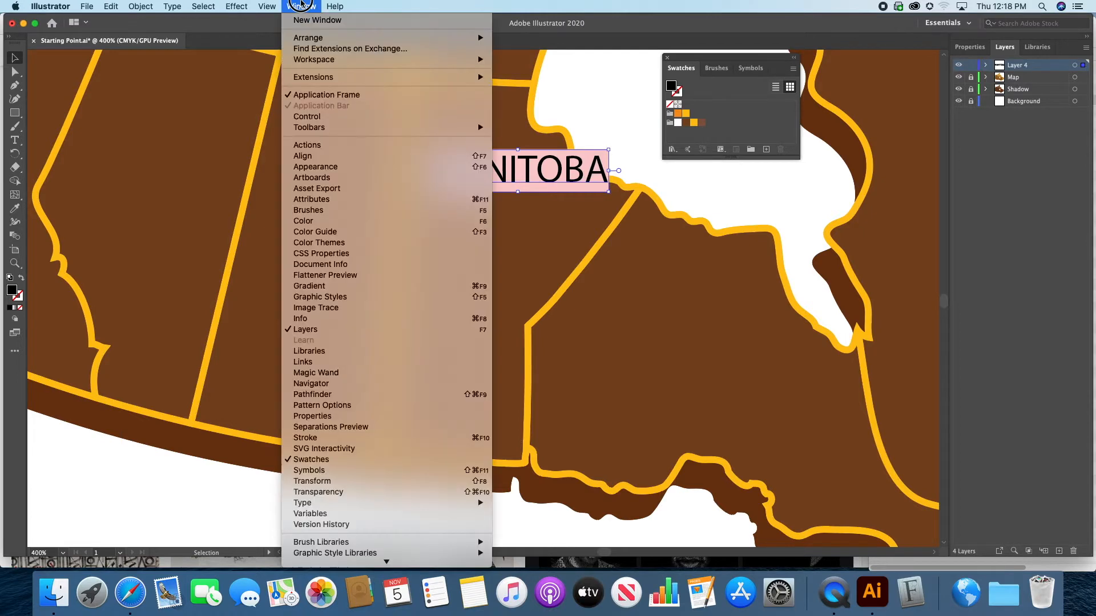
mouse_move(464, 503)
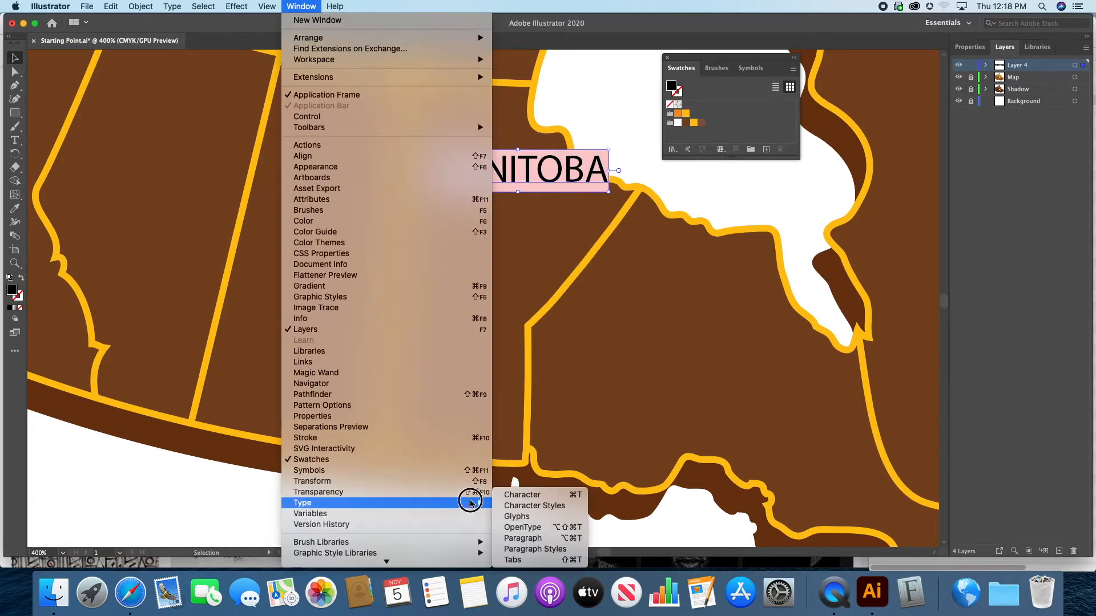
left_click(517, 495)
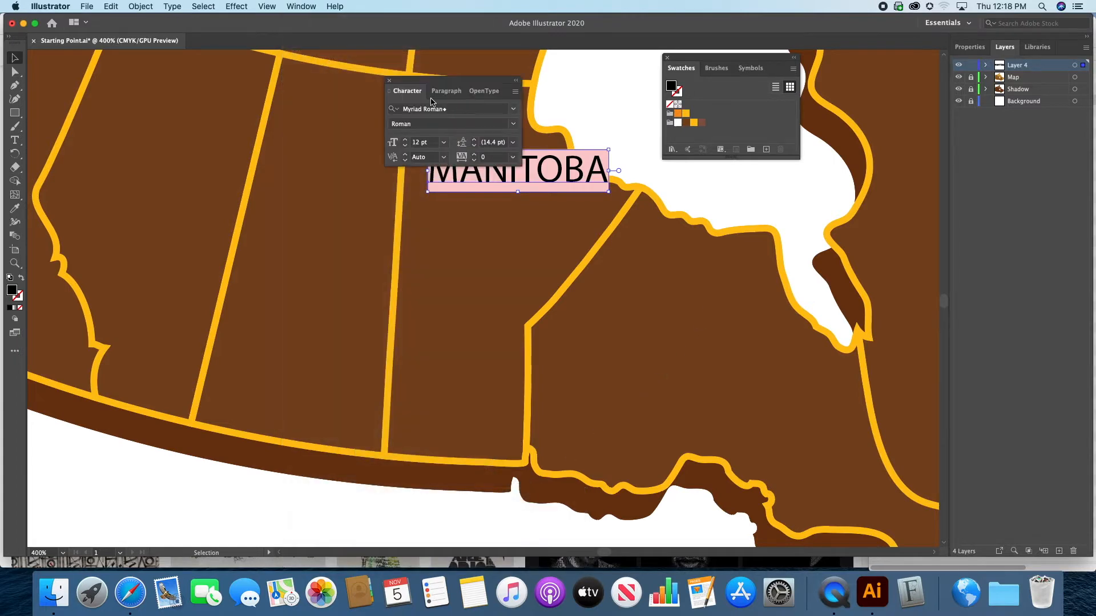
left_click_drag(430, 85, 733, 200)
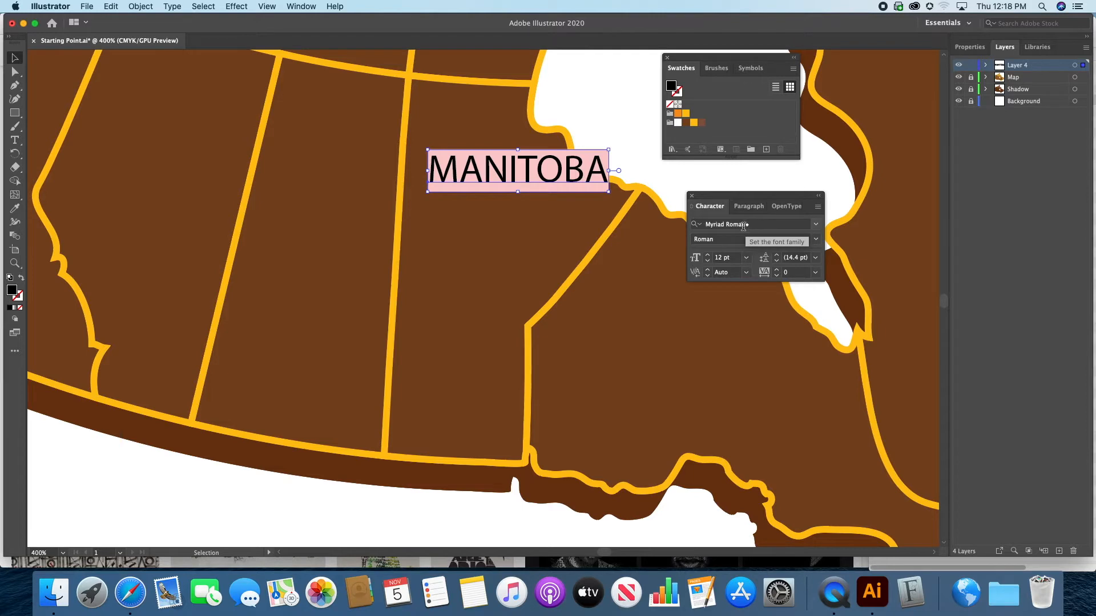
left_click(816, 224)
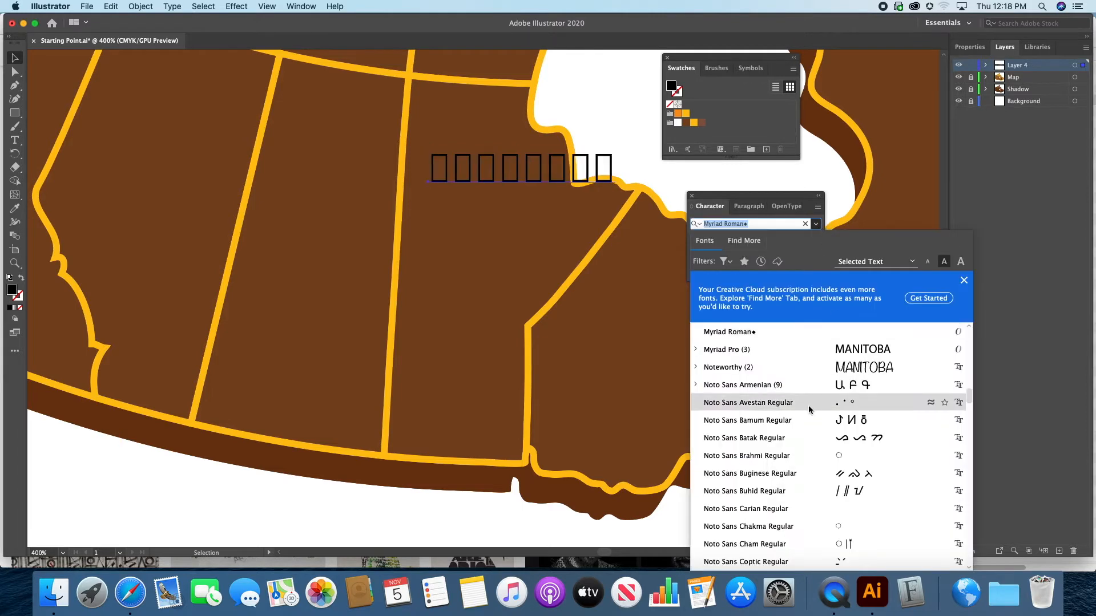
scroll(810, 404, "down", 2)
scroll(810, 404, "down", 2)
scroll(810, 403, "up", 12)
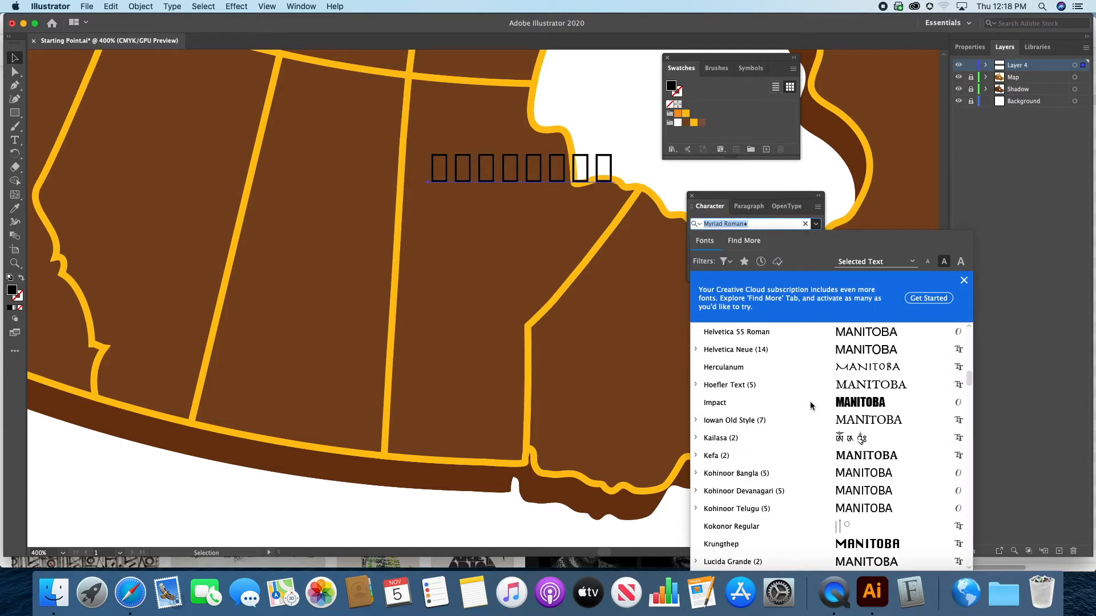
scroll(810, 402, "down", 6)
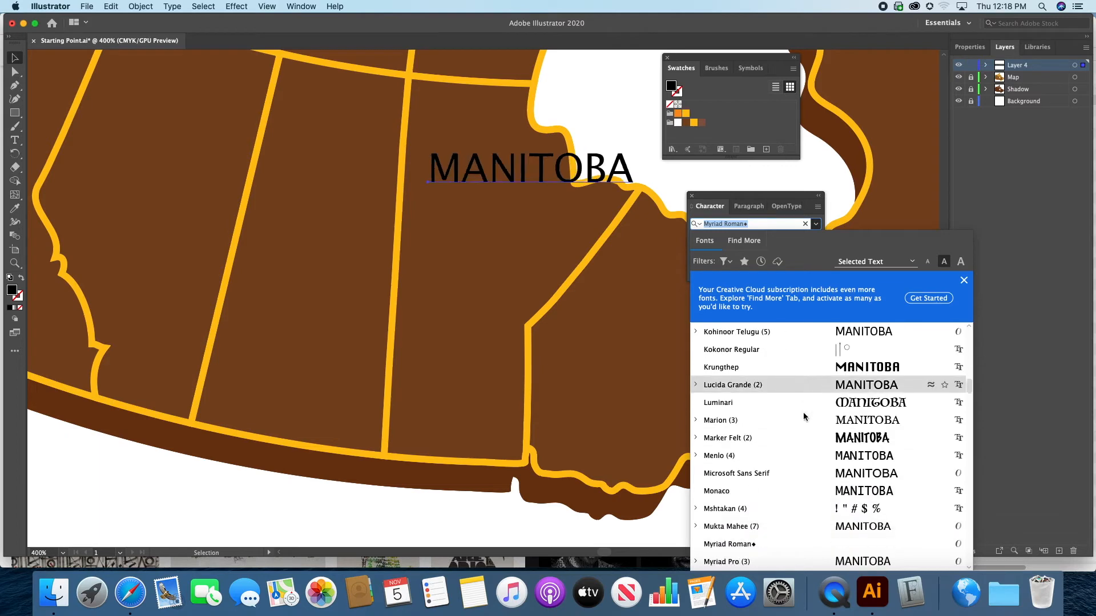
left_click(747, 525)
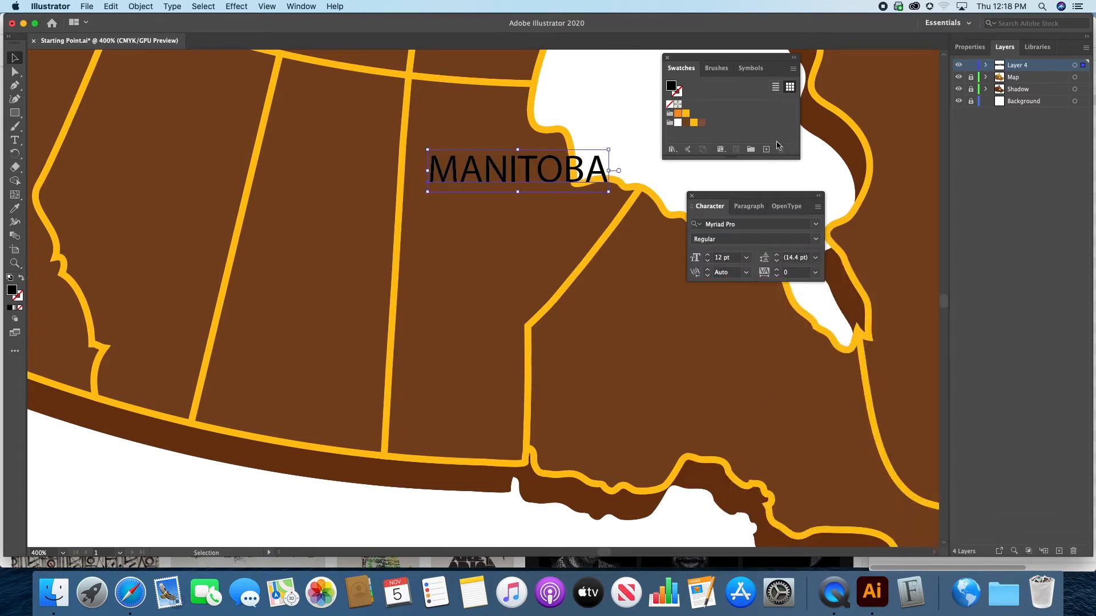
Step: Set the MANITOBA text's font style to Bold and move the character settings farther from the text
left_click(812, 239)
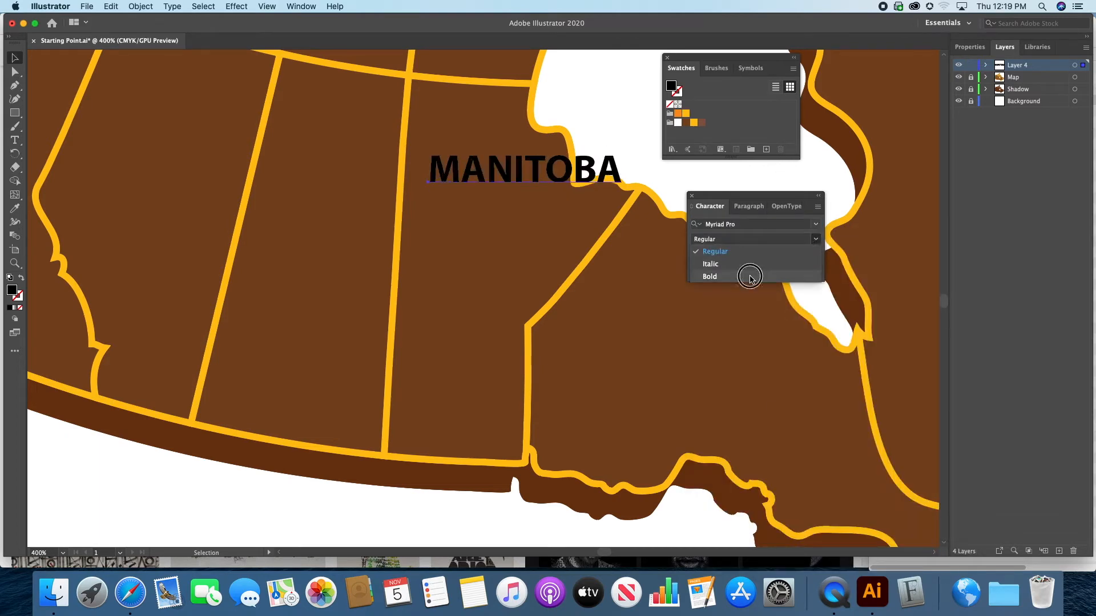
left_click(751, 278)
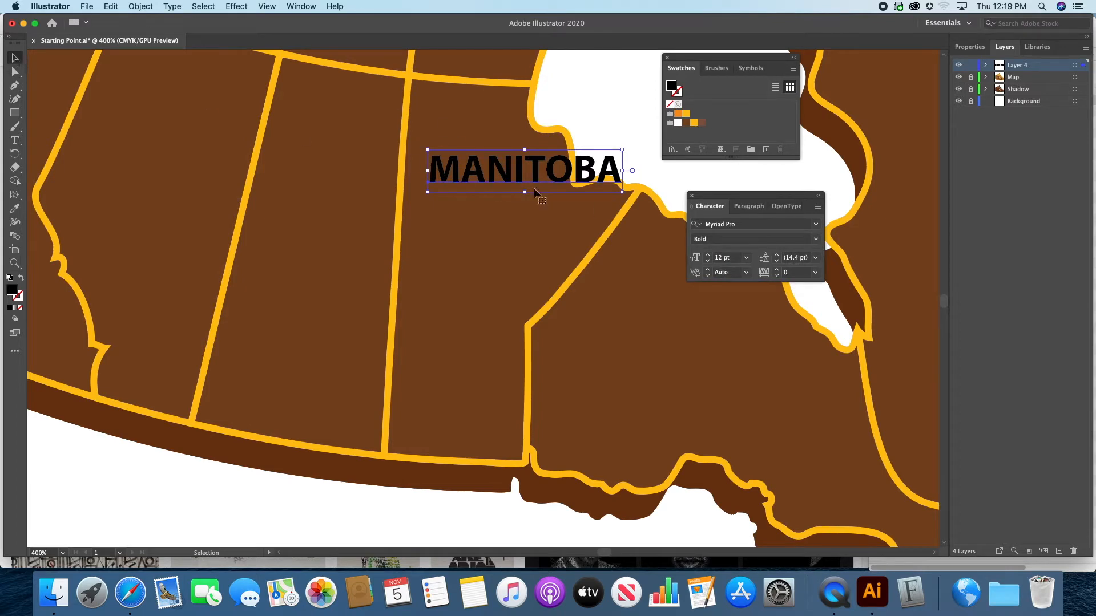
left_click_drag(747, 205, 800, 226)
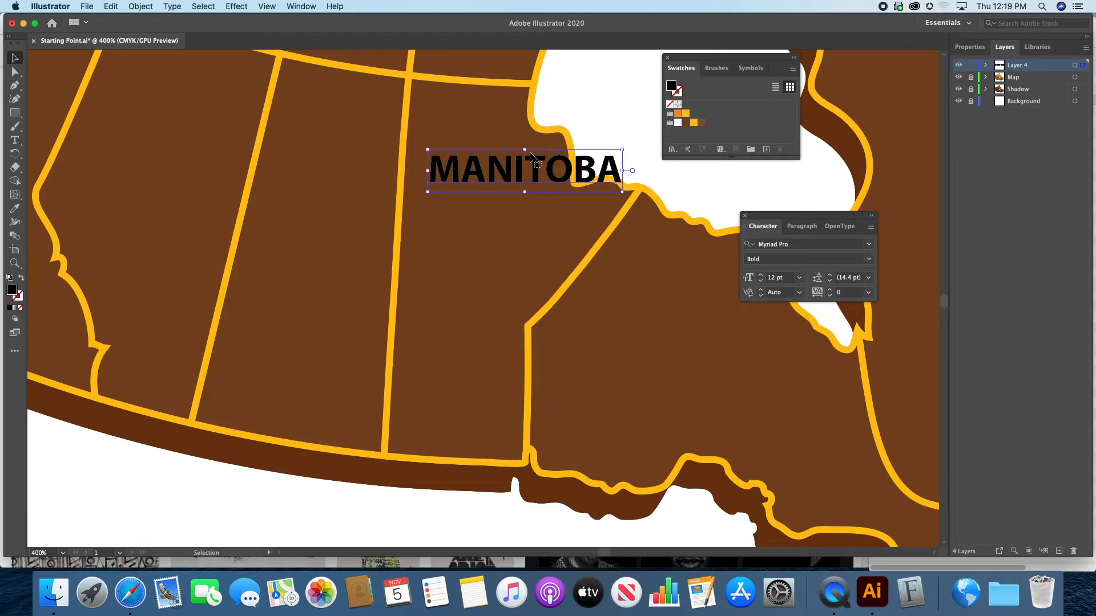
Step: Fill the MANITOBA text with the orange C=0 M=50 Y=100 K=0 swatch and reposition it across Manitoba's western border
double_click(678, 114)
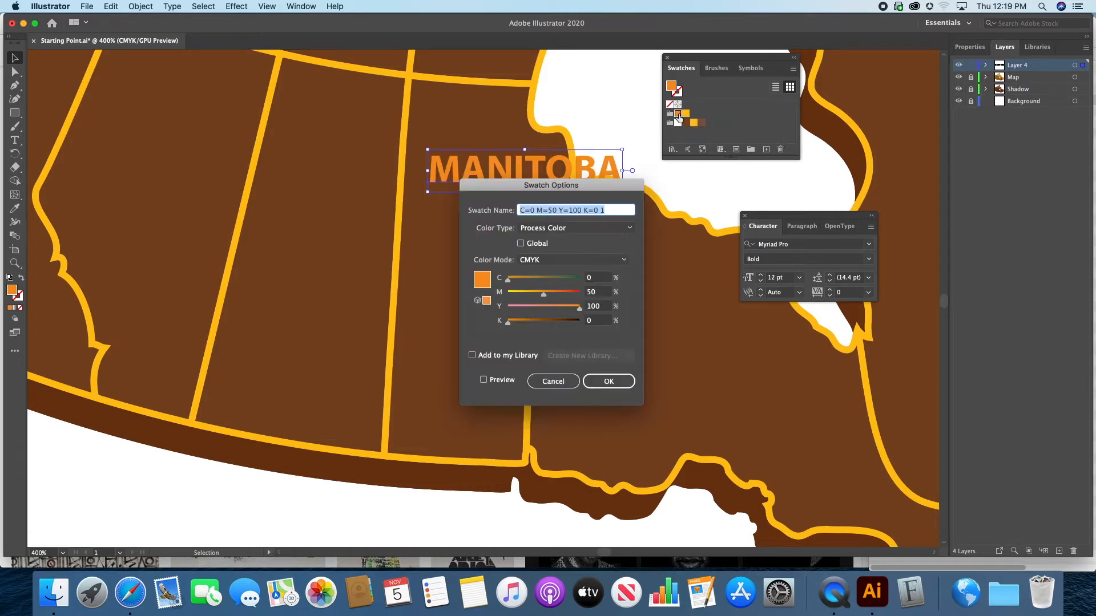
left_click(554, 382)
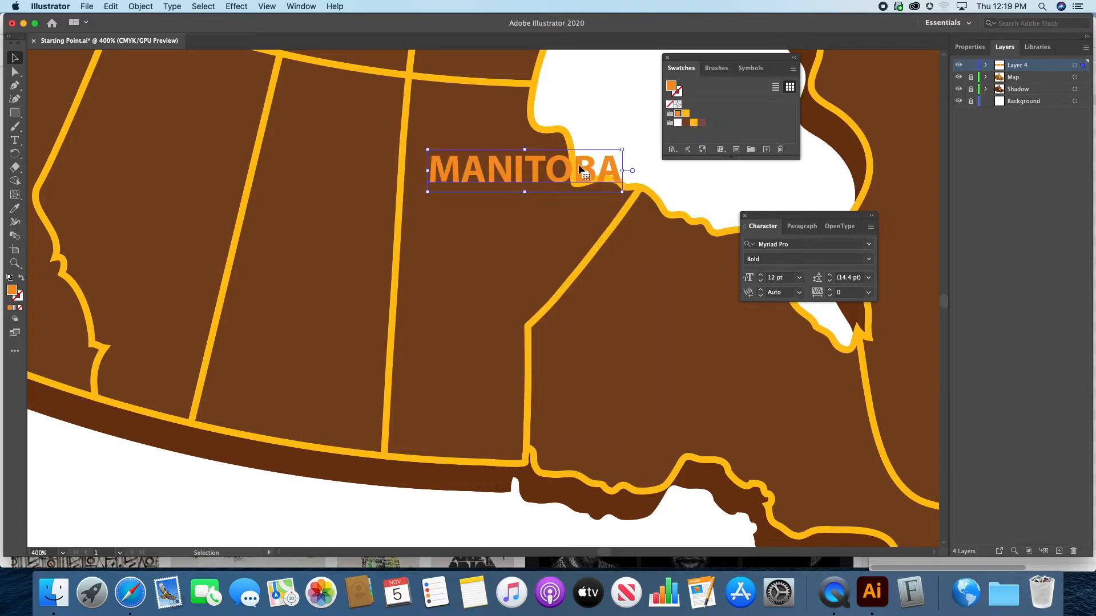
left_click_drag(547, 169, 461, 178)
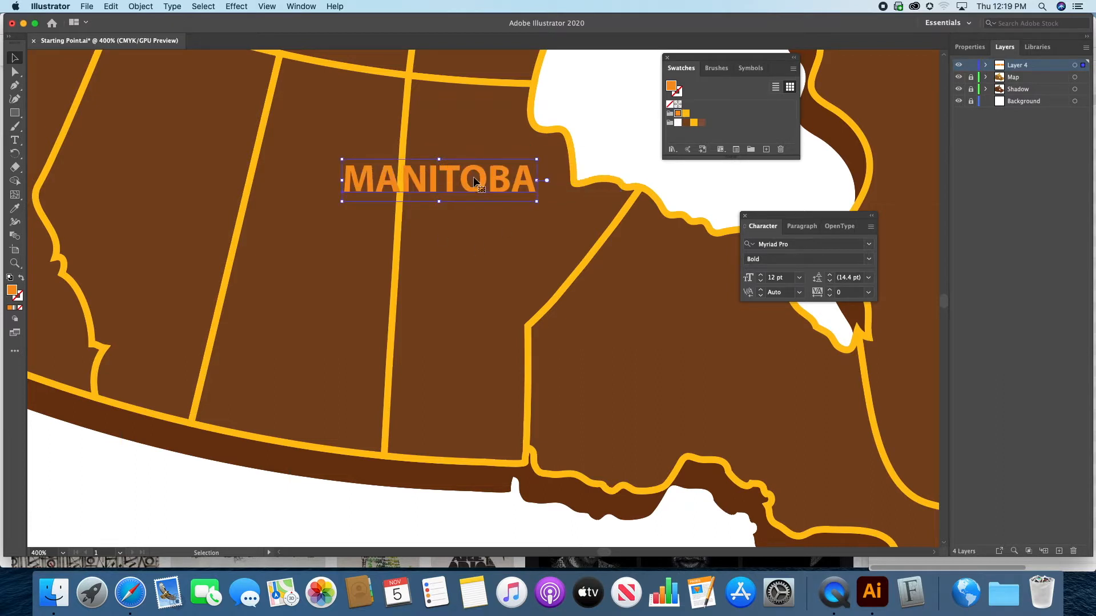
left_click_drag(474, 177, 502, 198)
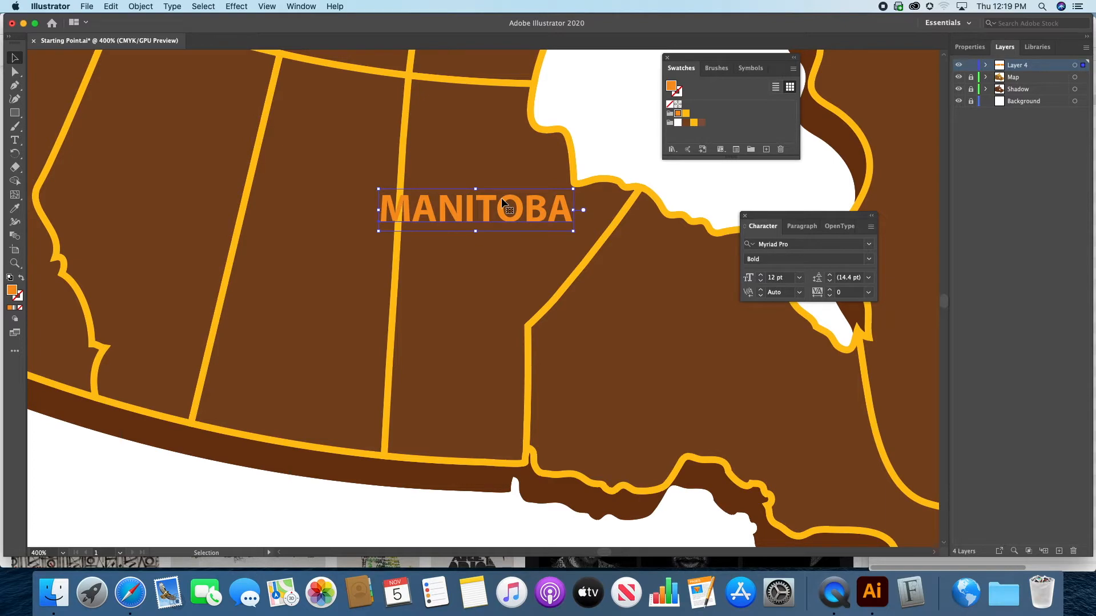
Step: Inspect the live MANITOBA text in outline view and return to the full-colour preview
left_click(267, 6)
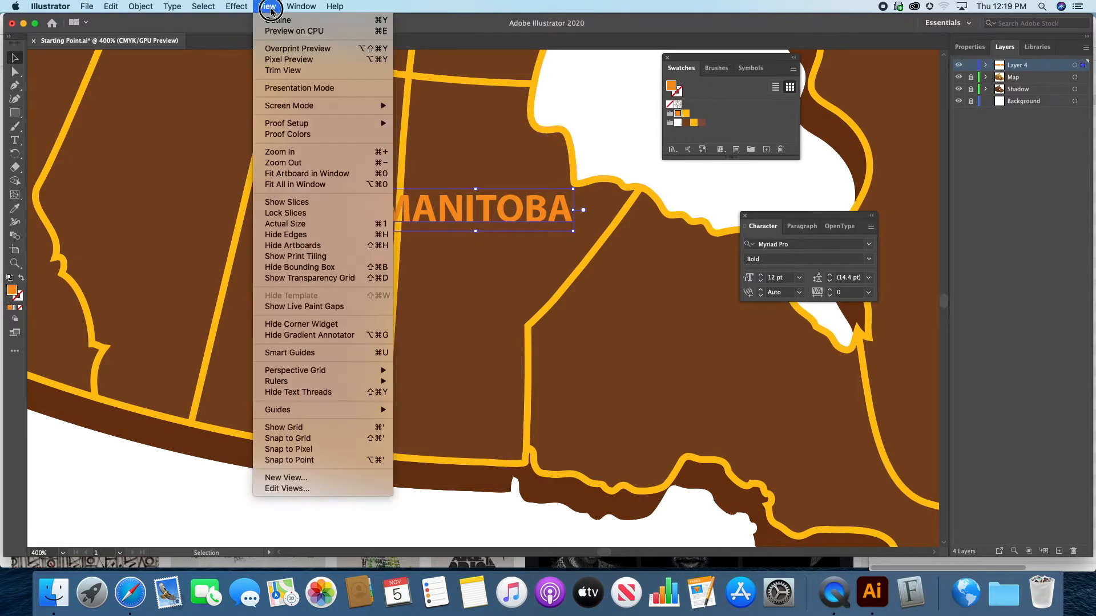
left_click(276, 21)
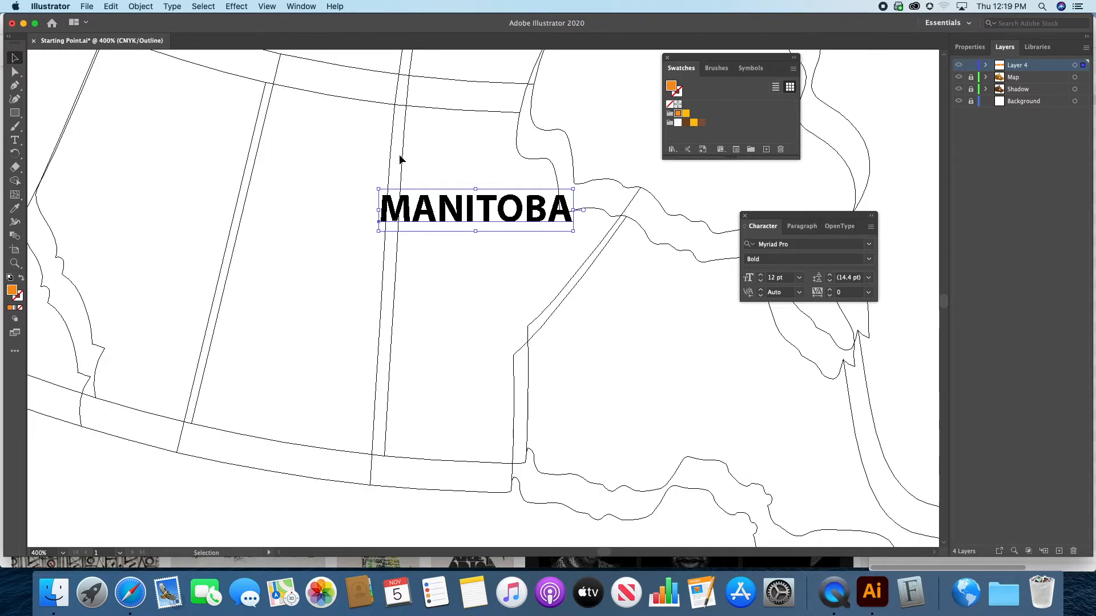
left_click(277, 6)
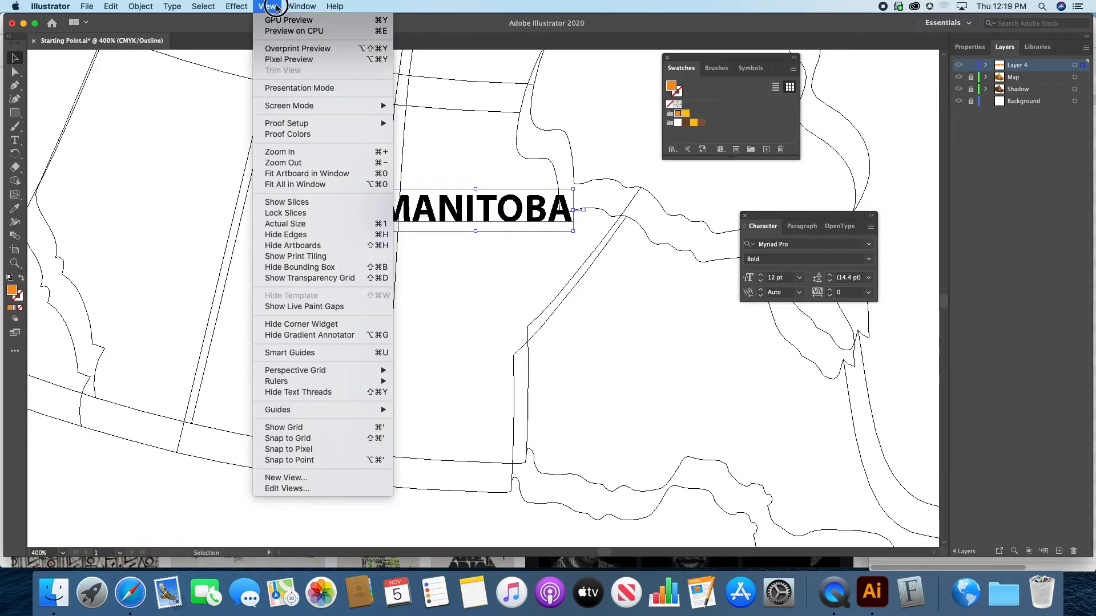
left_click(280, 20)
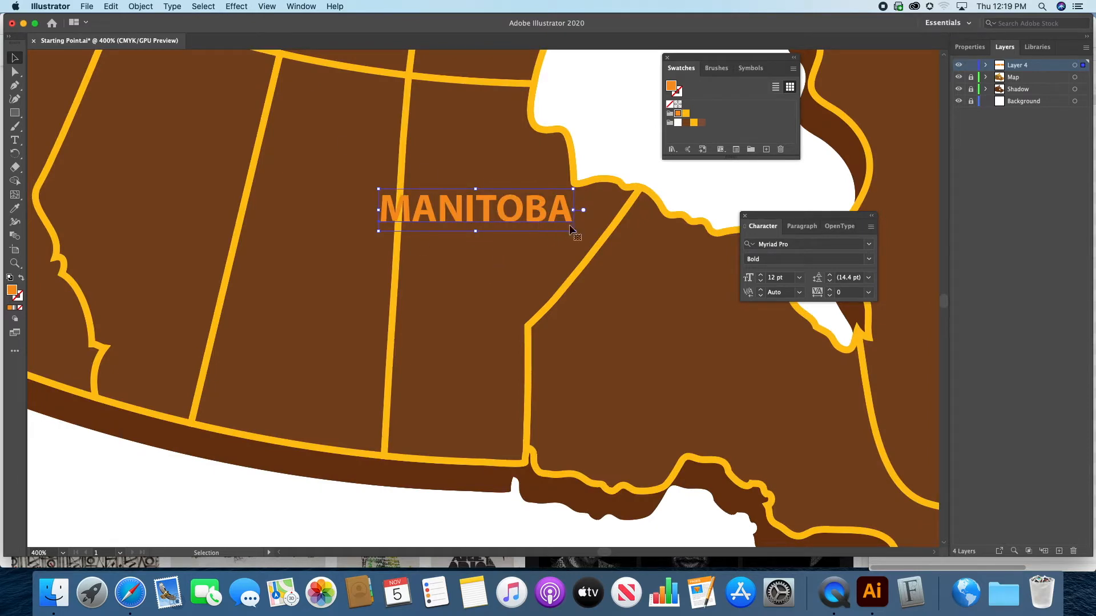
Step: Enlarge the MANITOBA text to about 27.8 pt, shift it westward over the prairie provinces and convert it to outlines
left_click_drag(574, 231, 799, 417)
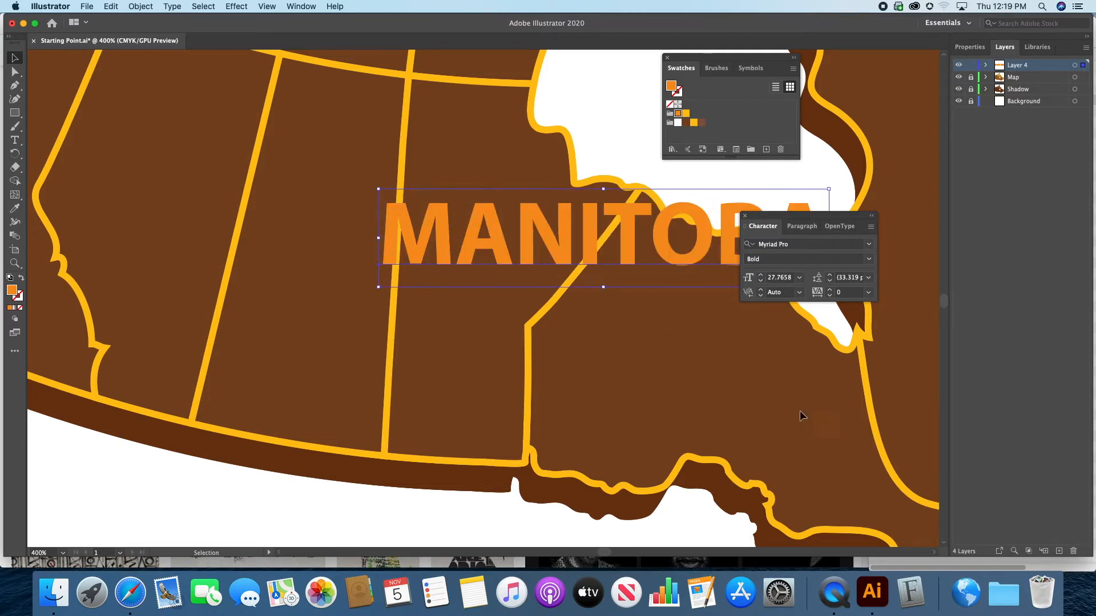
left_click_drag(600, 231, 428, 213)
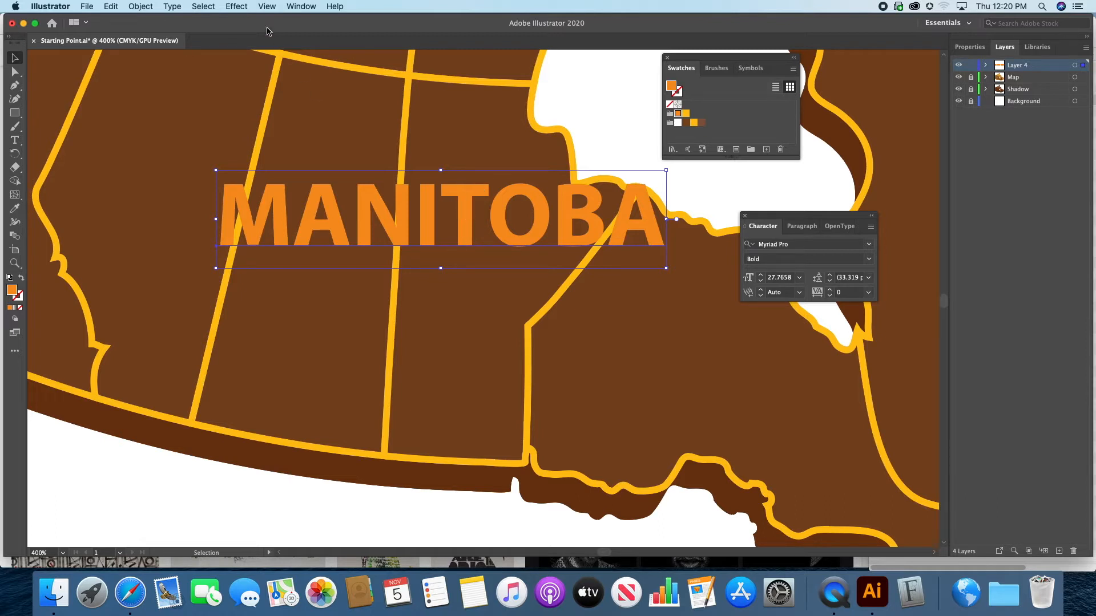
left_click(172, 6)
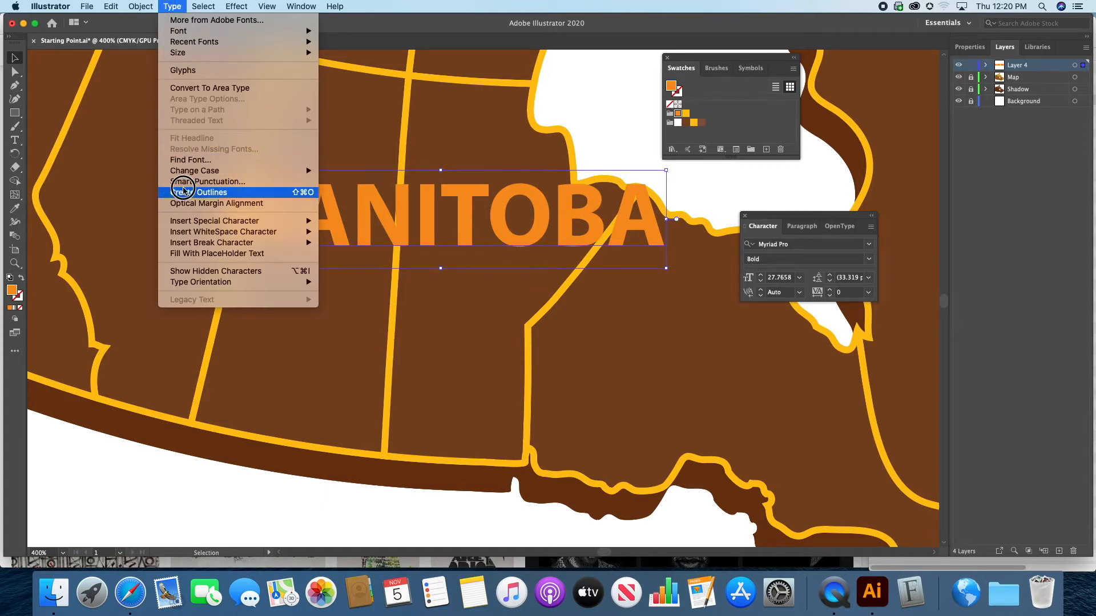
left_click(194, 192)
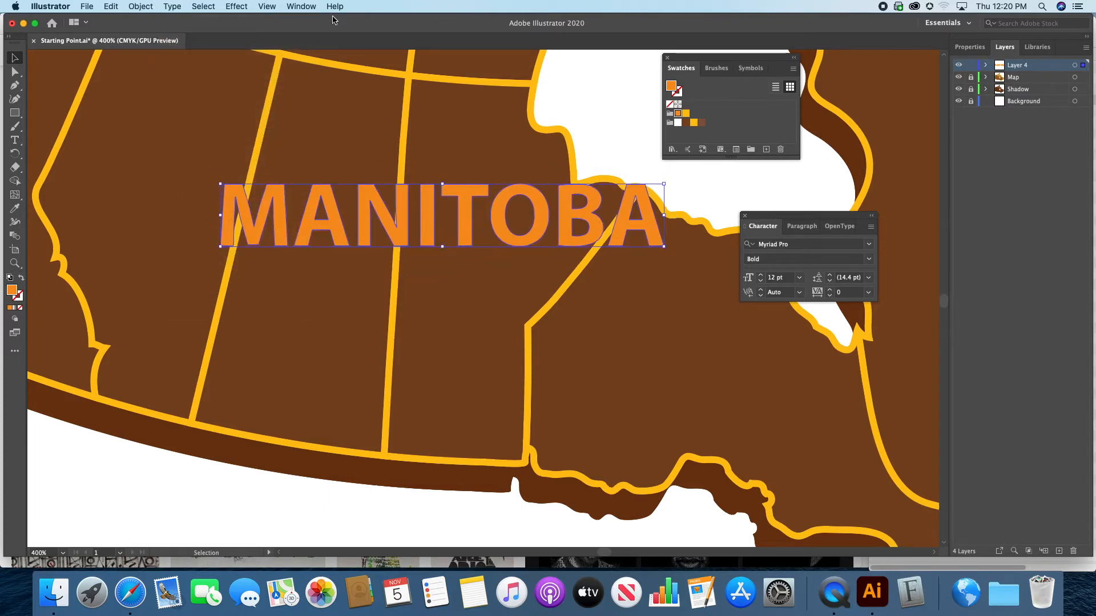
Step: Inspect the converted MANITOBA letter shapes in outline view and restore the colour preview
left_click(272, 5)
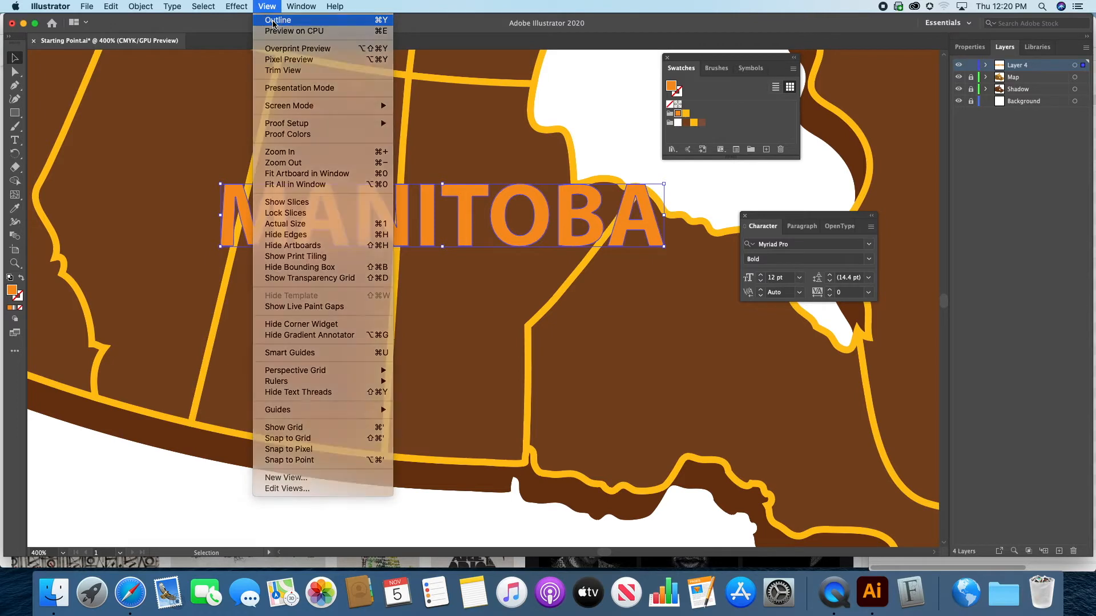
left_click(269, 18)
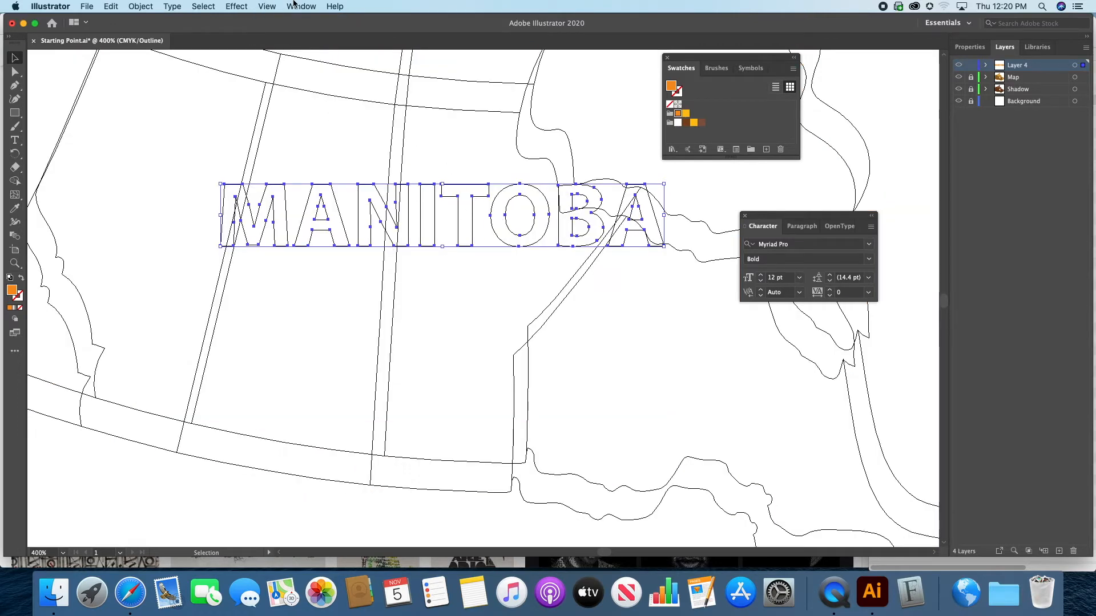
left_click(267, 6)
left_click(274, 18)
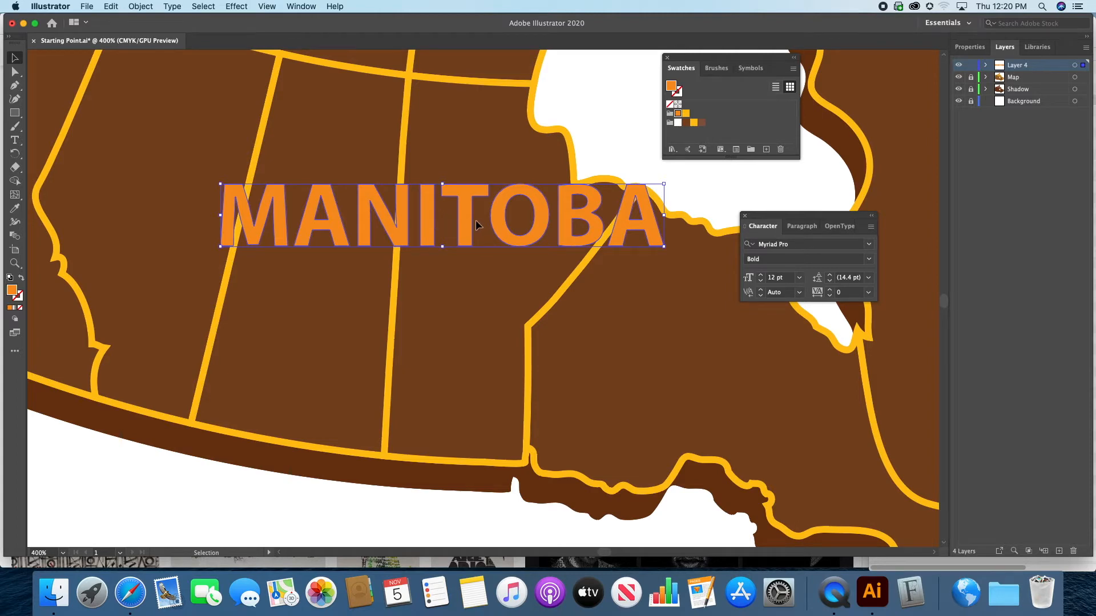
Step: Move the outlined MANITOBA lettering farther north and ungroup it into separate letters
left_click_drag(470, 217, 507, 149)
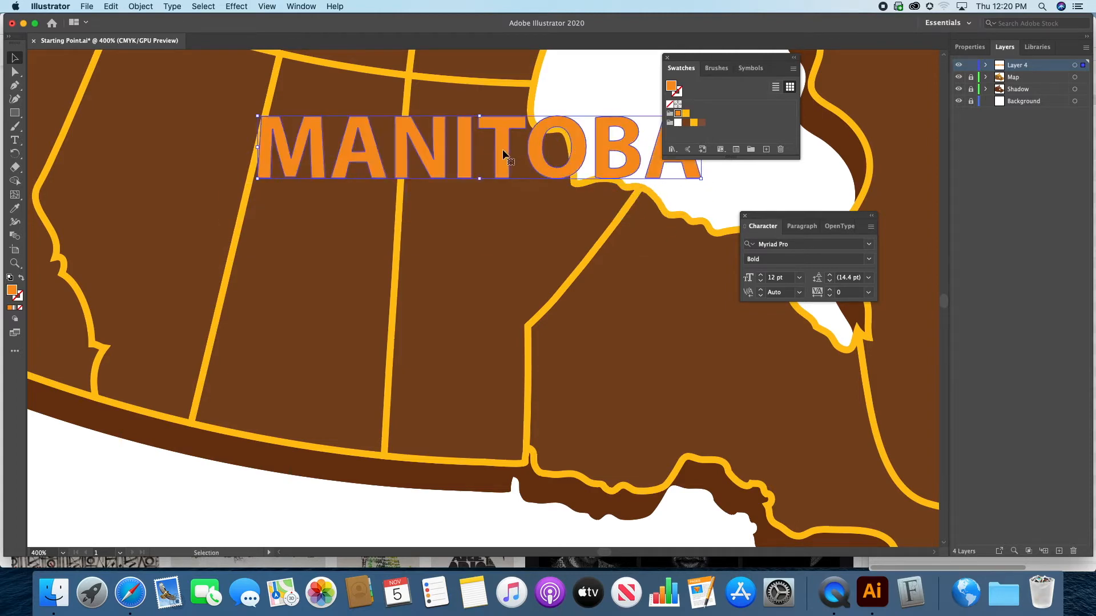
left_click(141, 7)
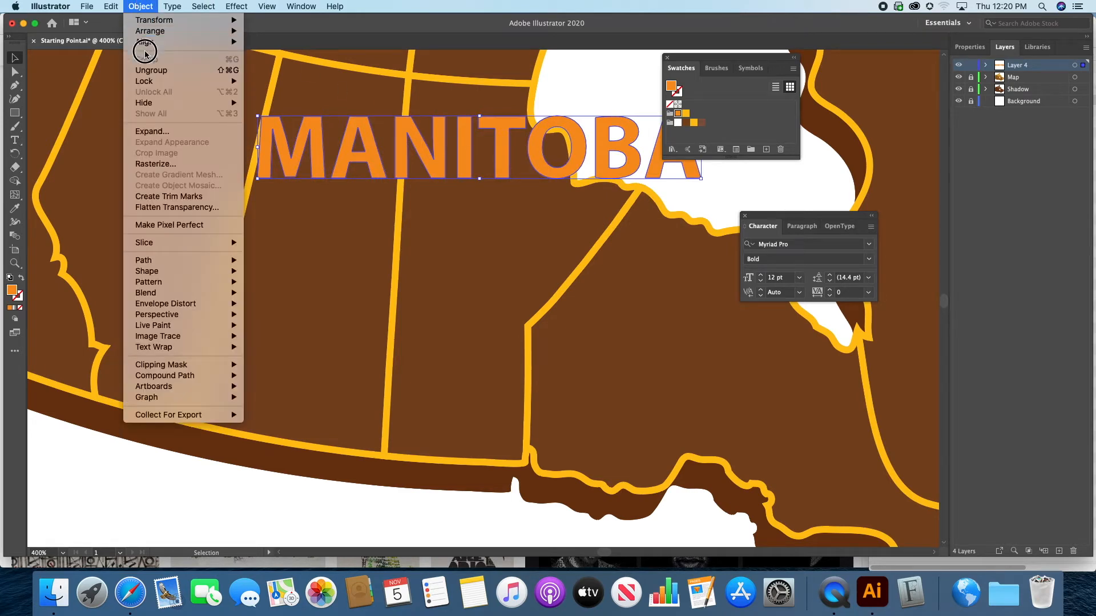
left_click(151, 70)
left_click(645, 92)
Step: Clear the swatches away from the lettering and split the word, placing TOBA over southern Manitoba and MANI above it
left_click_drag(711, 58, 811, 81)
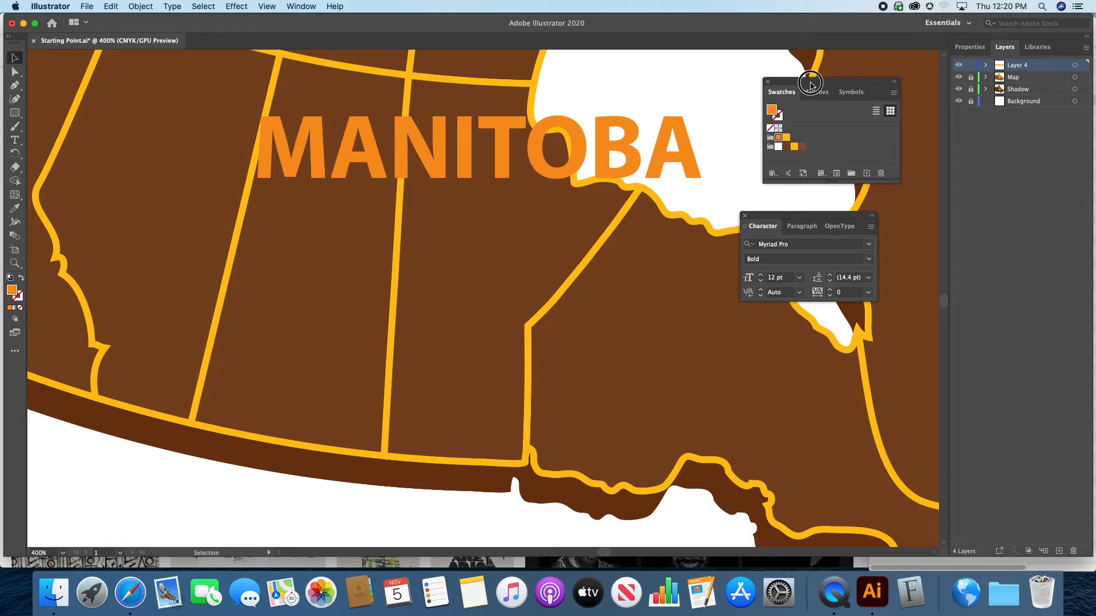
left_click_drag(706, 104, 383, 403)
left_click(273, 182)
left_click_drag(297, 149, 428, 212)
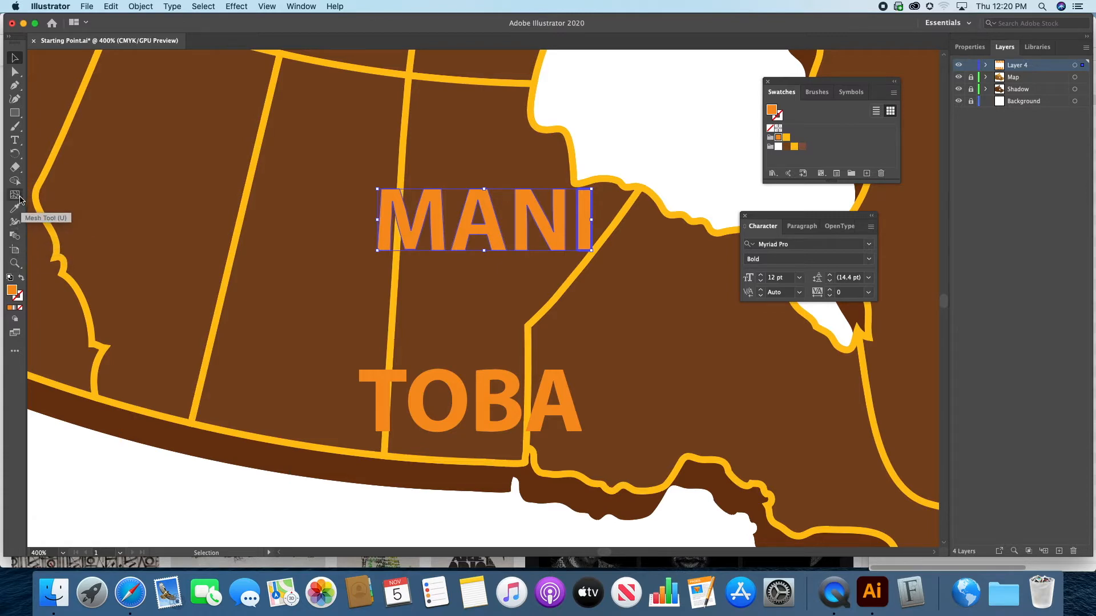
left_click(17, 169)
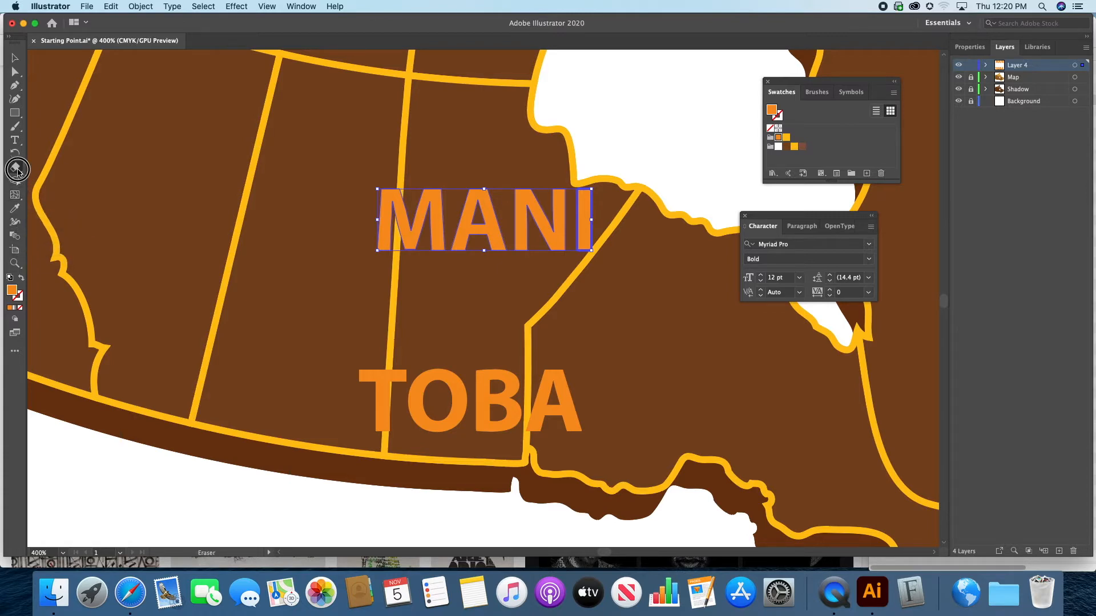
double_click(17, 169)
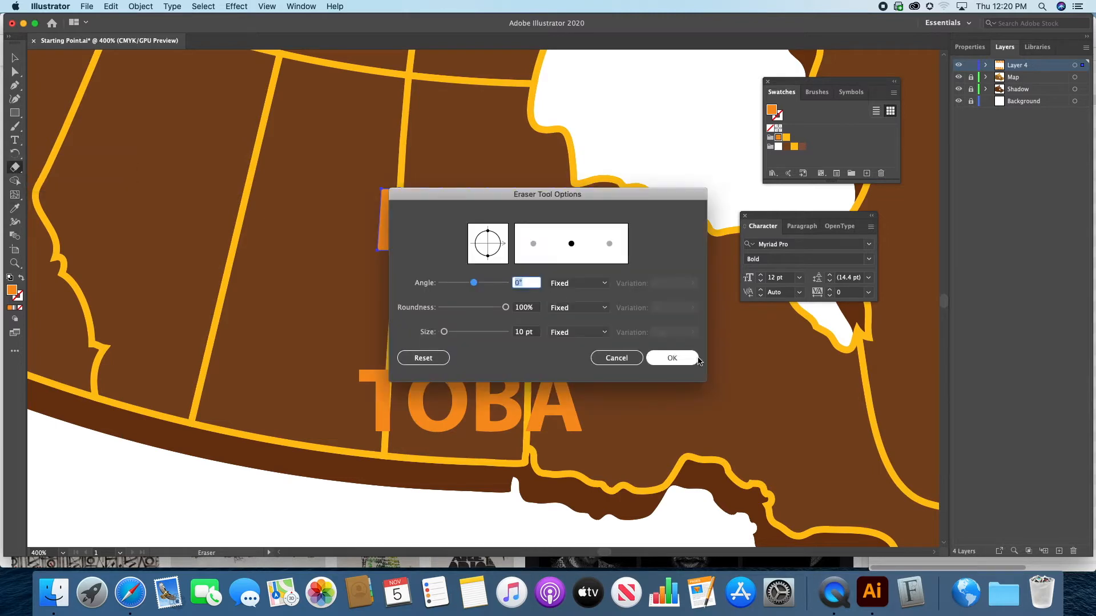
left_click(621, 358)
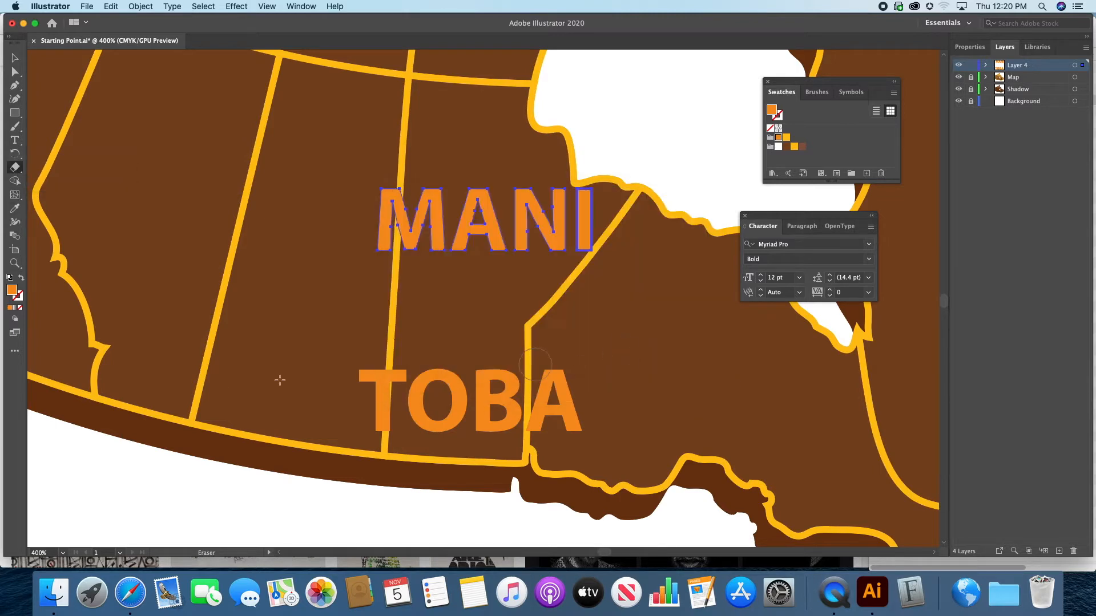
Step: Add the Free Transform tool from the full tool list to the toolbar, with MANI kept selected
left_click(15, 351)
scroll(166, 143, "down", 5)
left_click_drag(166, 173, 157, 441)
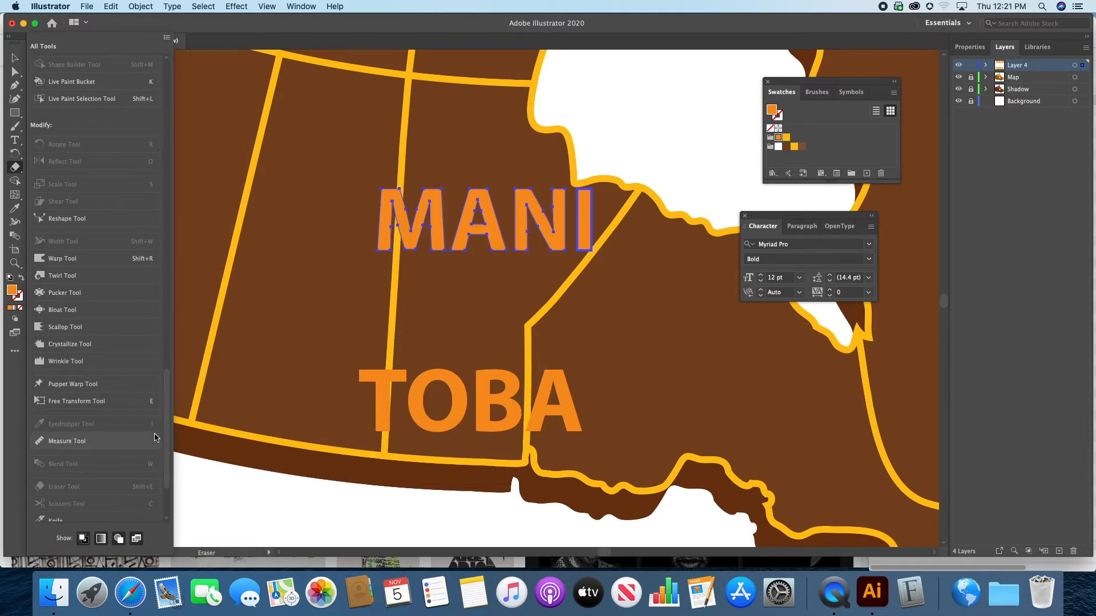
left_click(107, 404)
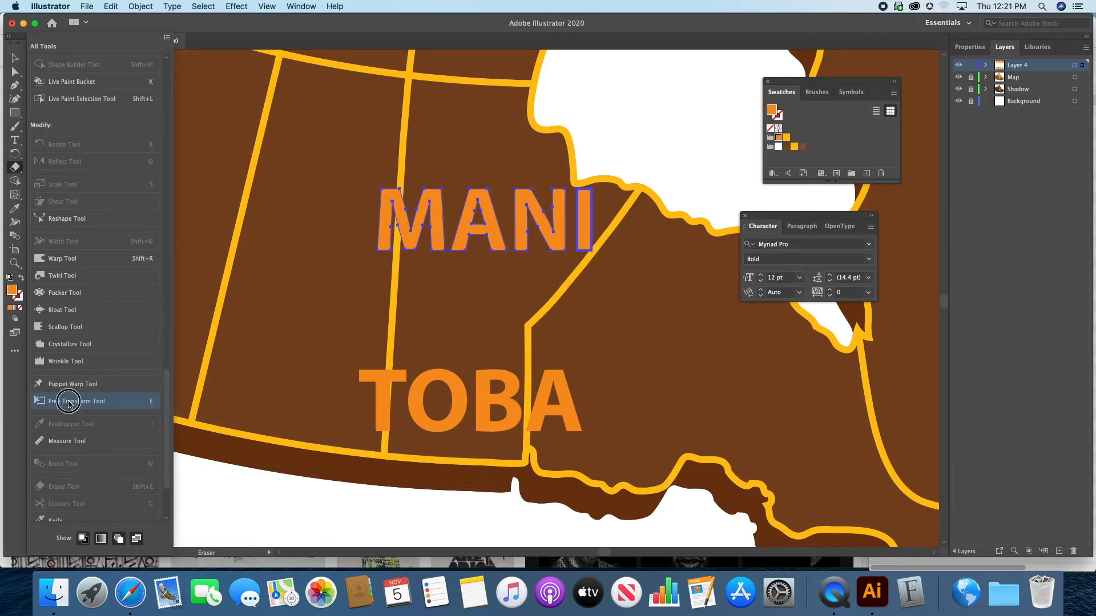
left_click(44, 402)
left_click_drag(44, 402, 12, 227)
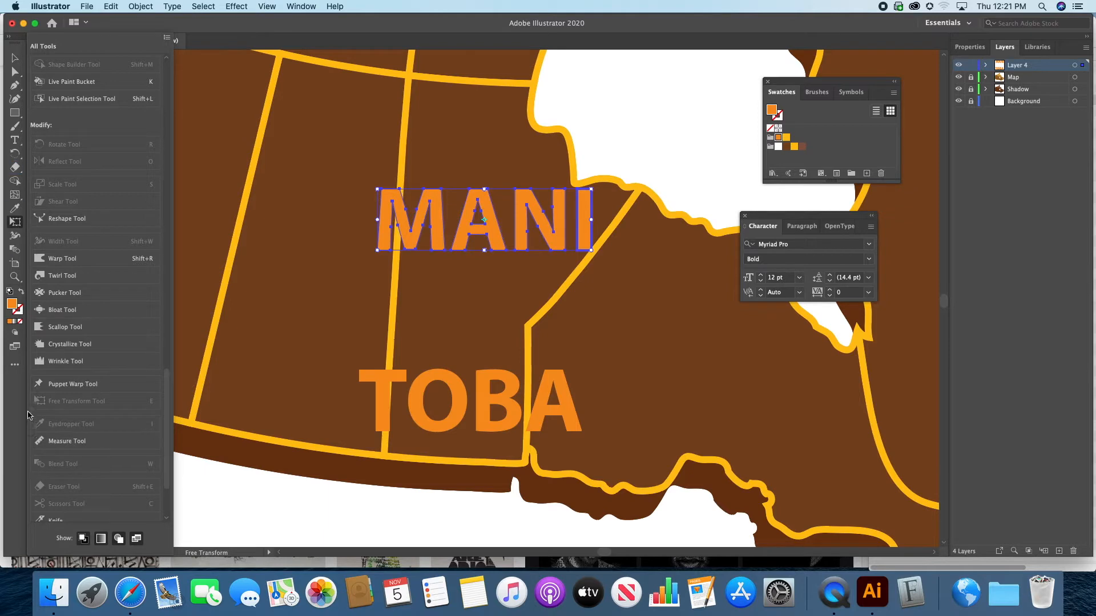
left_click(15, 364)
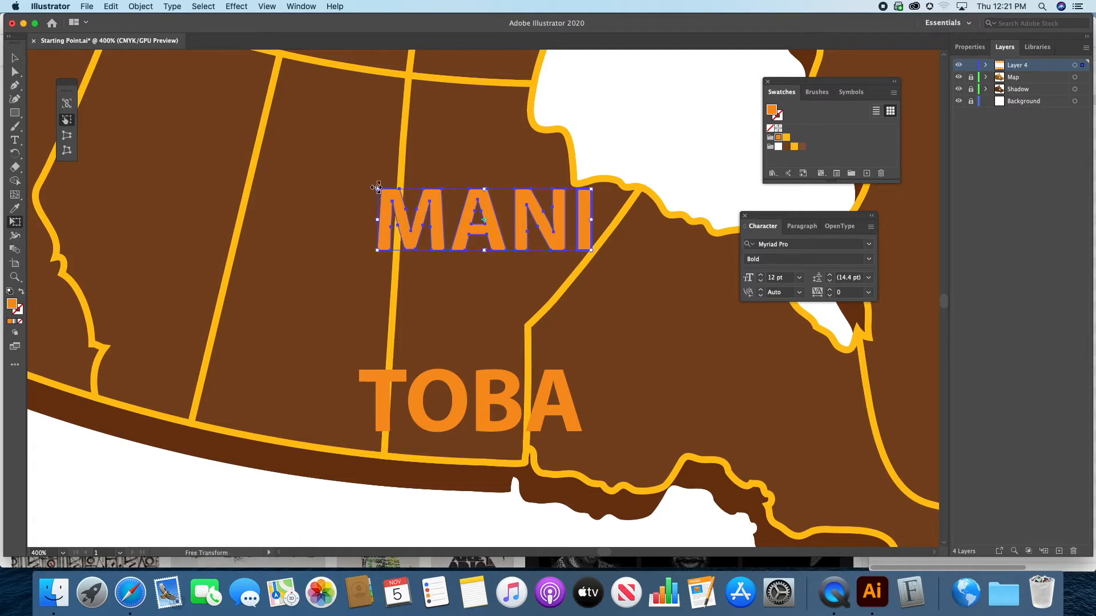
Step: Undo a trial transform of MANI and move the letters so the M sits just inside Manitoba's western border
mouse_move(377, 187)
left_mouse_down()
mouse_move(385, 172)
mouse_move(374, 193)
mouse_move(403, 211)
mouse_move(392, 197)
mouse_move(391, 183)
mouse_move(395, 205)
mouse_move(399, 179)
mouse_move(386, 177)
mouse_move(397, 180)
left_mouse_up()
key("super+z")
mouse_move(378, 189)
left_mouse_down()
mouse_move(489, 174)
mouse_move(377, 201)
left_mouse_up()
left_click_drag(378, 218, 413, 198)
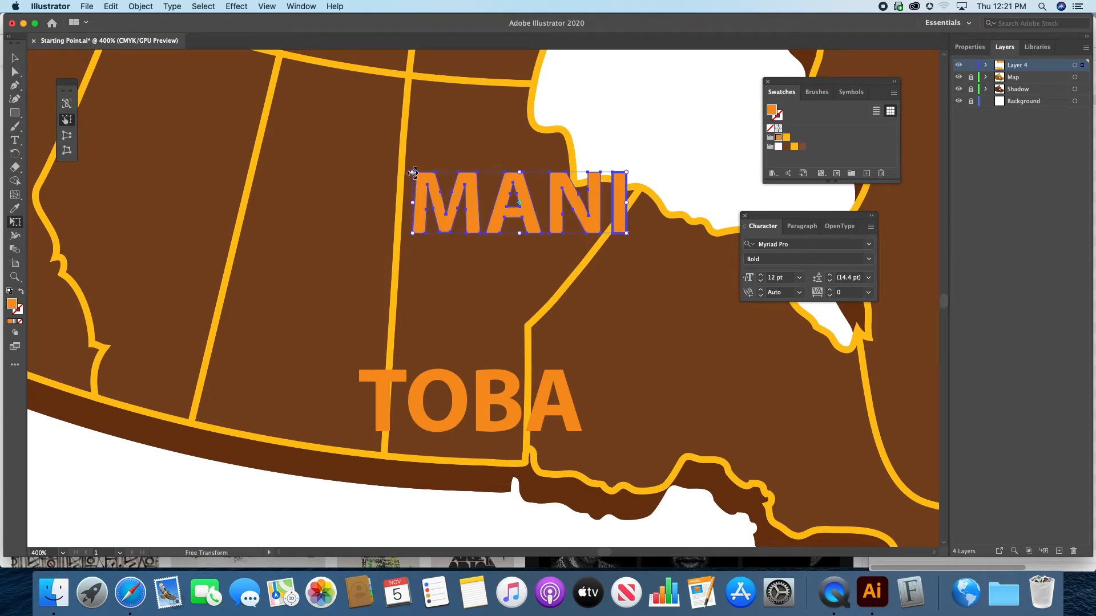
Step: Free-distort the corners of MANI to stretch it from Manitoba's northern border southward and narrow it to the province's width, then deselect
left_click_drag(412, 172, 407, 84)
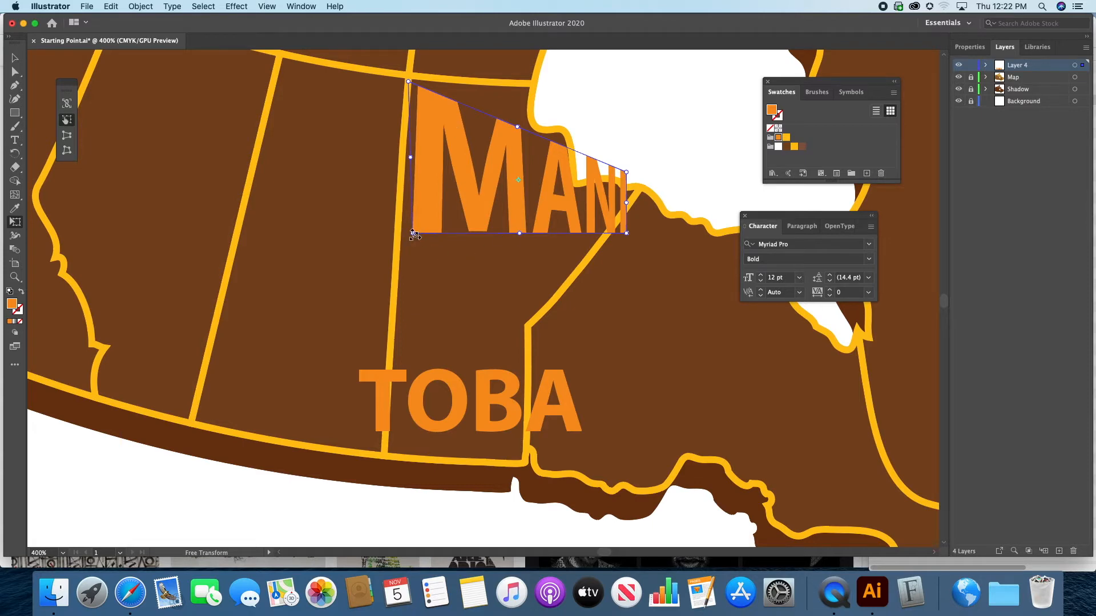
left_click_drag(414, 234, 403, 298)
left_click_drag(622, 207, 565, 213)
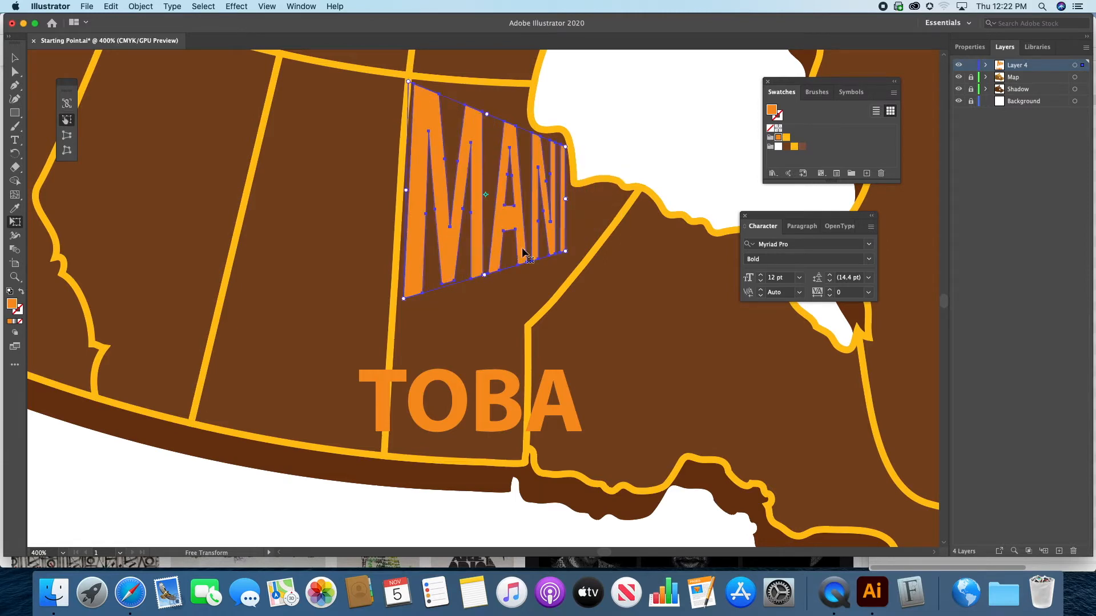
left_click_drag(566, 253, 542, 298)
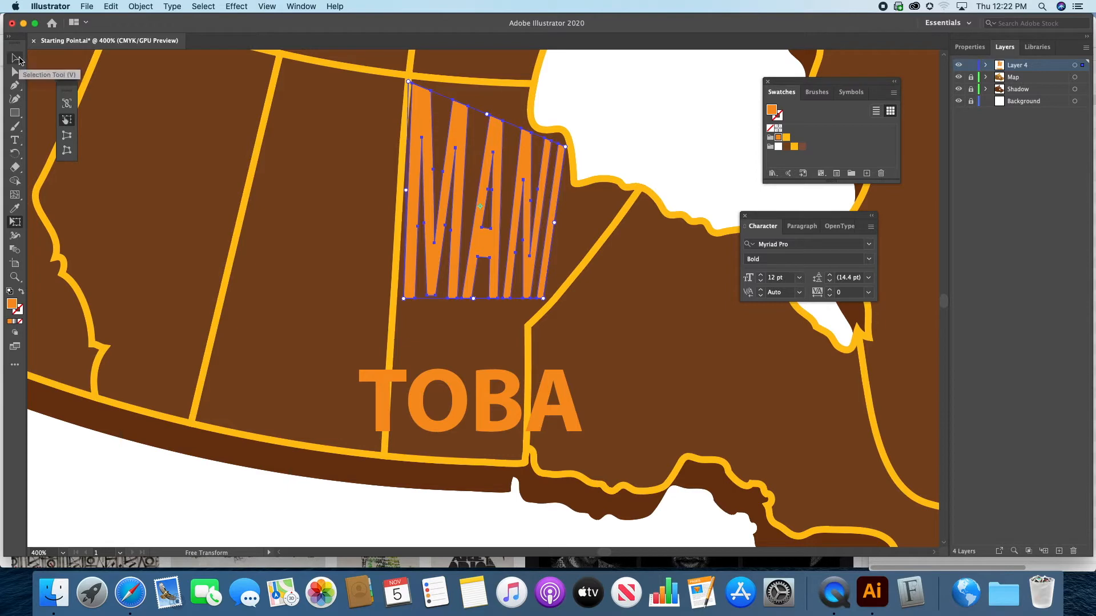
left_click(17, 59)
left_click(621, 115)
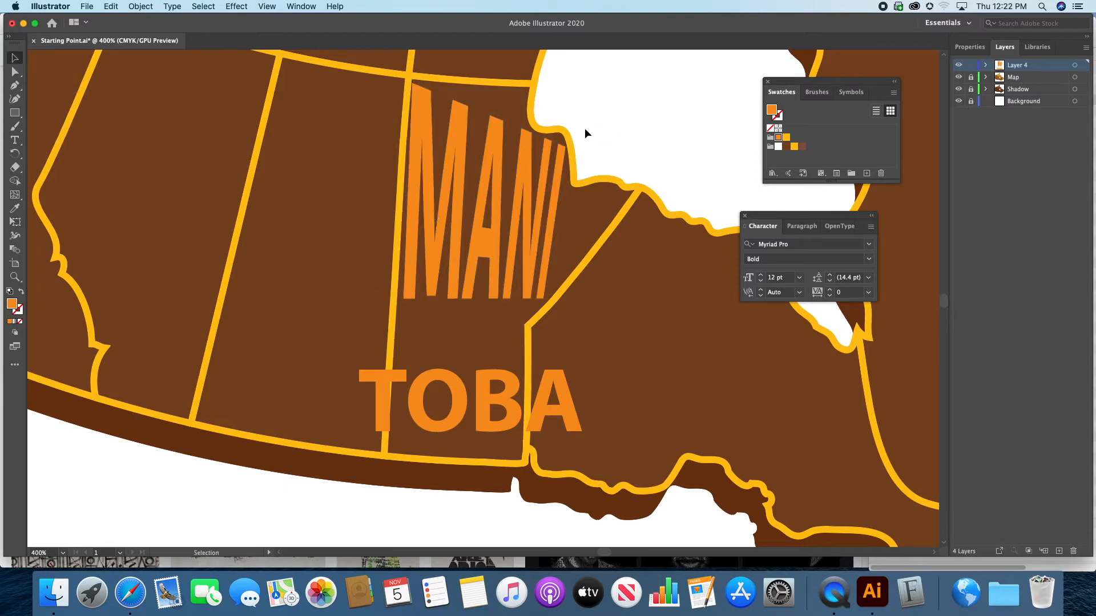
Step: Reduce the height of the distorted MANI slightly, nudge it down and ungroup its letters
left_click(461, 209)
left_click_drag(453, 309, 454, 294)
left_click_drag(523, 179, 526, 189)
left_click(140, 7)
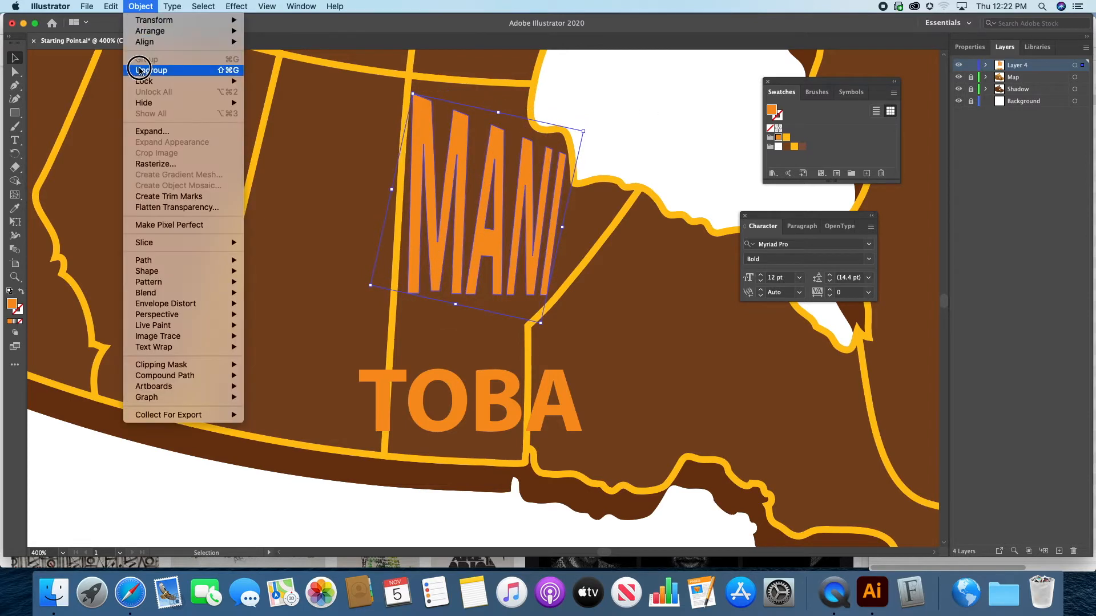
left_click(149, 70)
left_click(636, 118)
Step: Enlarge the letter M toward the northern border and free-distort its upper right corner upward to follow that border
left_click(464, 143)
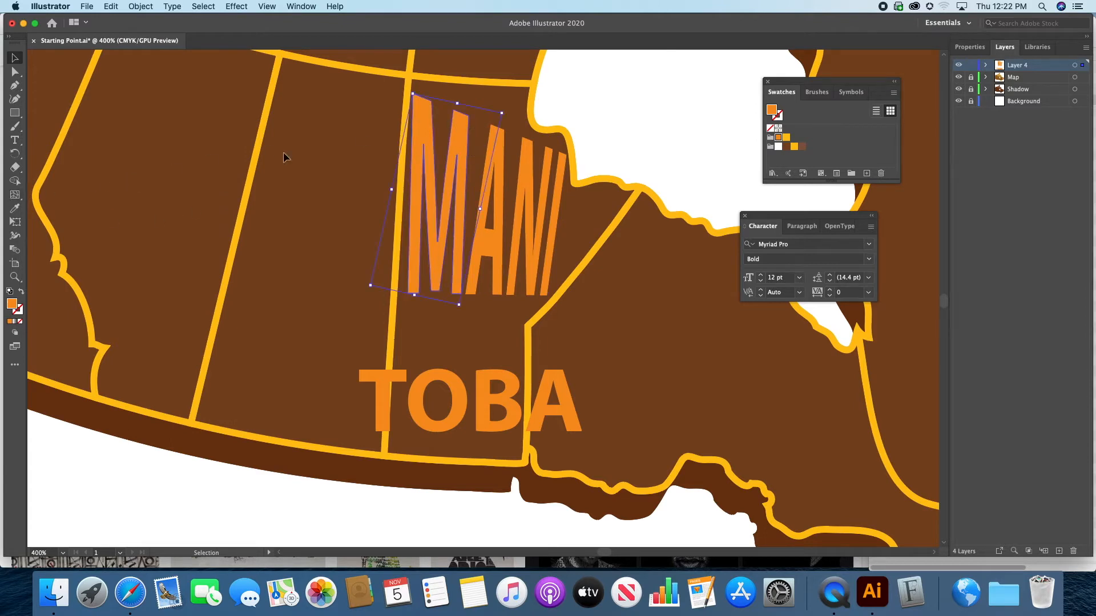
left_click_drag(504, 114, 509, 105)
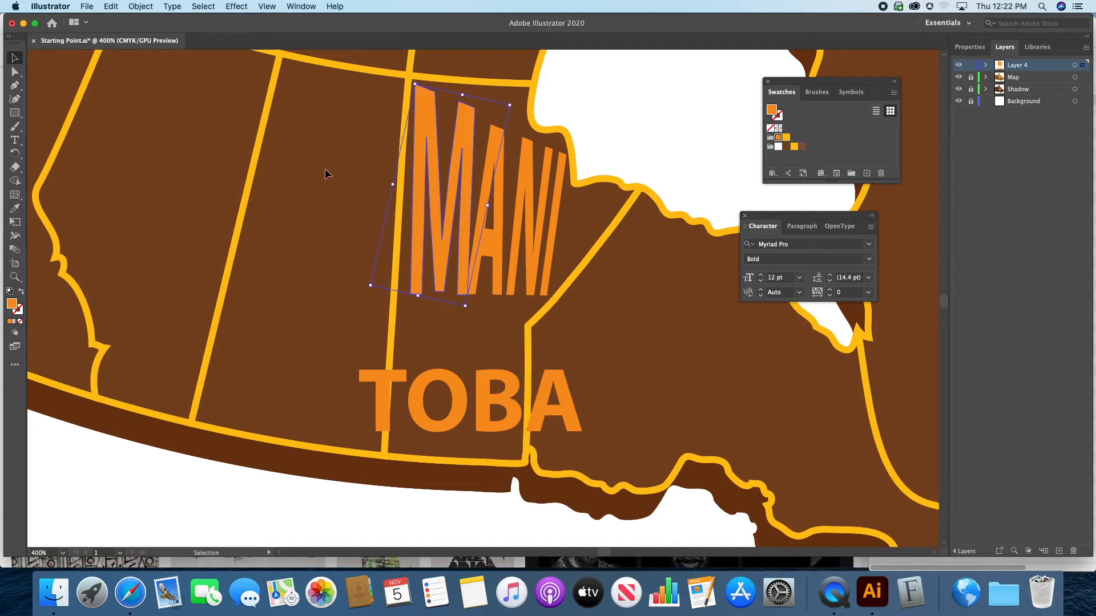
left_click(16, 222)
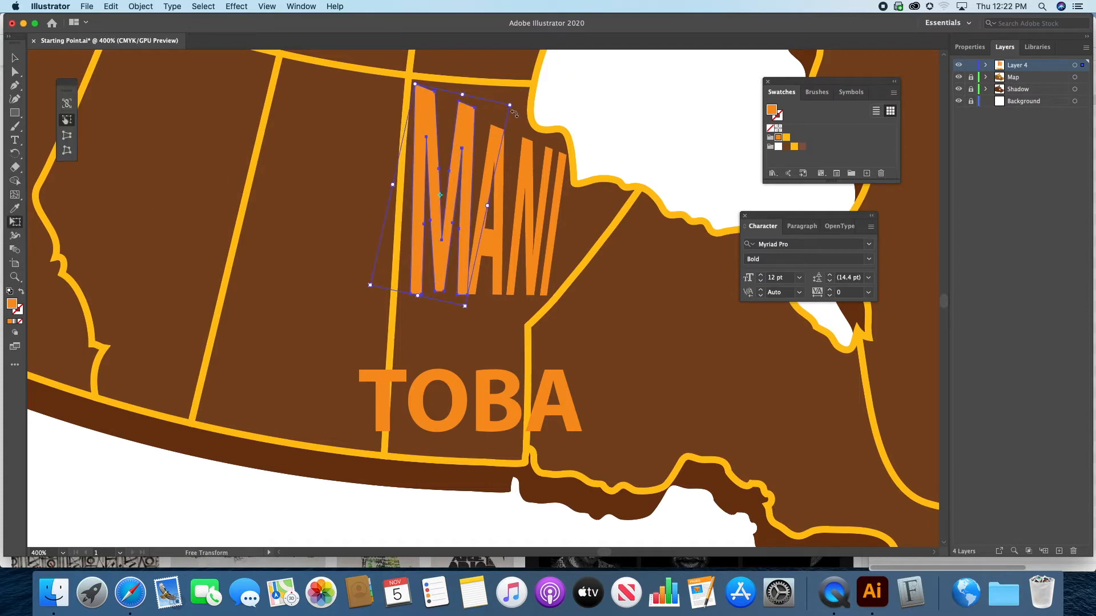
left_click_drag(510, 107, 511, 86)
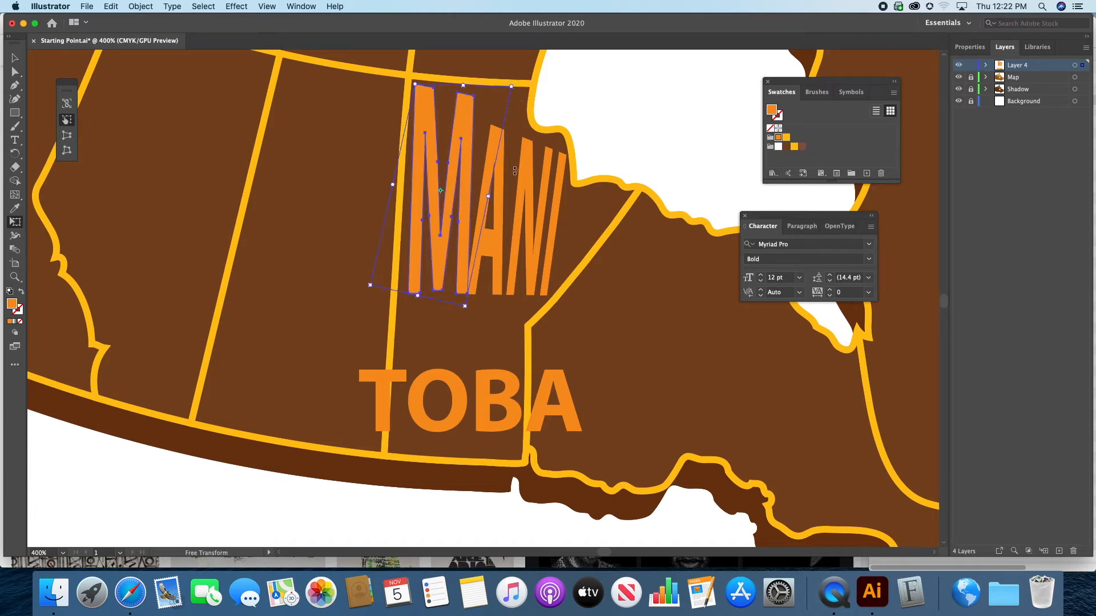
left_click(14, 58)
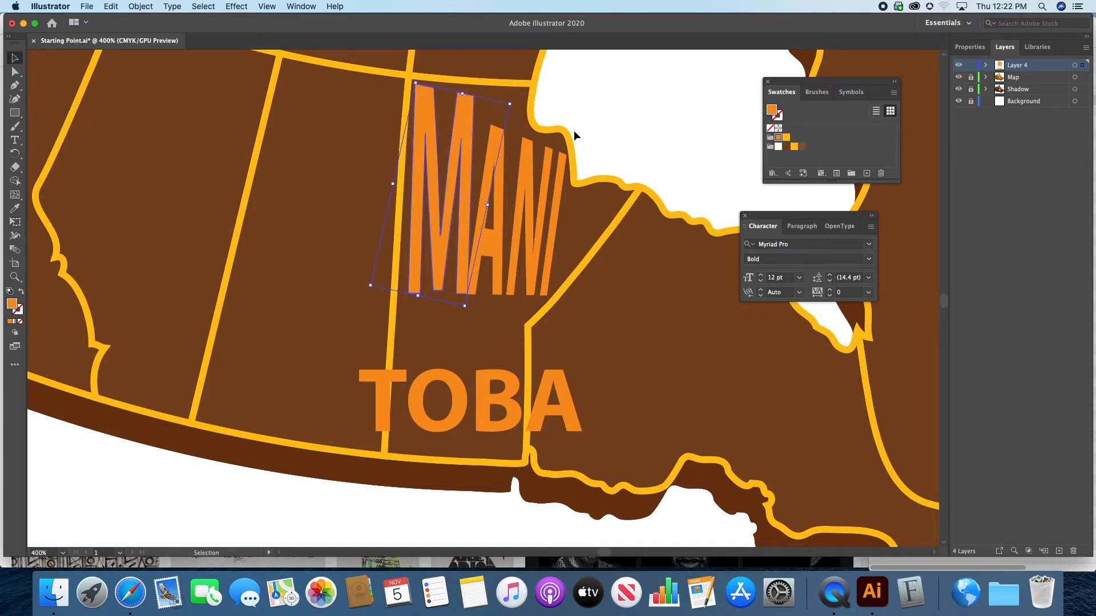
left_click(646, 127)
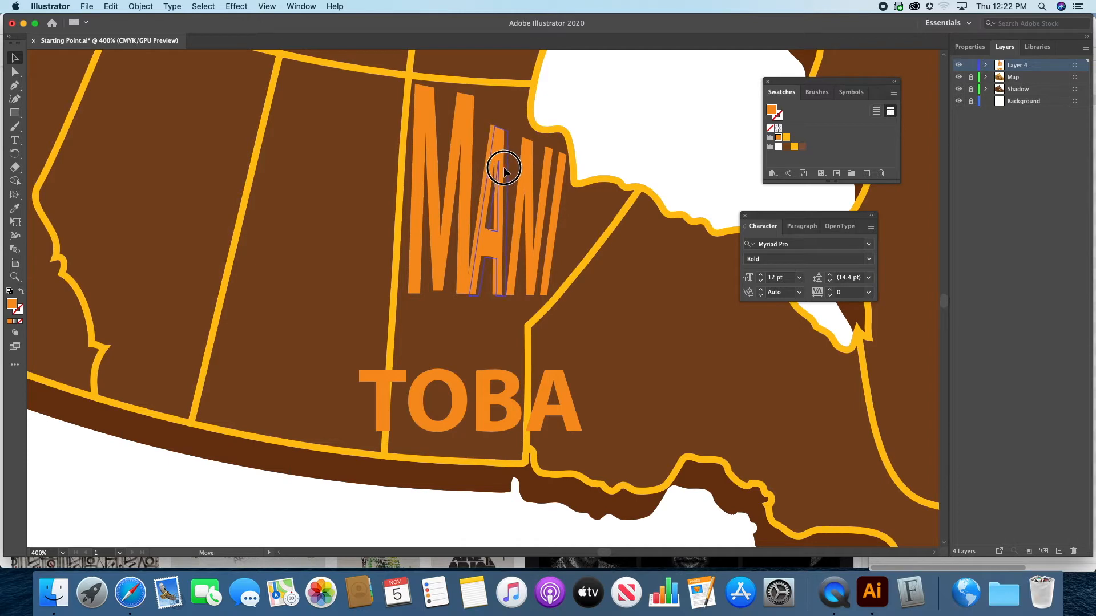
Step: Tilt the letter I and place it along Manitoba's slanted northeastern edge beside the Ontario border
left_click(502, 169)
left_click_drag(556, 203, 567, 220)
left_click_drag(592, 169, 587, 217)
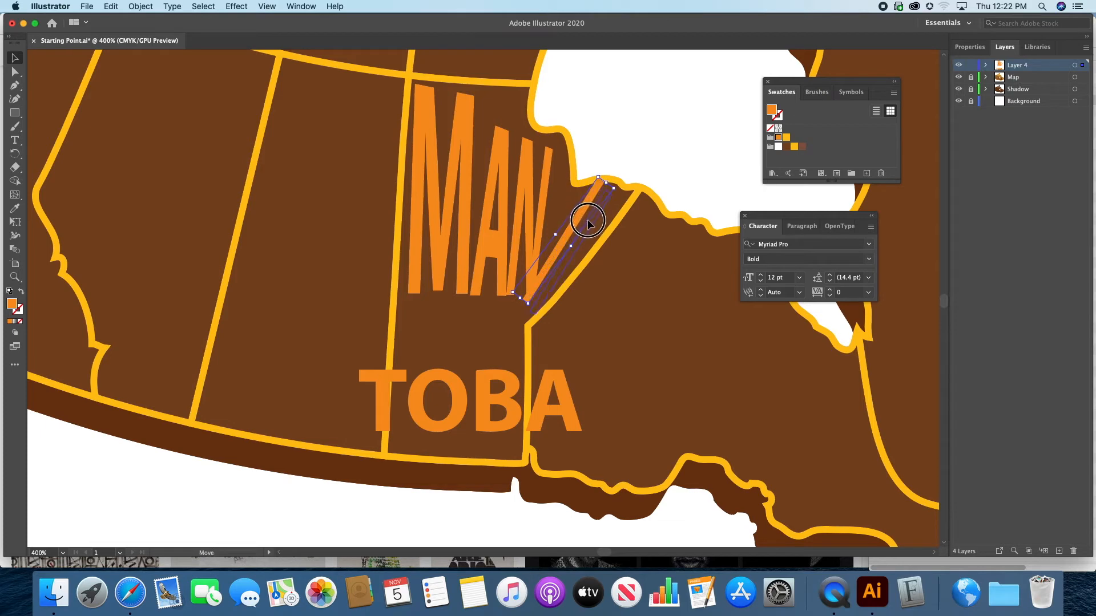
Step: Nudge the letter N slightly east and free-distort its upper right corner down along Manitoba's coastline
left_click(546, 224)
left_click_drag(548, 223, 553, 224)
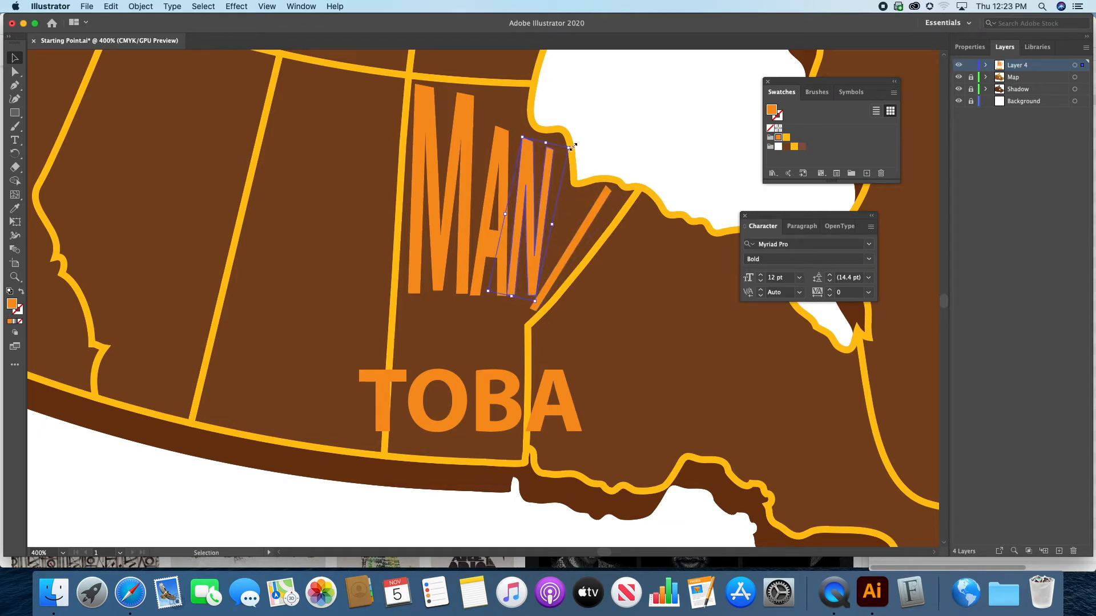
key("e")
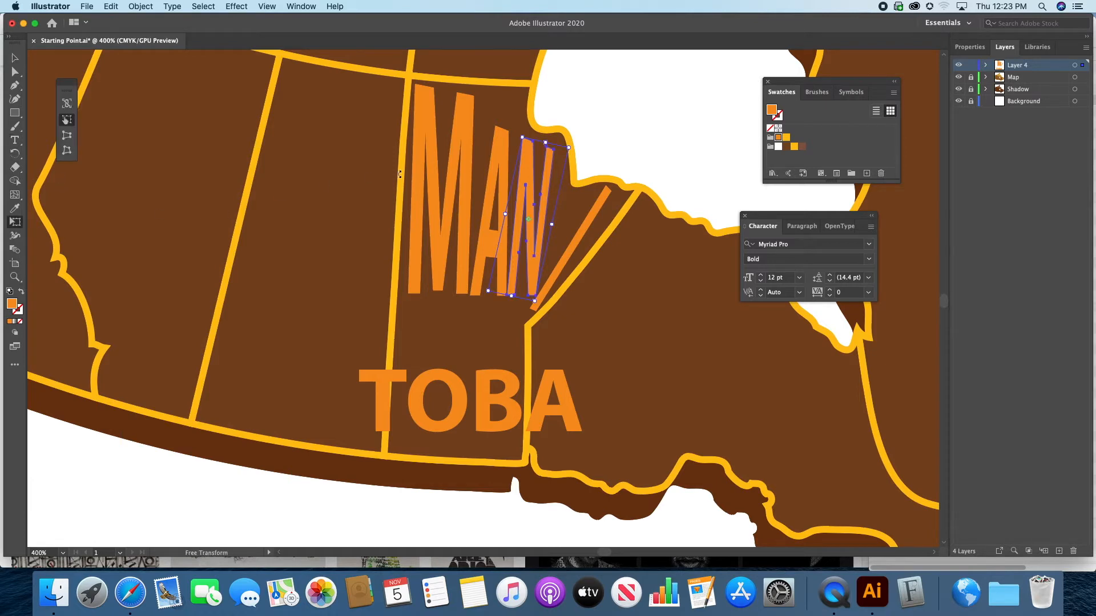
left_click_drag(571, 146, 580, 170)
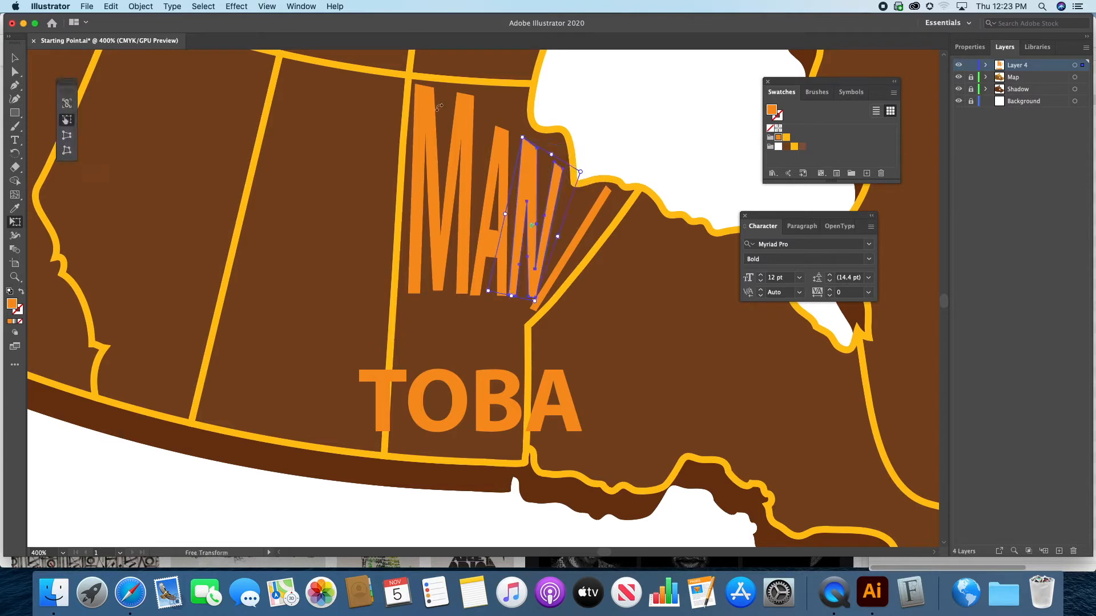
Step: Stretch the first letter A upward and free-distort its top corners level with the M near Manitoba's northern border, then deselect
key("v")
left_click(499, 155)
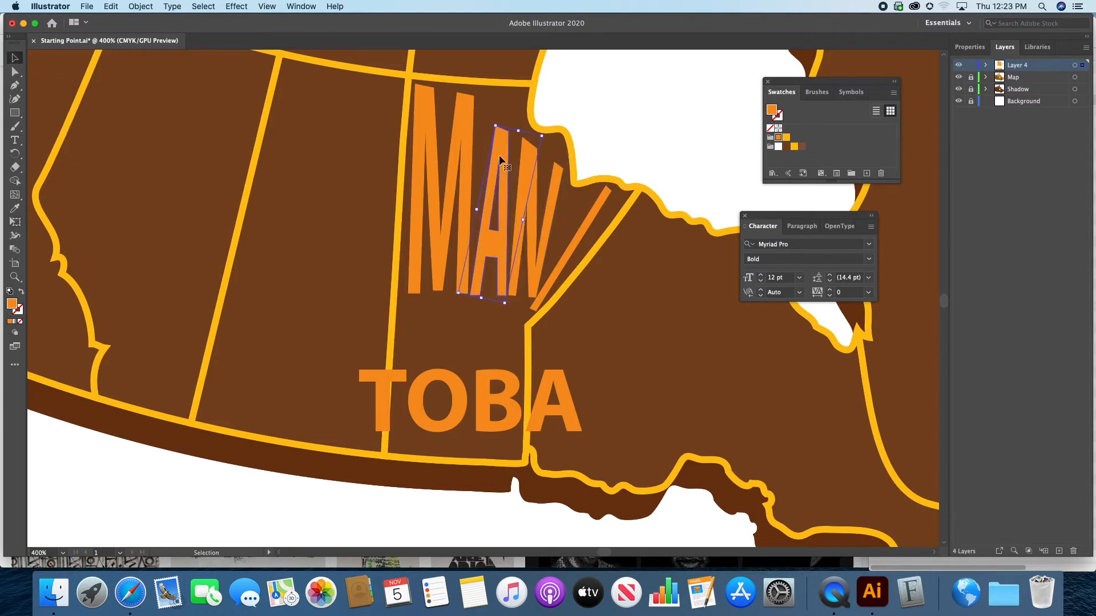
left_click_drag(520, 131, 517, 103)
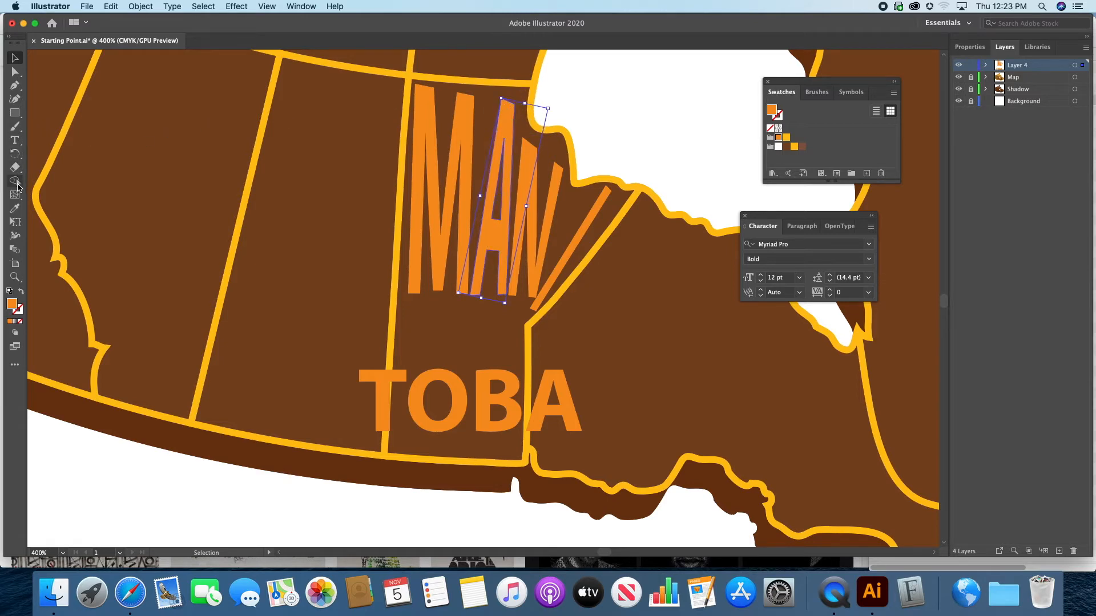
left_click(14, 222)
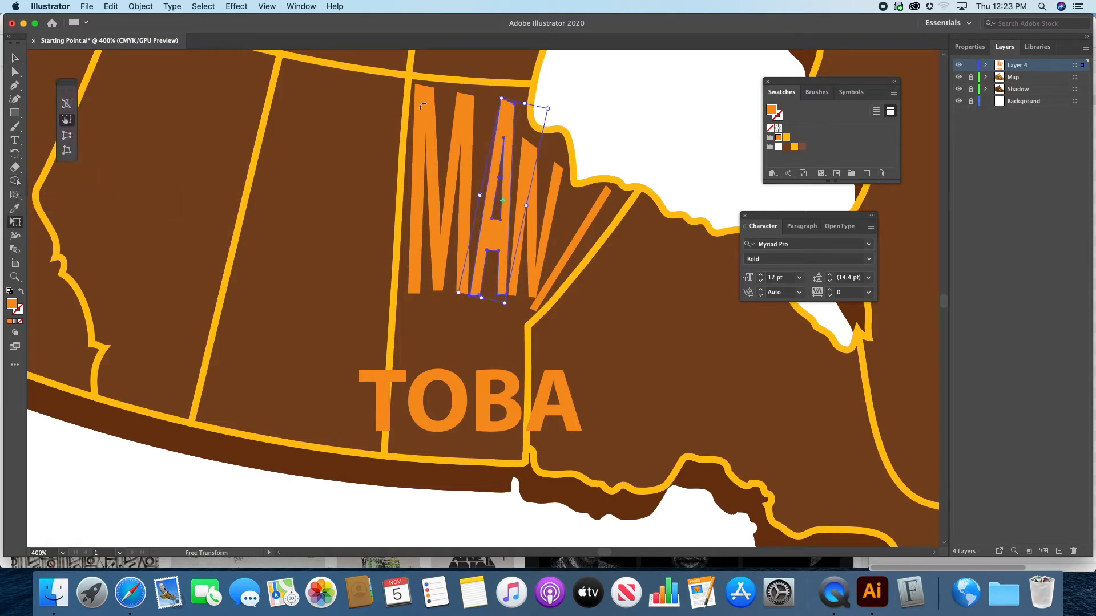
mouse_move(505, 97)
left_mouse_down()
mouse_move(489, 93)
mouse_move(548, 108)
left_mouse_up()
left_click_drag(551, 101, 551, 93)
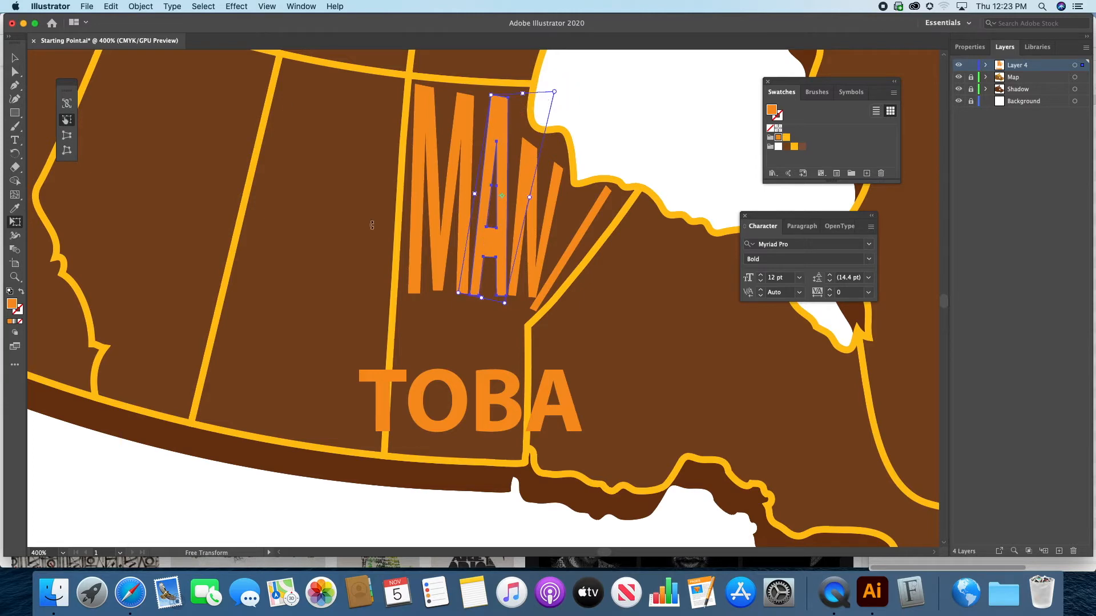
left_click(13, 58)
left_click(671, 186)
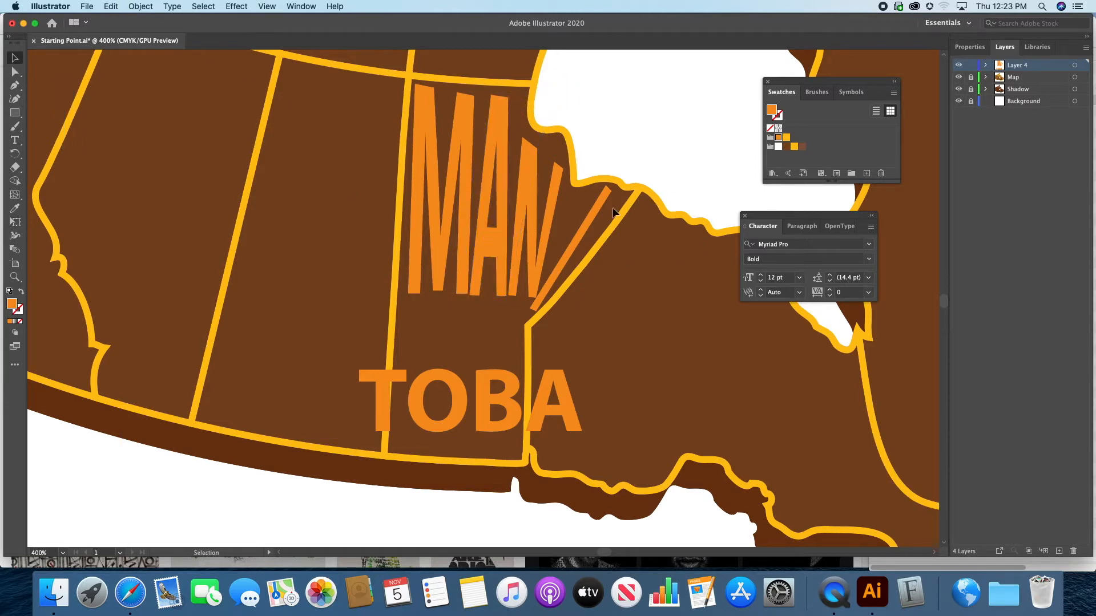
Step: Shorten the lower end of the slanted letter I to clear the corner of the Ontario border, then deselect
double_click(563, 257)
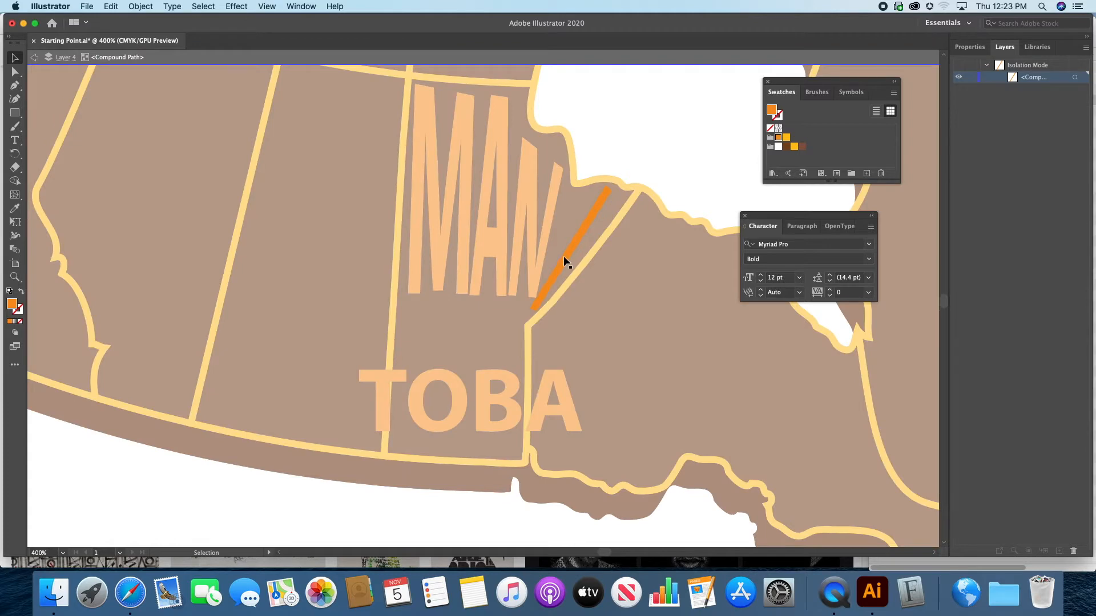
double_click(569, 270)
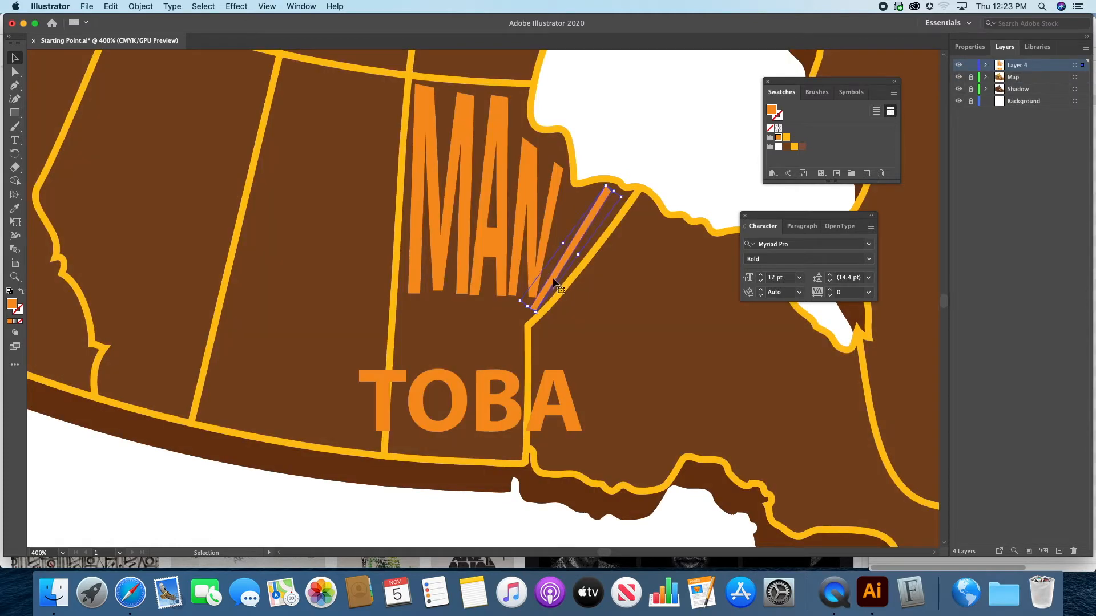
left_click_drag(528, 308, 540, 296)
left_click(686, 109)
Step: Rotate TOBA to read downward and resize it to fill the southern part of Manitoba below MANI, then deselect
left_click(483, 371)
left_click_drag(360, 350, 600, 422)
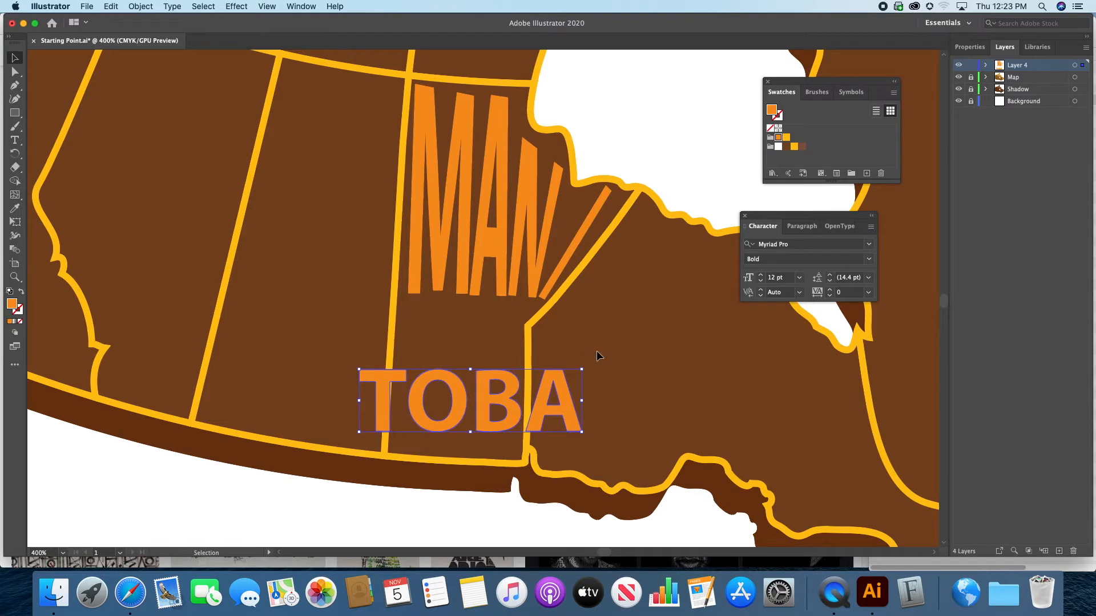
left_click_drag(583, 371, 480, 433)
left_click_drag(465, 512, 468, 429)
left_click_drag(492, 326, 482, 345)
left_click_drag(432, 379, 398, 374)
left_click_drag(495, 379, 518, 382)
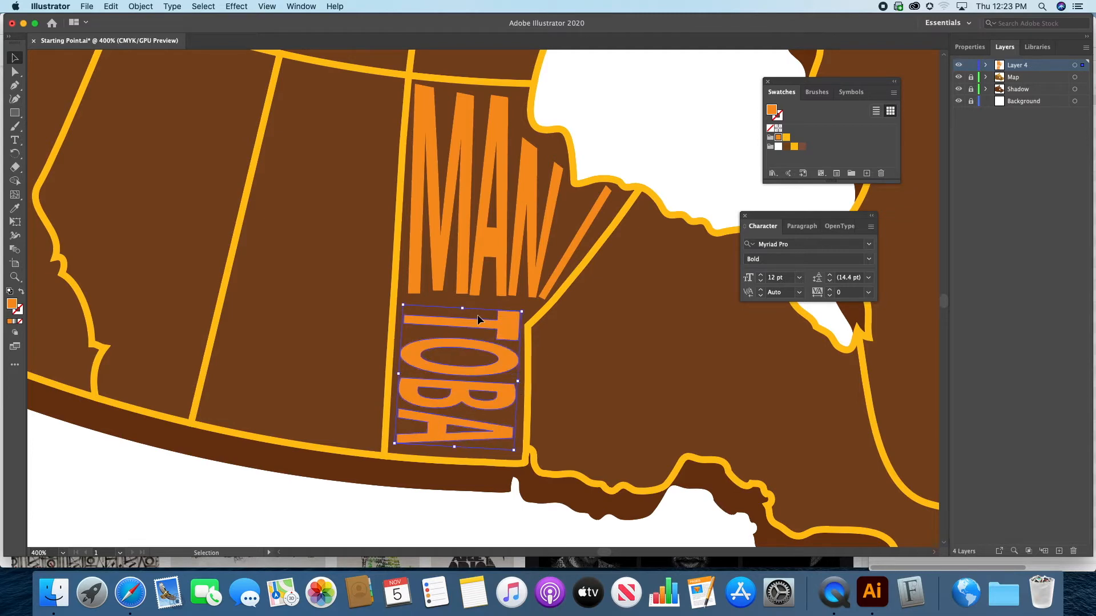
left_click_drag(463, 311, 463, 304)
left_click(689, 131)
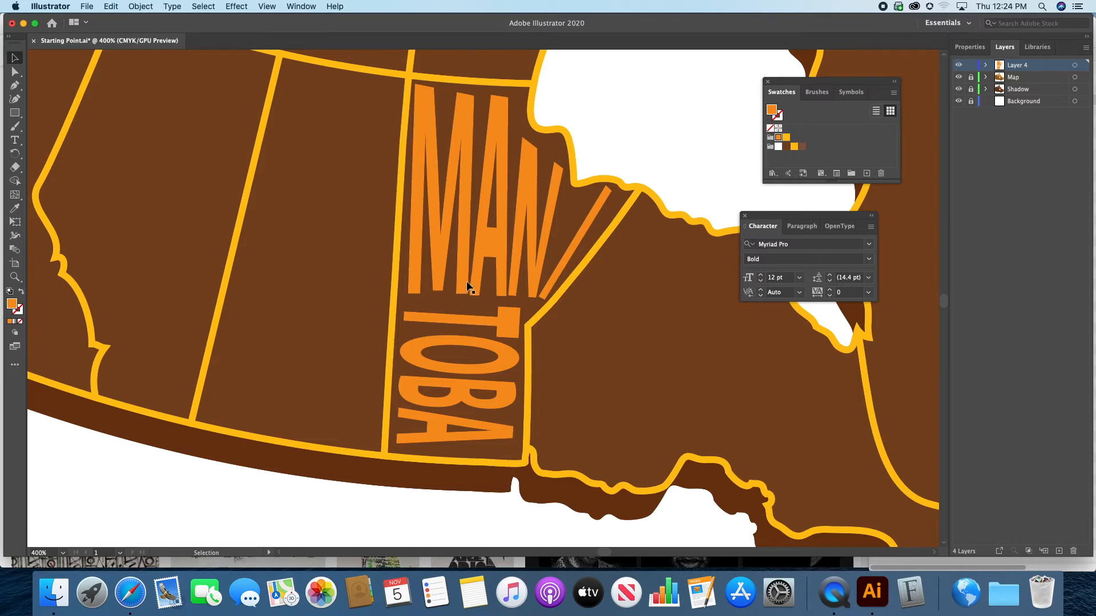
left_click(606, 205)
left_click(626, 140)
Step: Add the text SASKATCHEWAN starting in the province just west of Manitoba
scroll(448, 256, "left", 3)
scroll(448, 255, "up", 1)
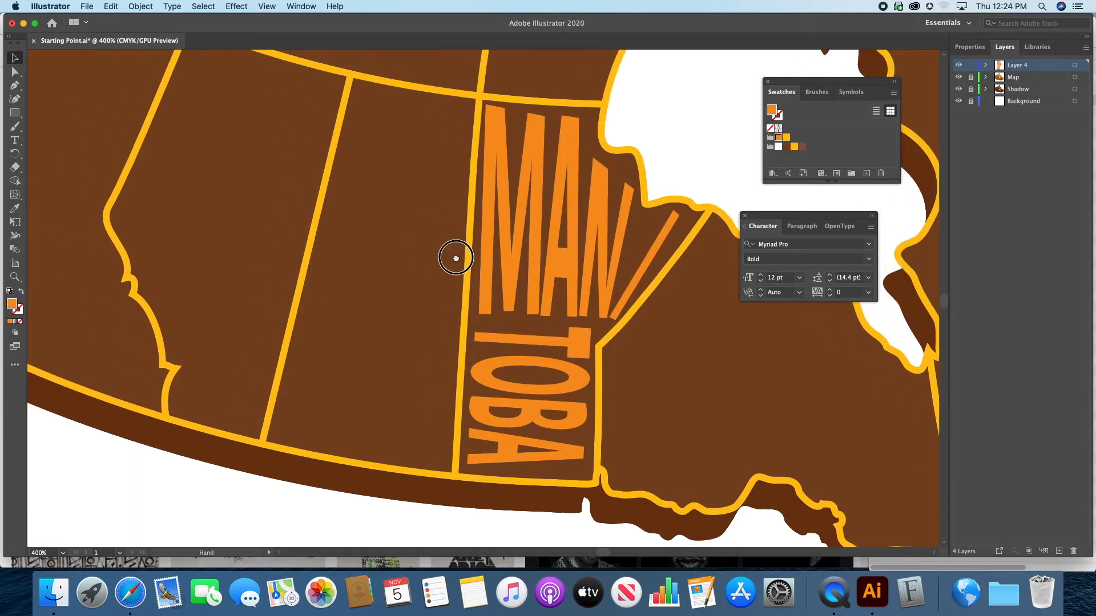
key("t")
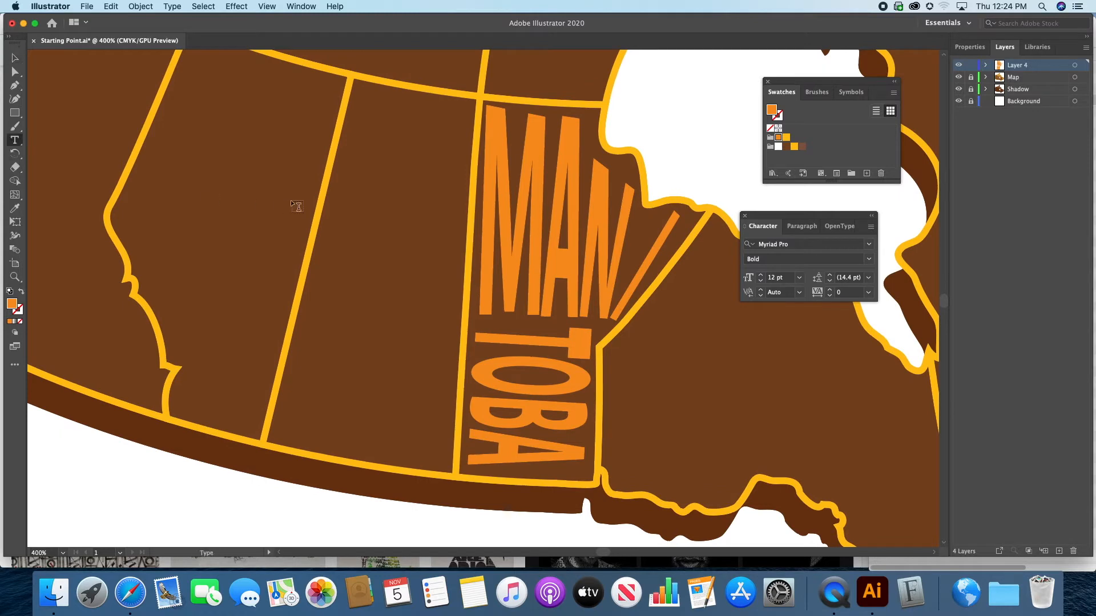
left_click(362, 213)
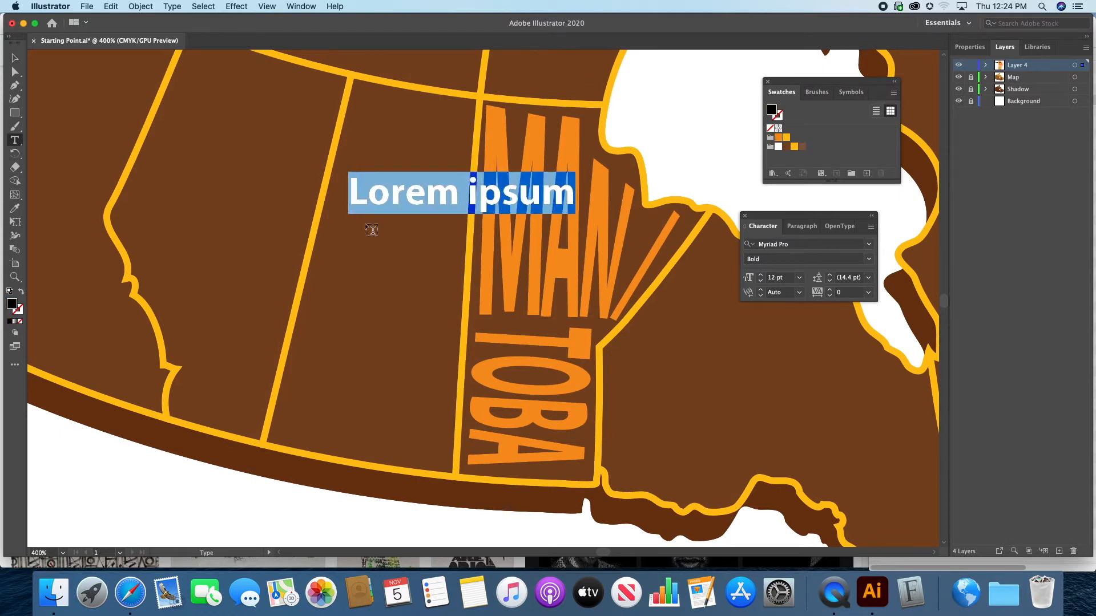
type("SASK")
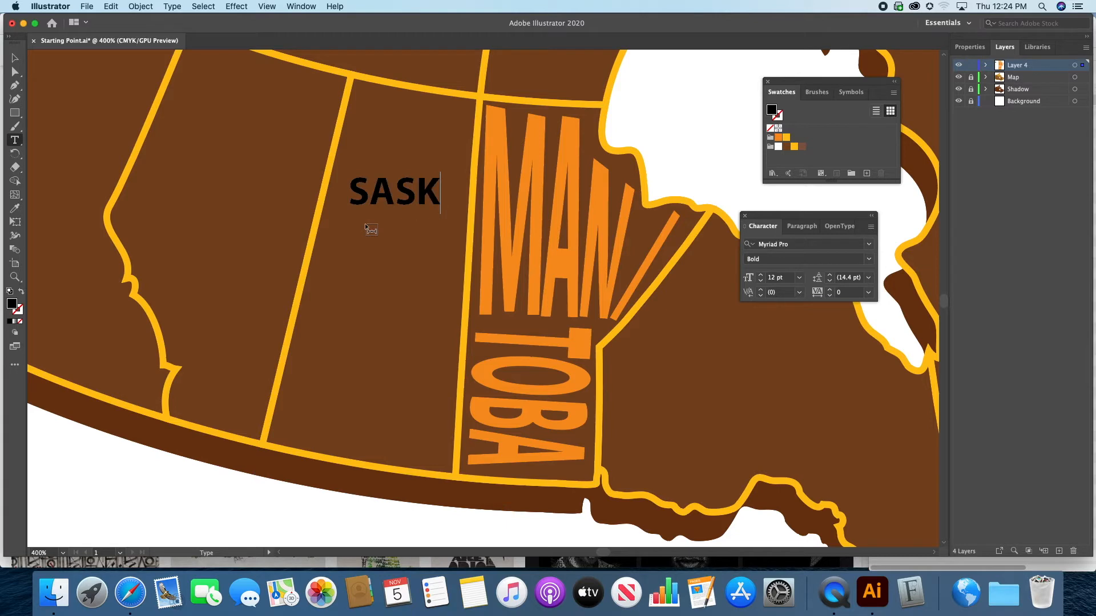
type("ATCHEWAN")
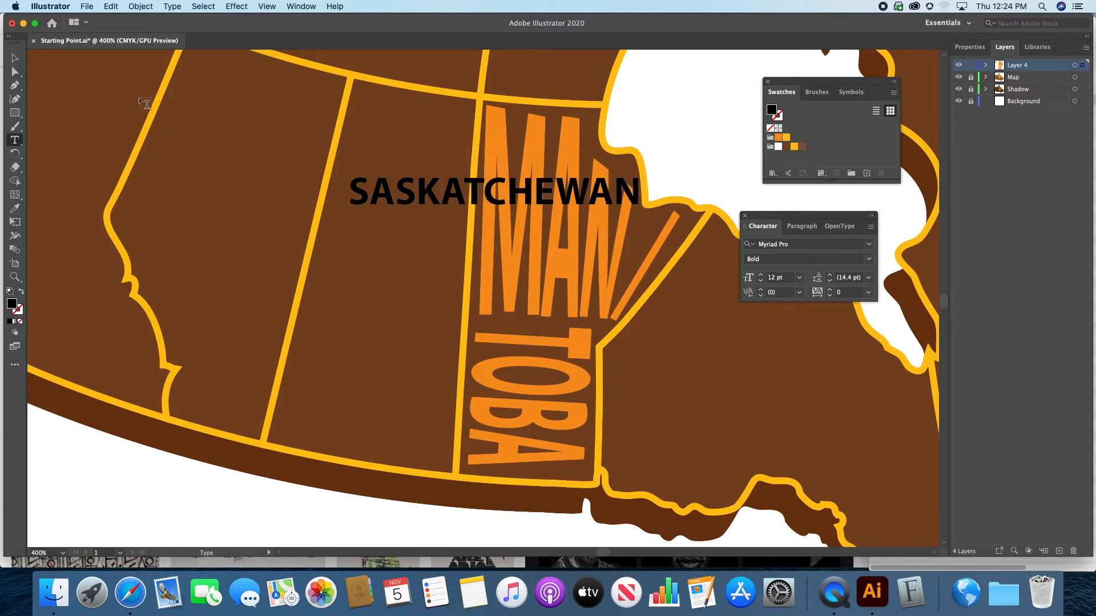
key("Escape")
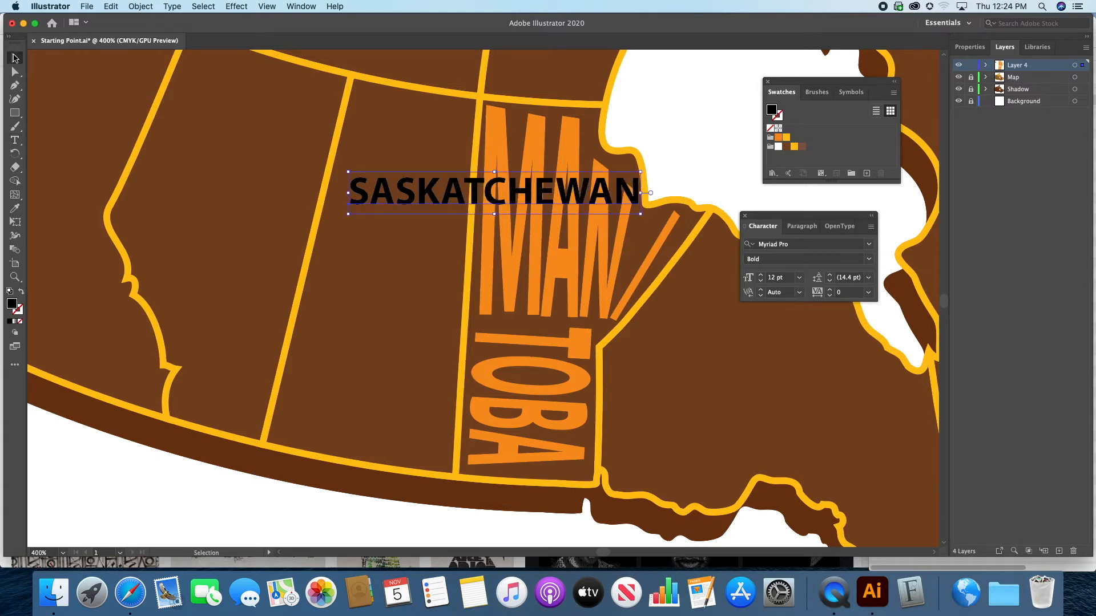
Step: Recolor SASKATCHEWAN with the golden yellow swatch and enlarge it to about 23.7 pt across the prairie provinces
left_click_drag(432, 191, 283, 170)
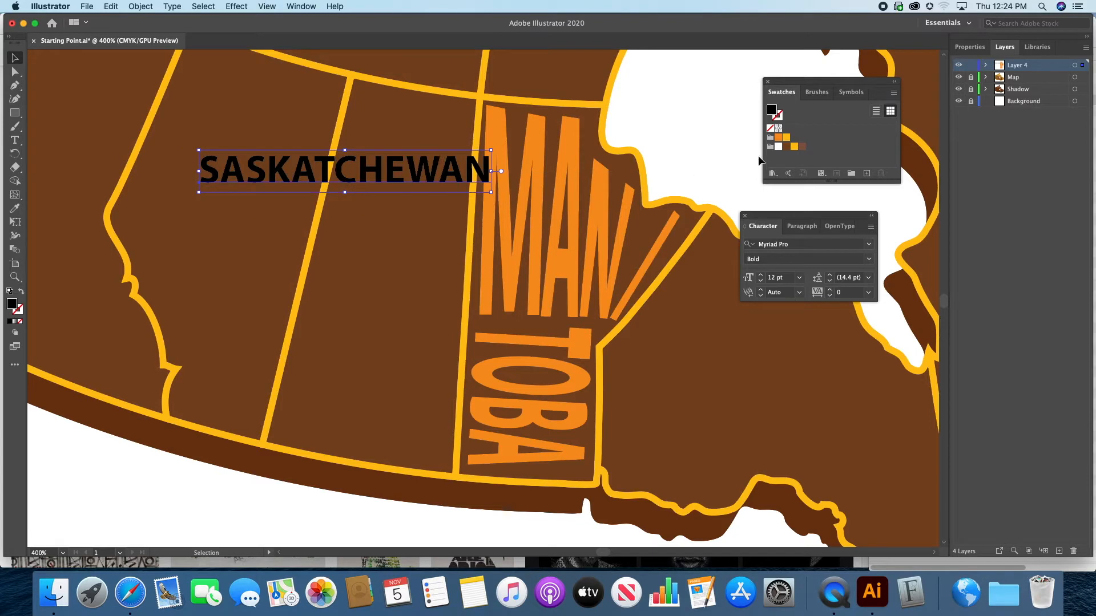
left_click(786, 137)
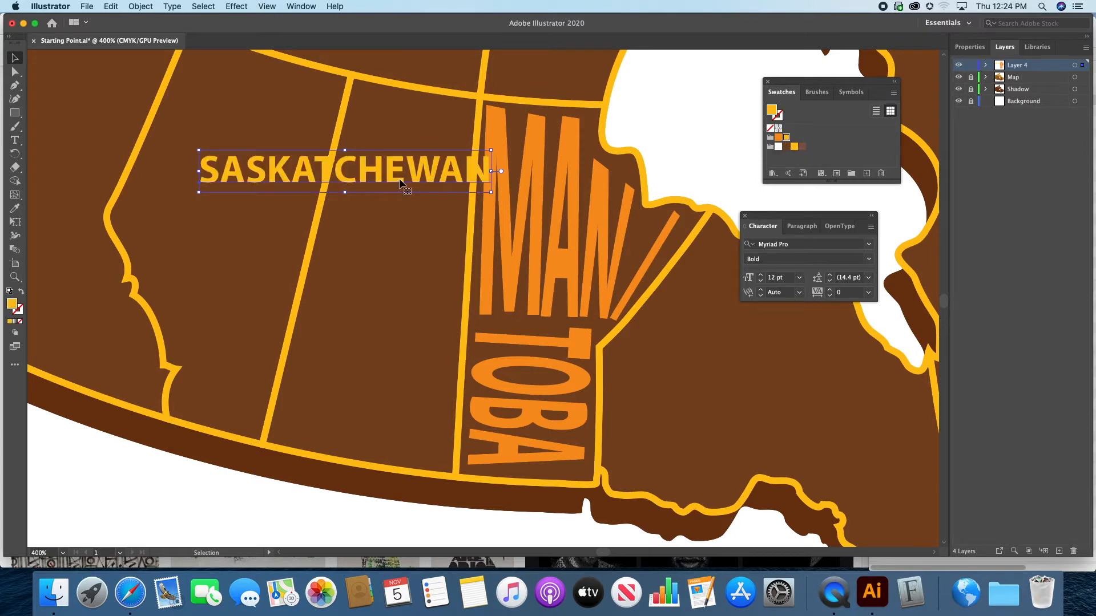
left_click_drag(399, 182, 395, 203)
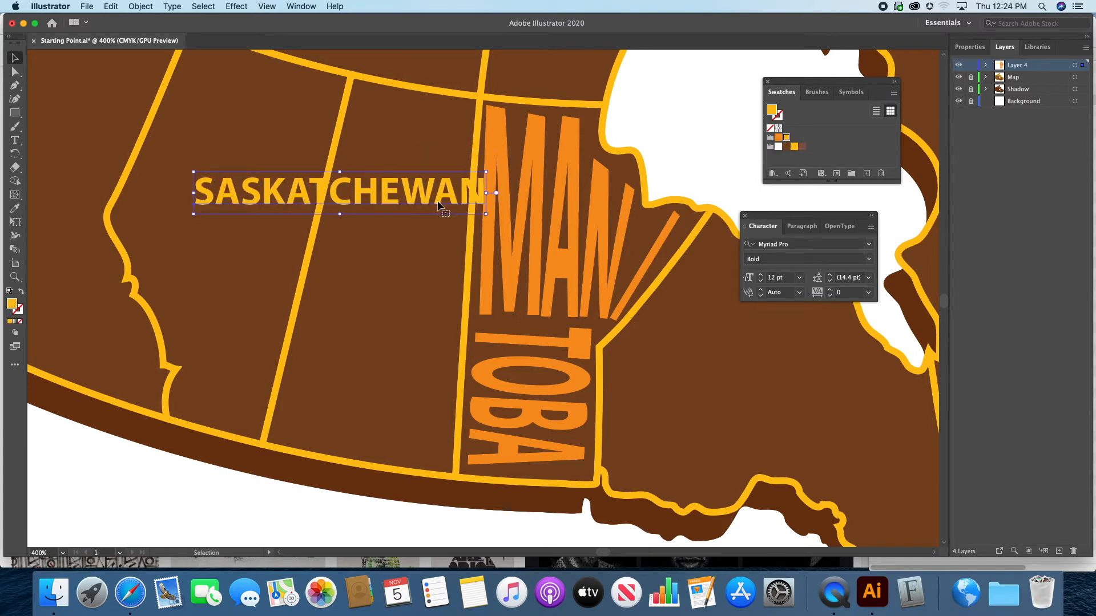
left_click_drag(484, 215, 773, 379)
left_click_drag(444, 211, 400, 168)
Step: Convert SASKATCHEWAN to outlines and ungroup its letters, then deselect
left_click(143, 6)
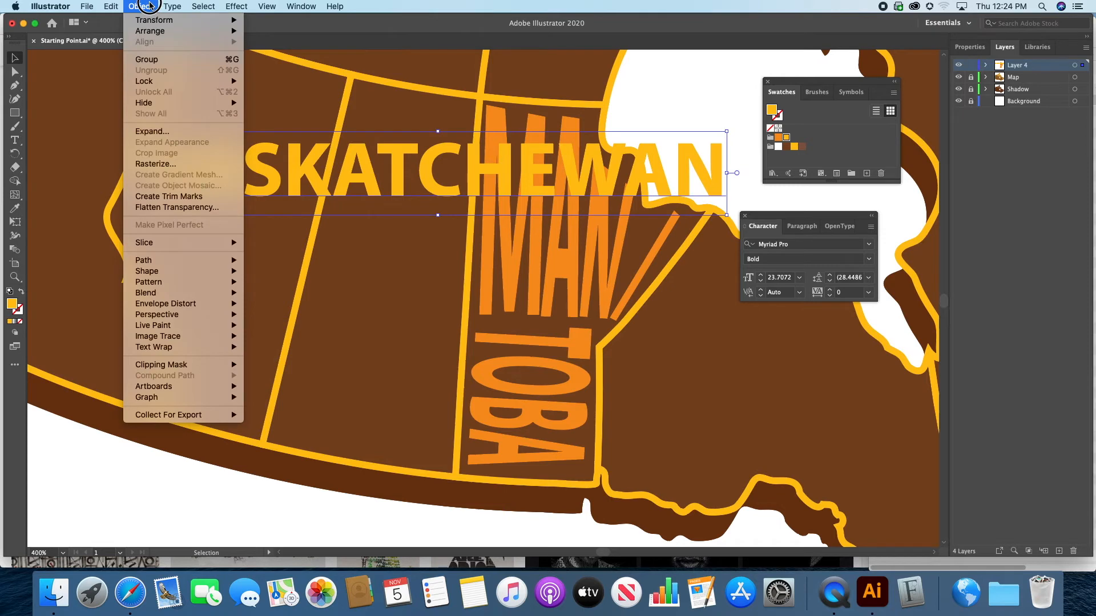
mouse_move(172, 6)
left_click(198, 192)
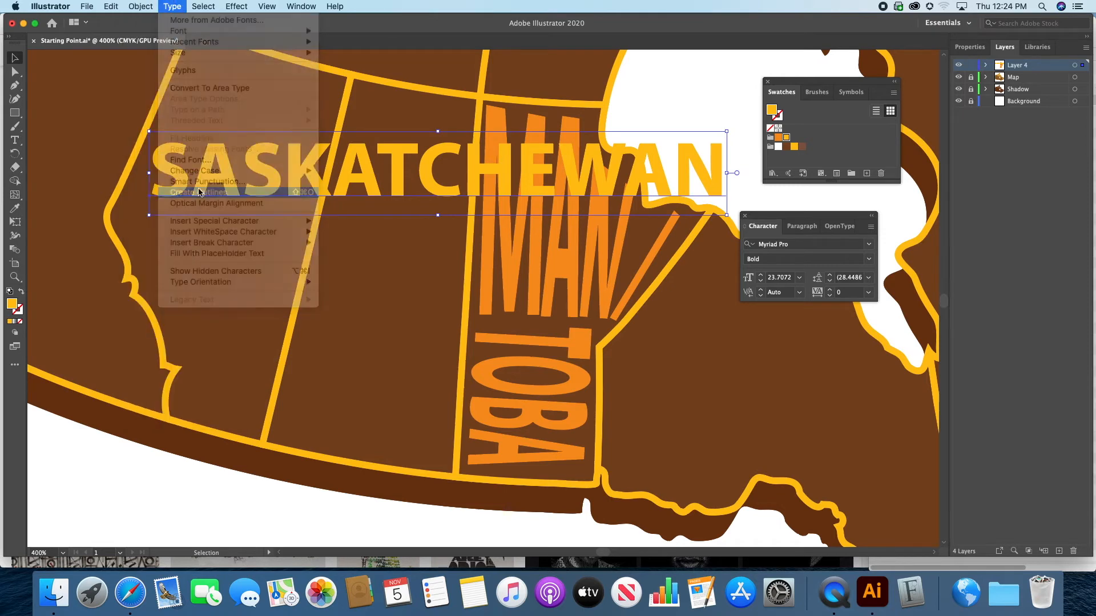
left_click(141, 7)
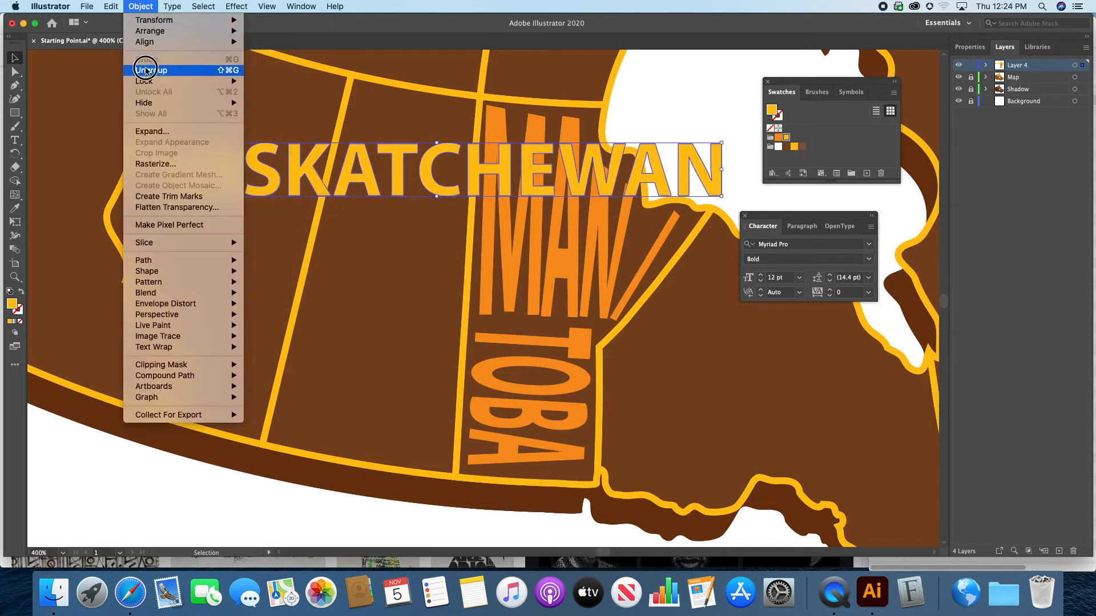
left_click(142, 70)
left_click(756, 153)
Step: Select the letters CHEWAN and move them down and west to the southern edge of the prairie provinces
left_click_drag(740, 156, 614, 169)
left_click(602, 169, "shift")
left_click(542, 169, "shift")
left_click(488, 169, "shift")
left_click(439, 163, "shift")
left_click_drag(438, 164, 136, 426)
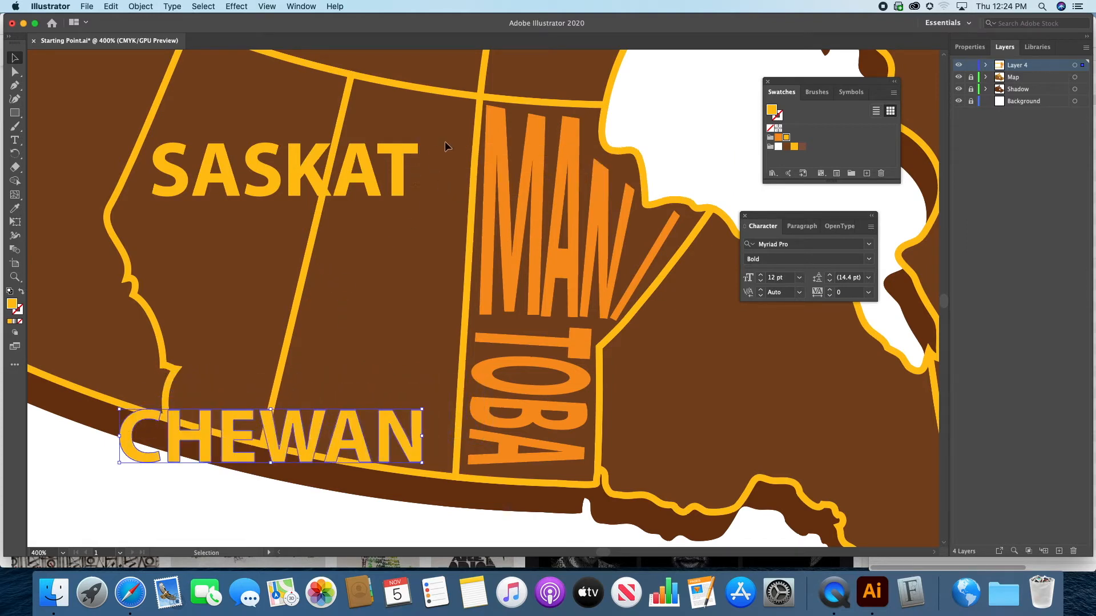
Step: Move the letters AT down and west into the gap between SASK and CHEWAN
left_click(365, 184)
left_click(376, 178)
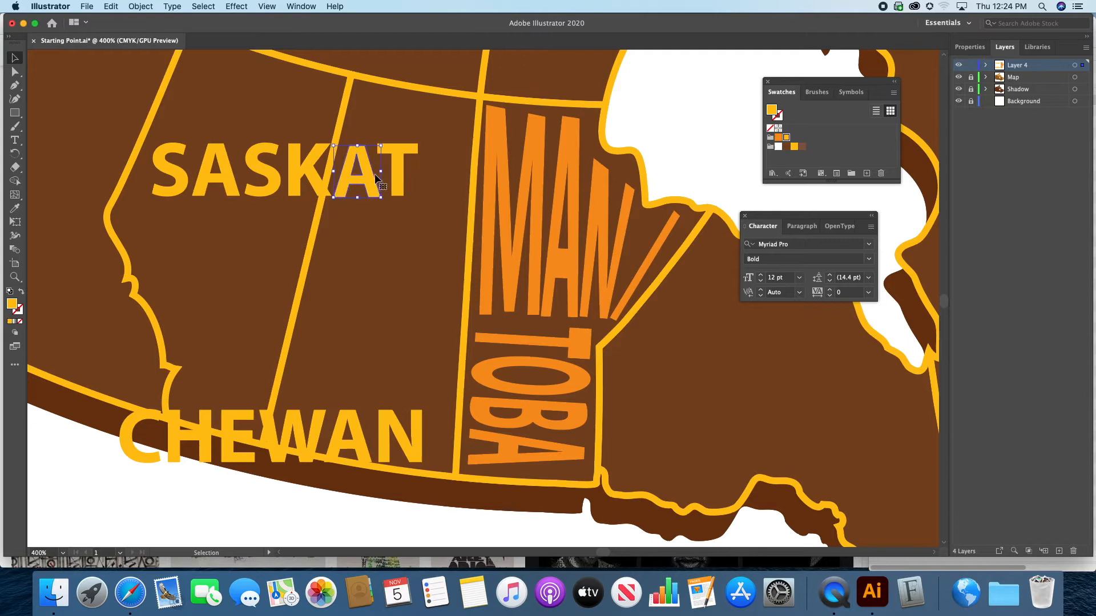
left_click(396, 177, "shift")
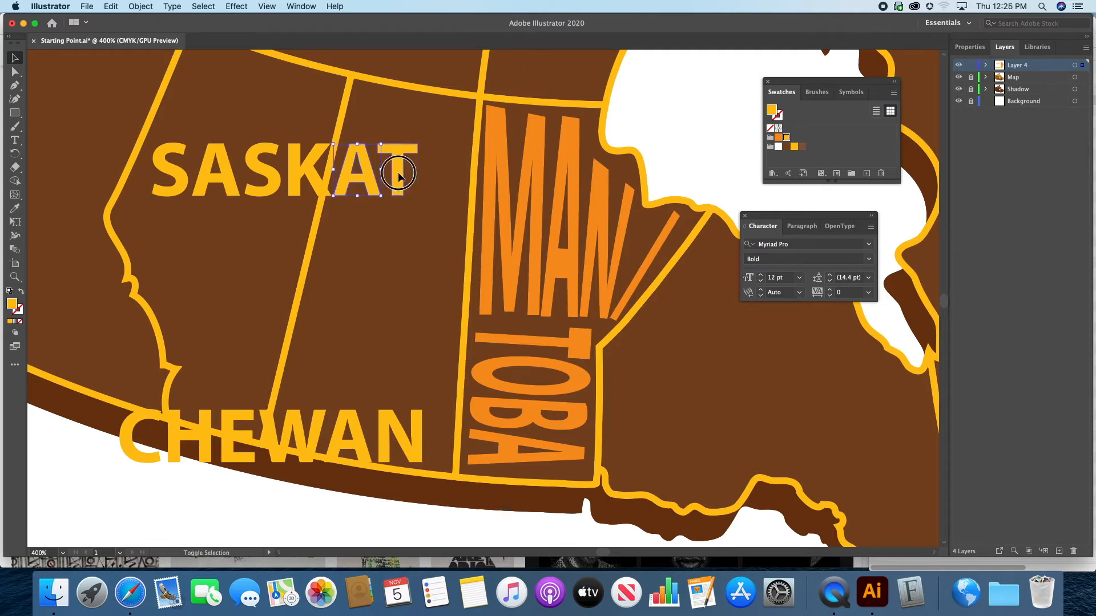
left_click_drag(396, 177, 184, 324)
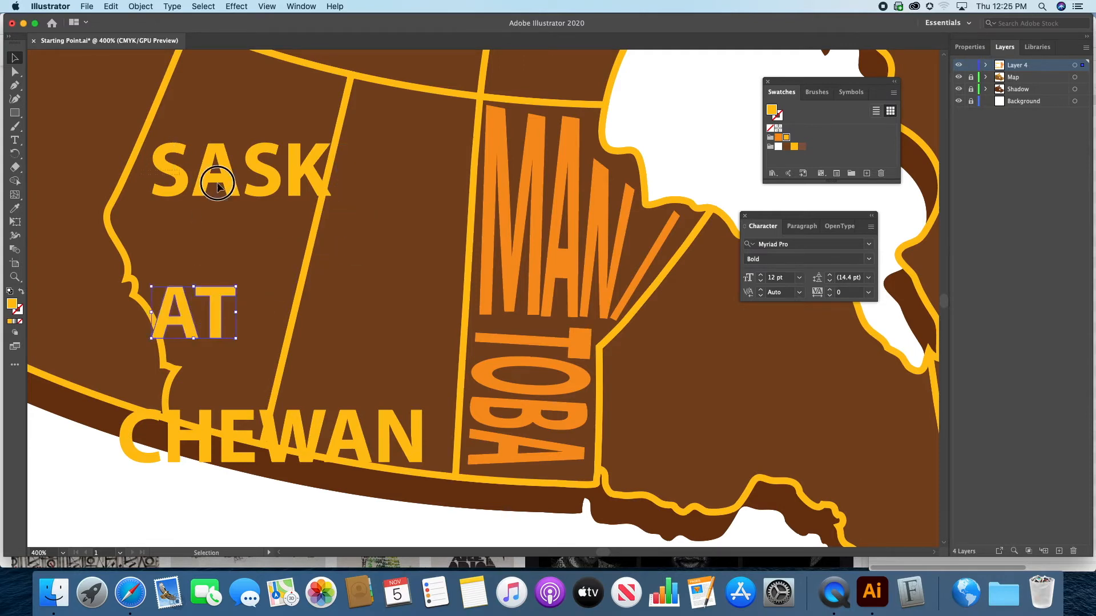
Step: Select the four letters of SASK and rotate them together to read downward parallel to Saskatchewan's slanted western border
left_click(332, 155)
left_click(290, 165)
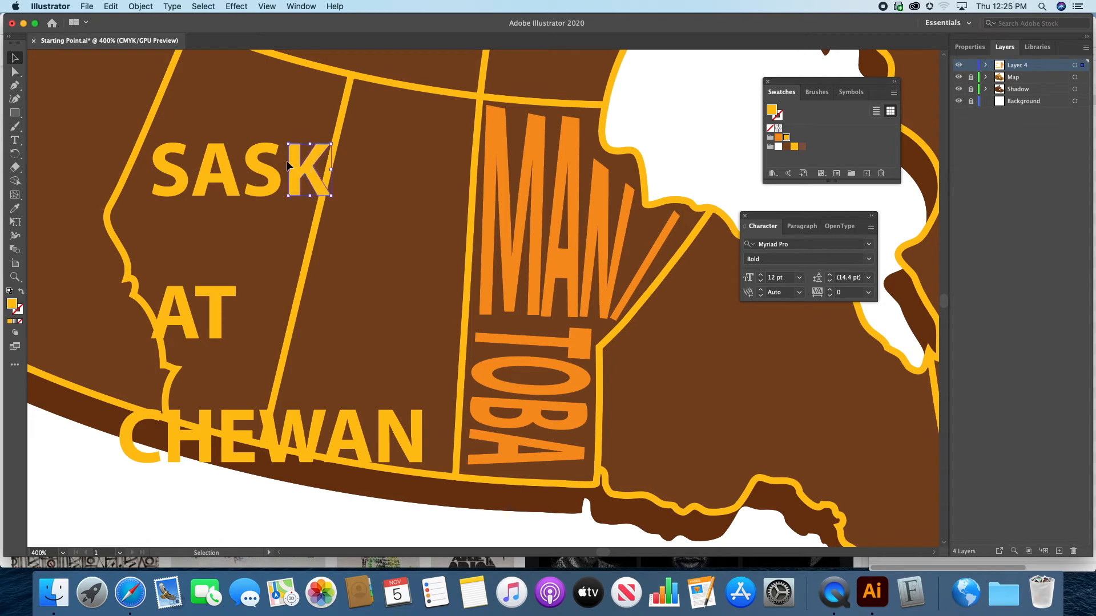
left_click(264, 158, "shift")
left_click(215, 166, "shift")
left_click(169, 161, "shift")
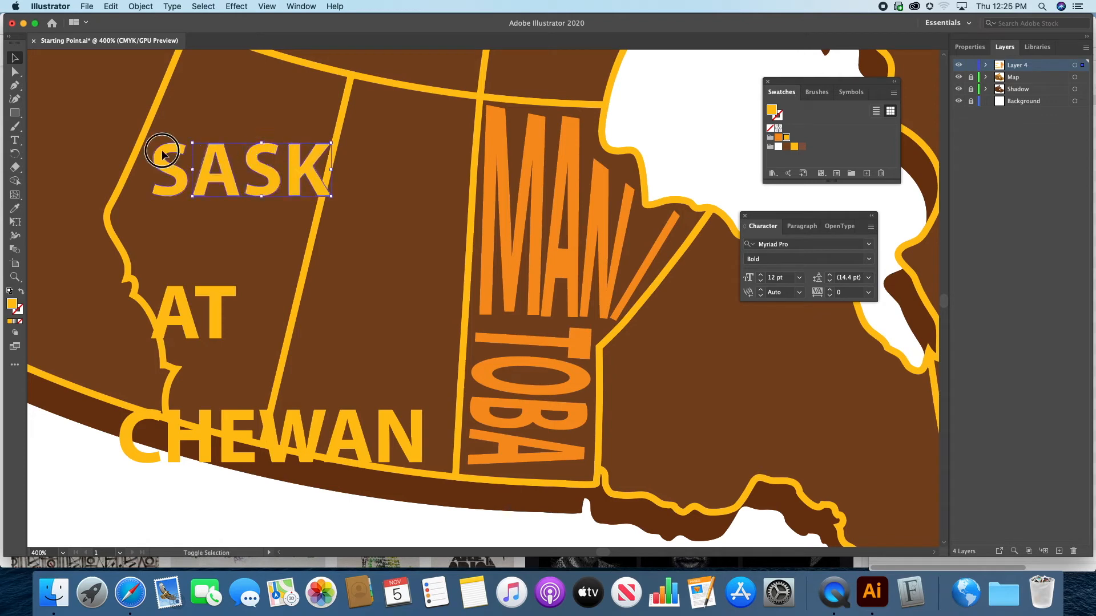
left_click_drag(336, 137, 245, 217)
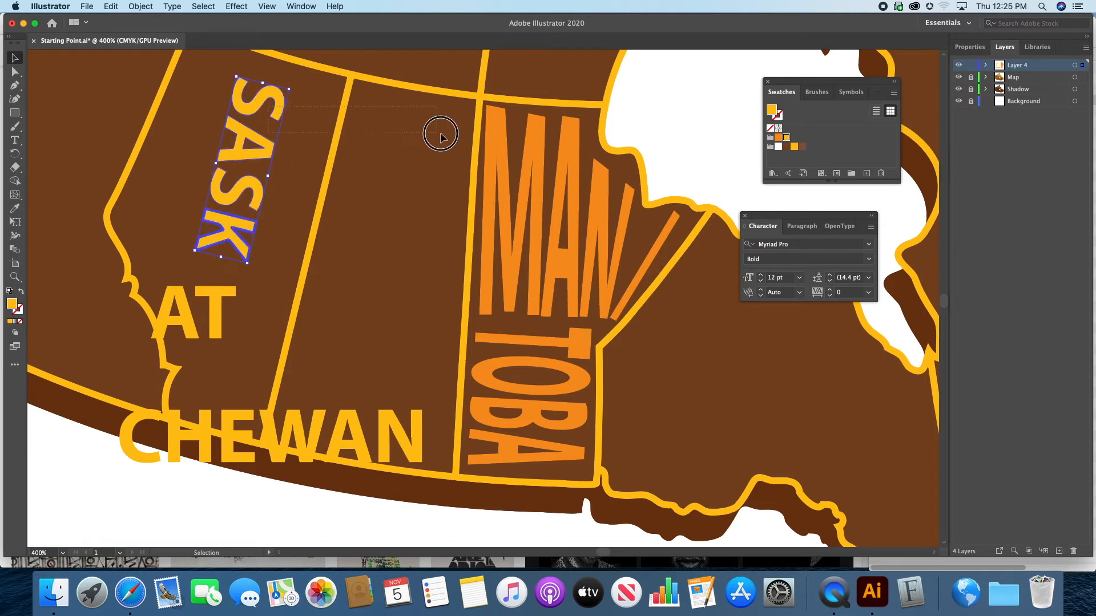
Step: Move the rotated SASK into northern Saskatchewan and widen it on both sides to span the province
left_click(249, 204)
left_click_drag(265, 100, 381, 103)
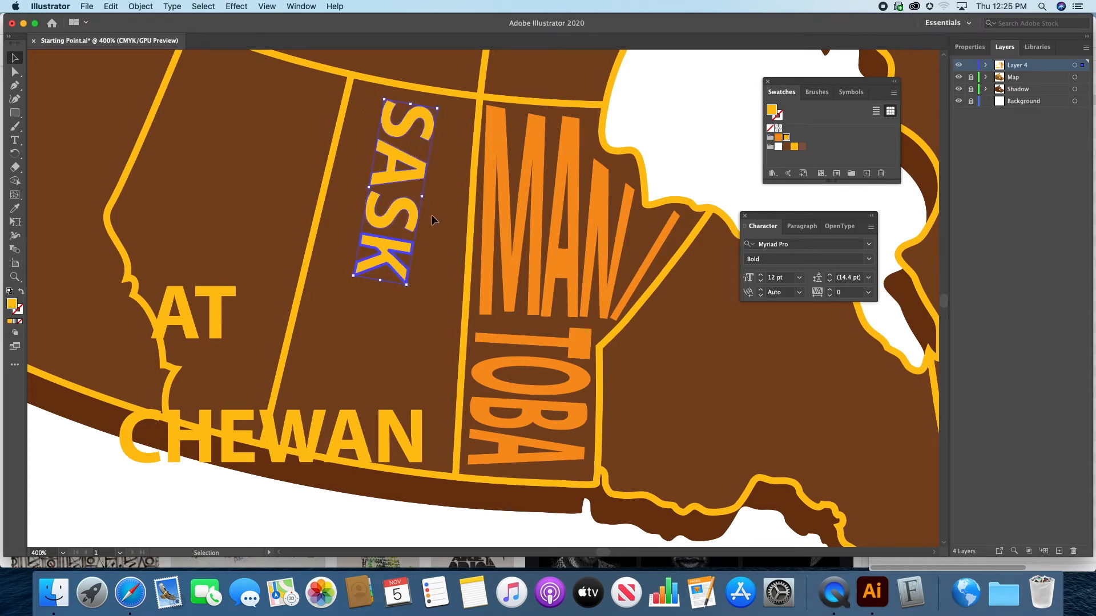
left_click_drag(425, 200, 455, 202)
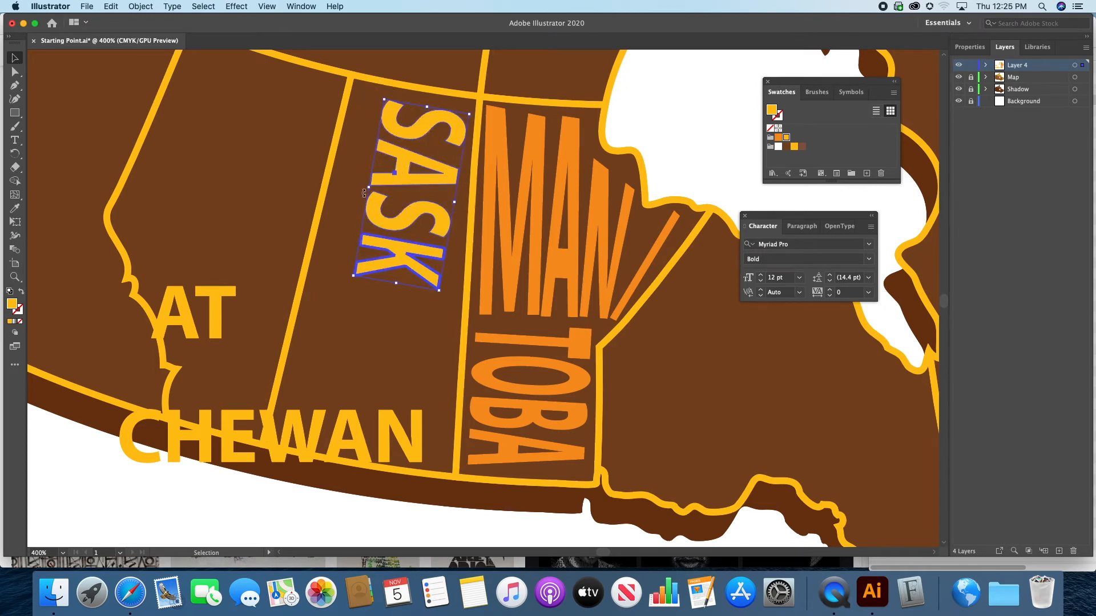
left_click_drag(368, 189, 341, 182)
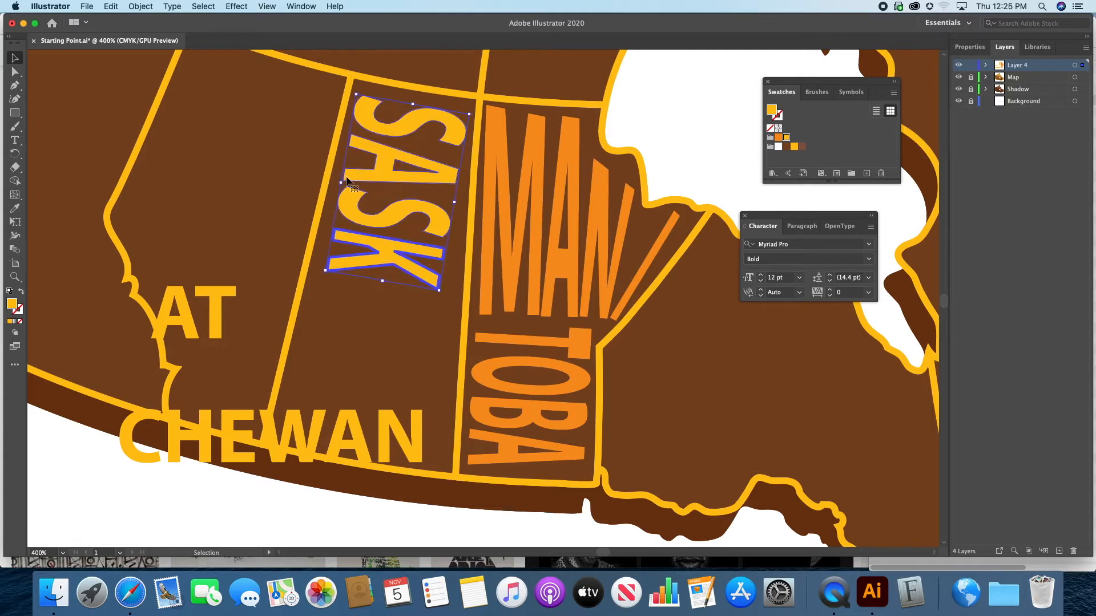
Step: Nudge SASK upward and use Free Transform to spread its lower corners outward to follow Saskatchewan's side borders
left_click_drag(402, 129, 404, 124)
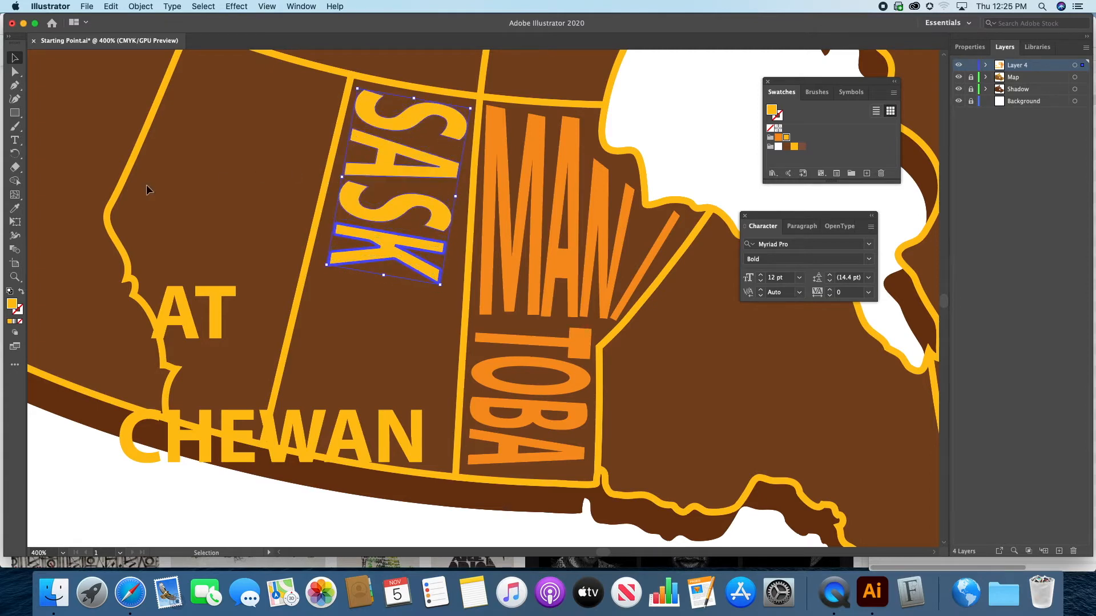
left_click(15, 222)
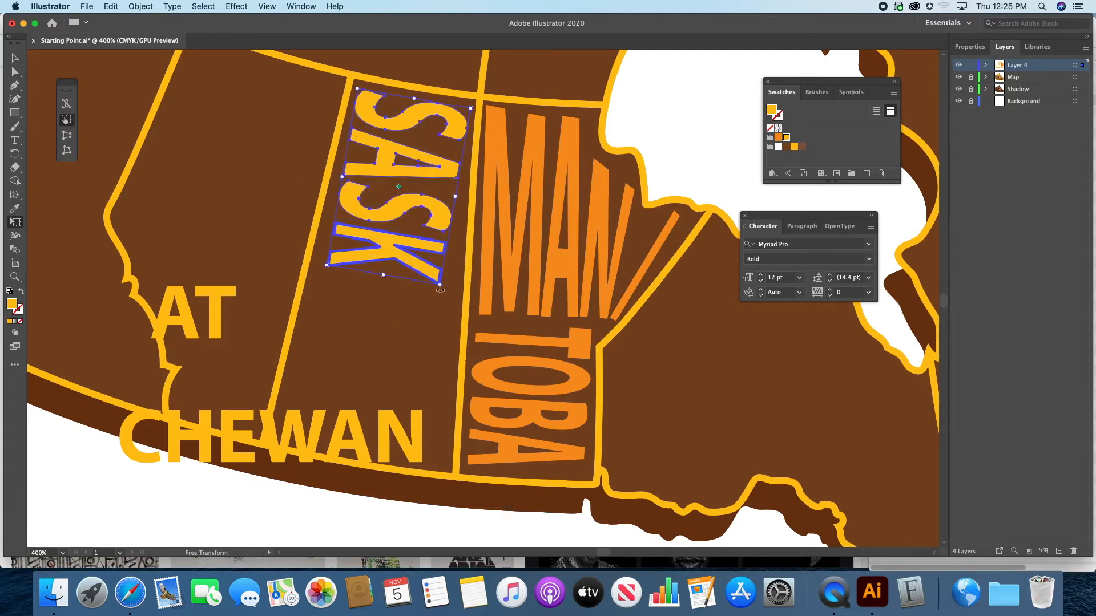
left_click_drag(440, 282, 454, 286)
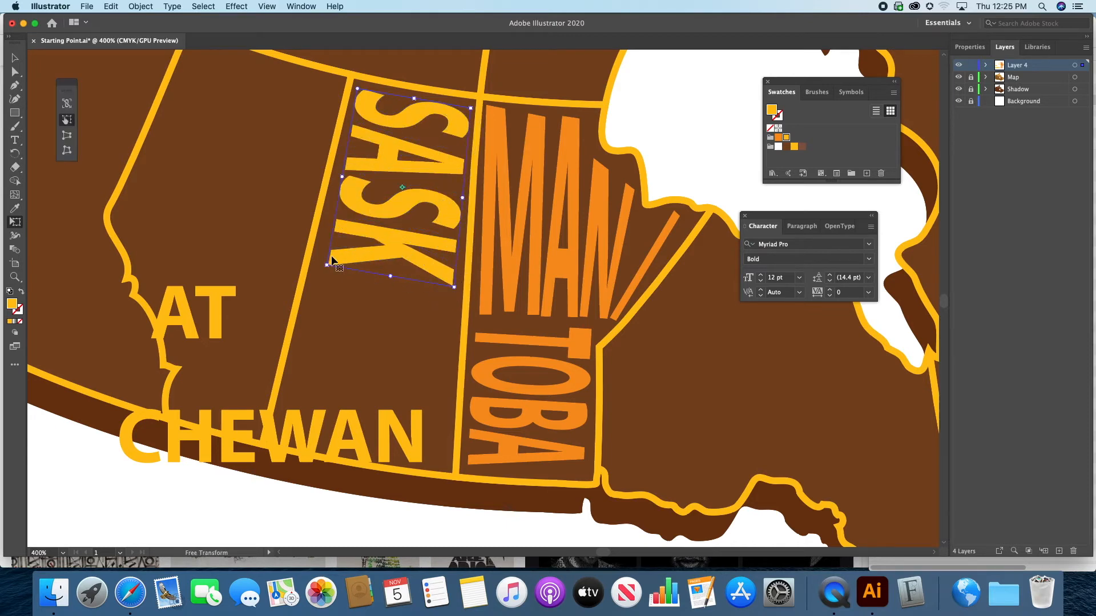
left_click_drag(327, 261, 318, 263)
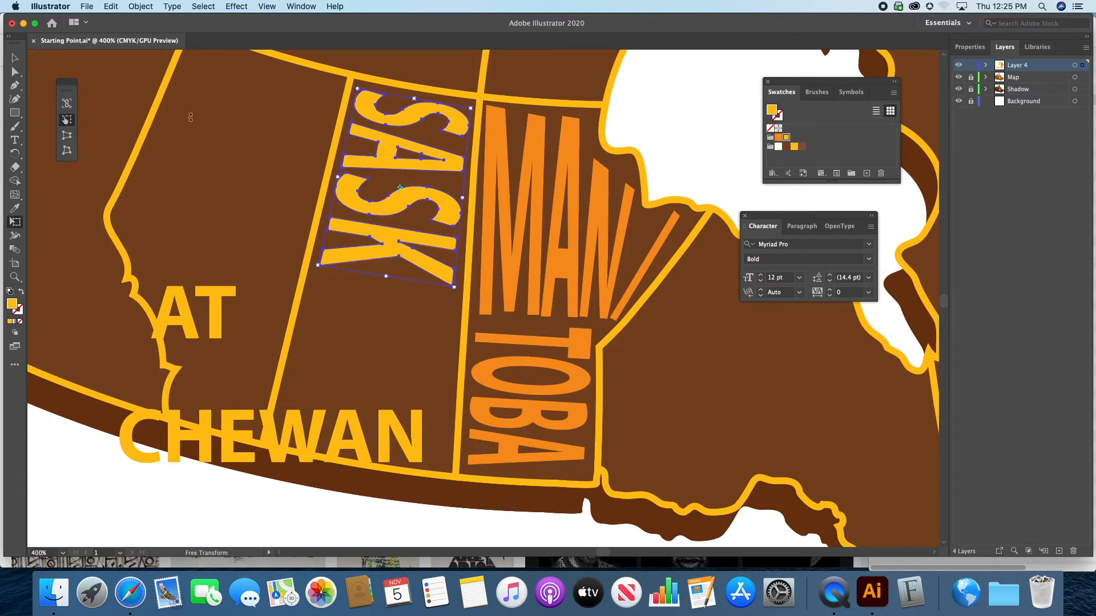
left_click(14, 58)
left_click(709, 125)
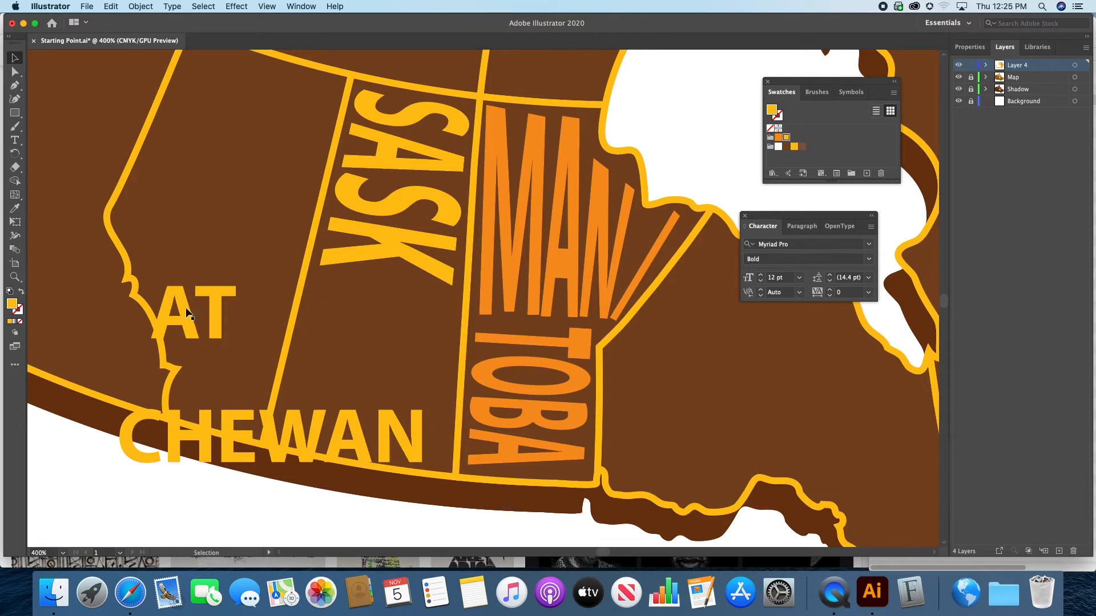
Step: Move AT beneath SASK in Saskatchewan, tilt it to match the slanted SASK lettering, and stretch it taller
left_click_drag(219, 317, 366, 311)
left_click_drag(393, 274, 401, 285)
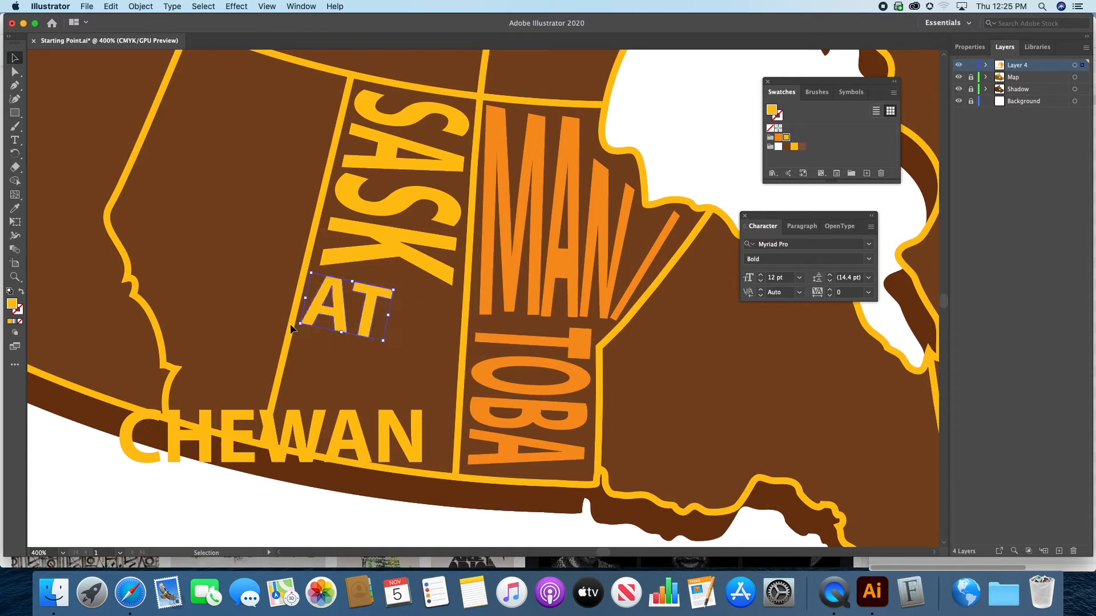
left_click_drag(297, 325, 343, 350)
left_click(429, 351)
left_click(419, 291)
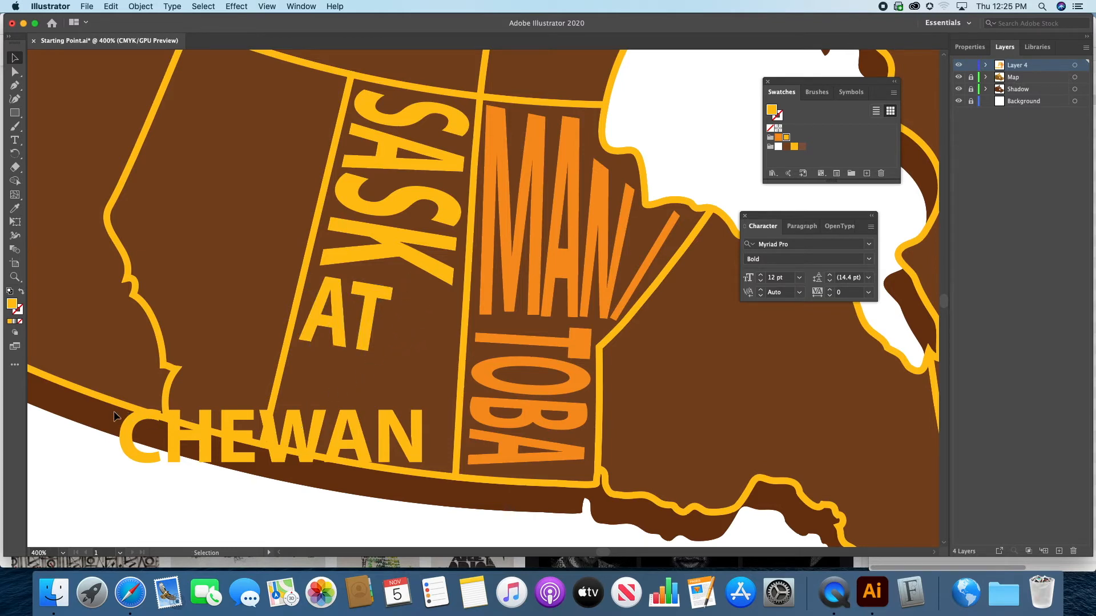
Step: Split CHEWAN by moving CHEW up into Alberta and placing the tilted AN in Saskatchewan's southwest corner
left_click_drag(298, 457, 260, 187)
left_click(410, 448)
left_click_drag(410, 447, 347, 422)
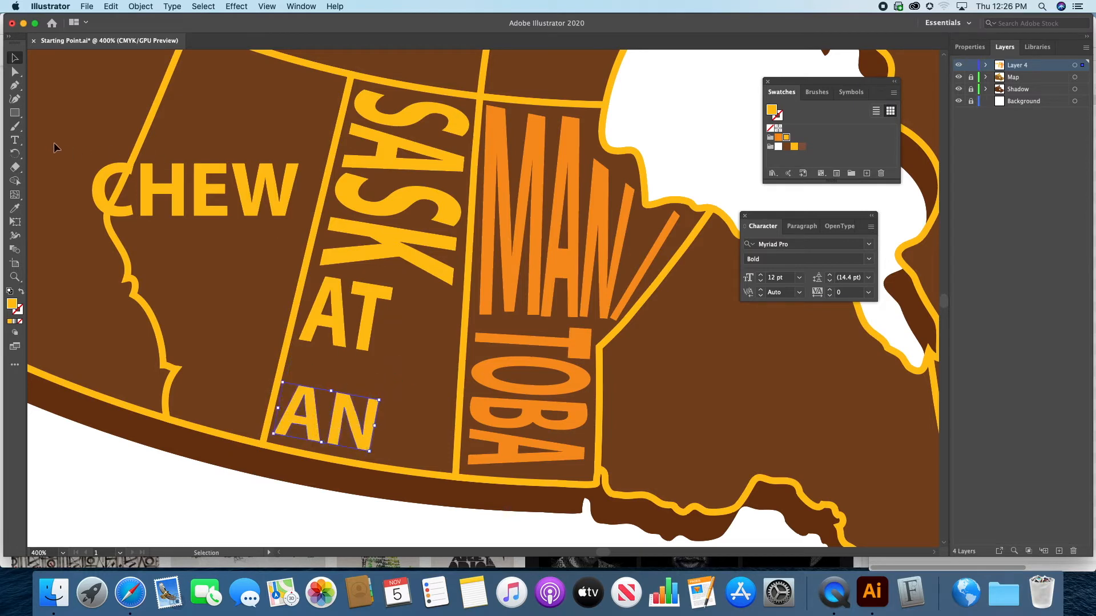
Step: Move CHEW into Saskatchewan, shrink it, and rotate it to read downward between AT/AN and the eastern border
left_click(269, 215)
left_click_drag(269, 215, 443, 375)
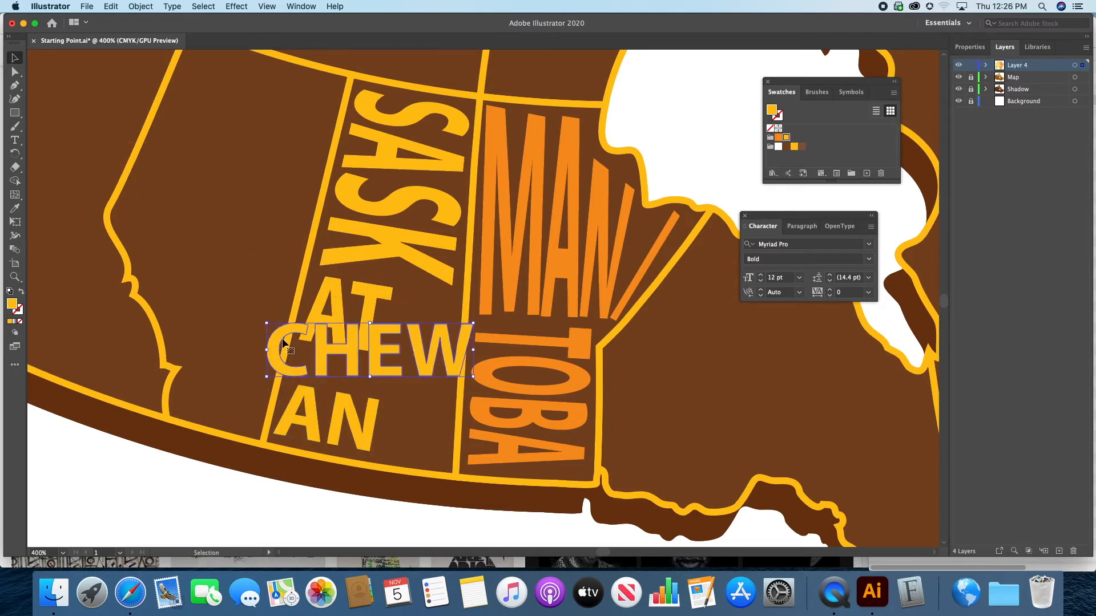
left_click_drag(262, 318, 352, 405)
left_click_drag(377, 337, 436, 352)
left_click_drag(455, 260, 448, 289)
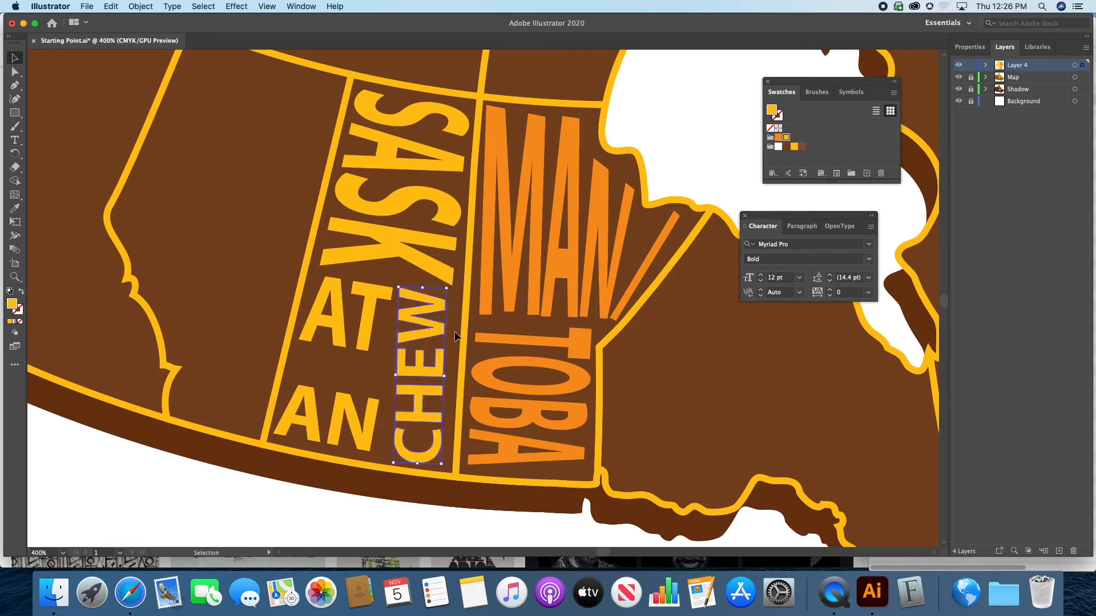
left_click_drag(452, 286, 389, 446)
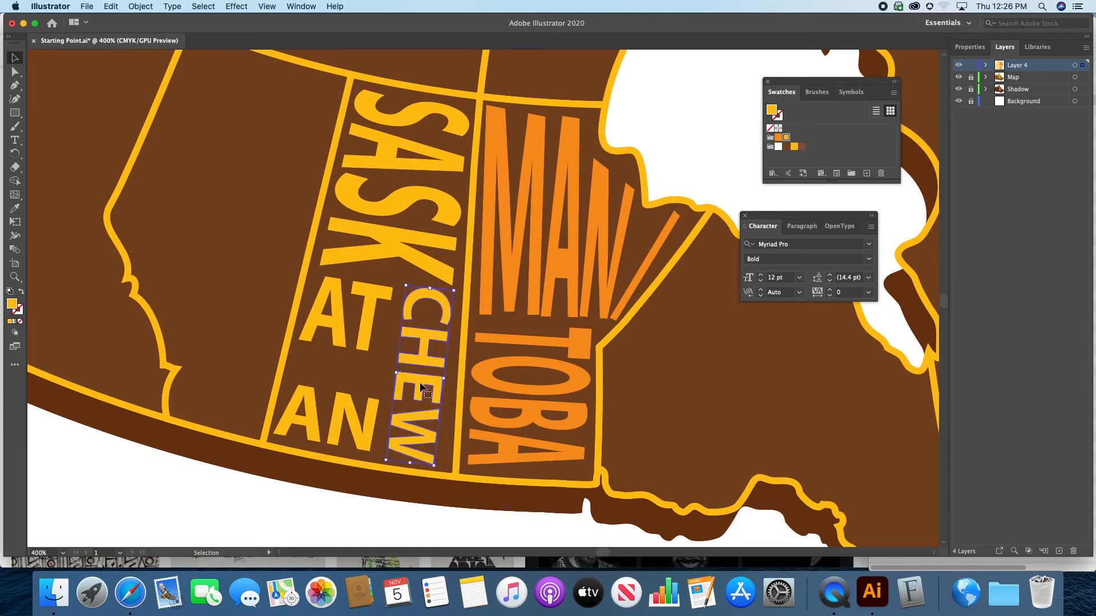
Step: Reselect and nudge the letters of CHEW, and use Free Transform to pull its lower corner out toward the Manitoba border
left_click(426, 360)
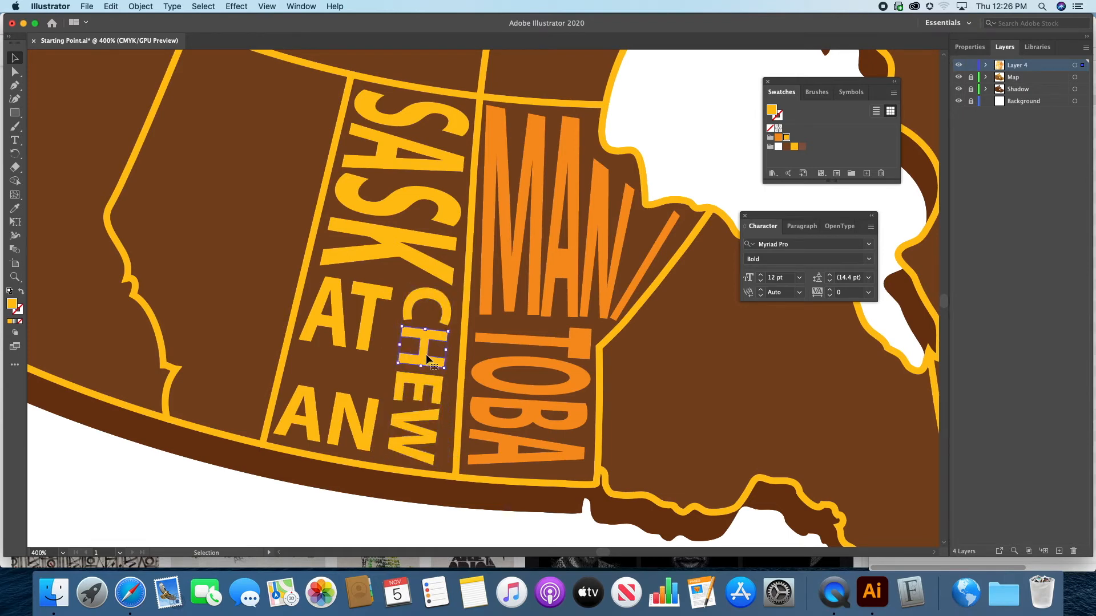
left_click_drag(407, 289, 420, 439)
left_click_drag(421, 396, 417, 393)
left_click_drag(408, 464, 408, 461)
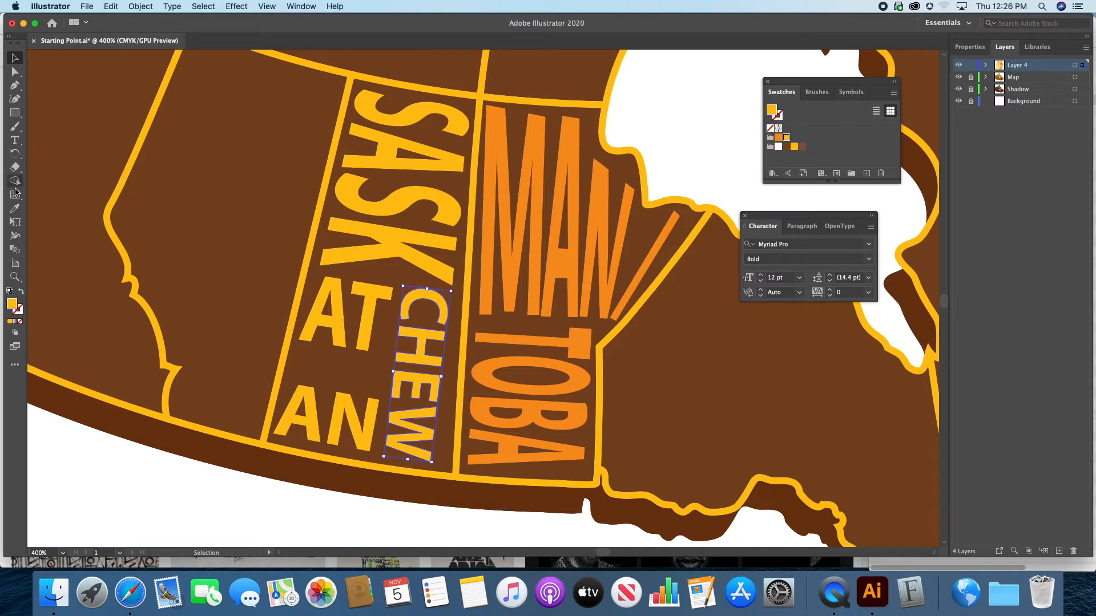
left_click(15, 222)
left_click_drag(430, 463, 444, 465)
key("v")
Step: Stretch AN taller and adjust its lower corners with Free Transform to fit Saskatchewan's southwest corner beside CHEW
left_click(350, 420)
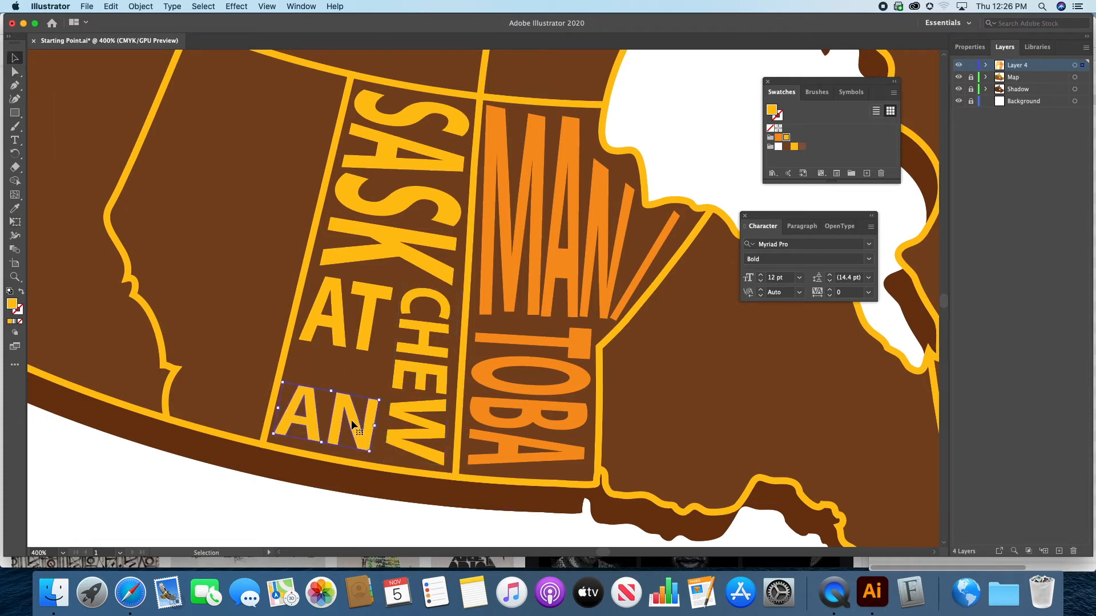
left_click_drag(325, 391, 334, 373)
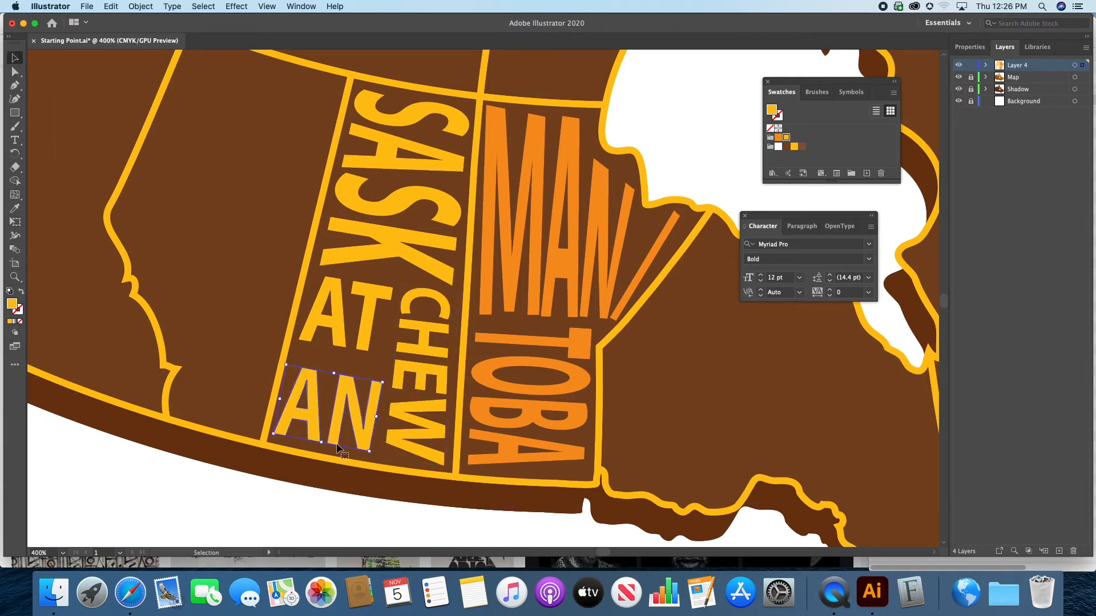
left_click(23, 227)
left_click_drag(272, 435, 277, 432)
left_click_drag(369, 452, 381, 452)
left_click_drag(376, 455, 370, 450)
left_click(15, 57)
Step: Stretch AT downward to close the gap above AN and shape its lower corners with Free Transform
left_click(339, 326)
left_click(369, 328, "shift")
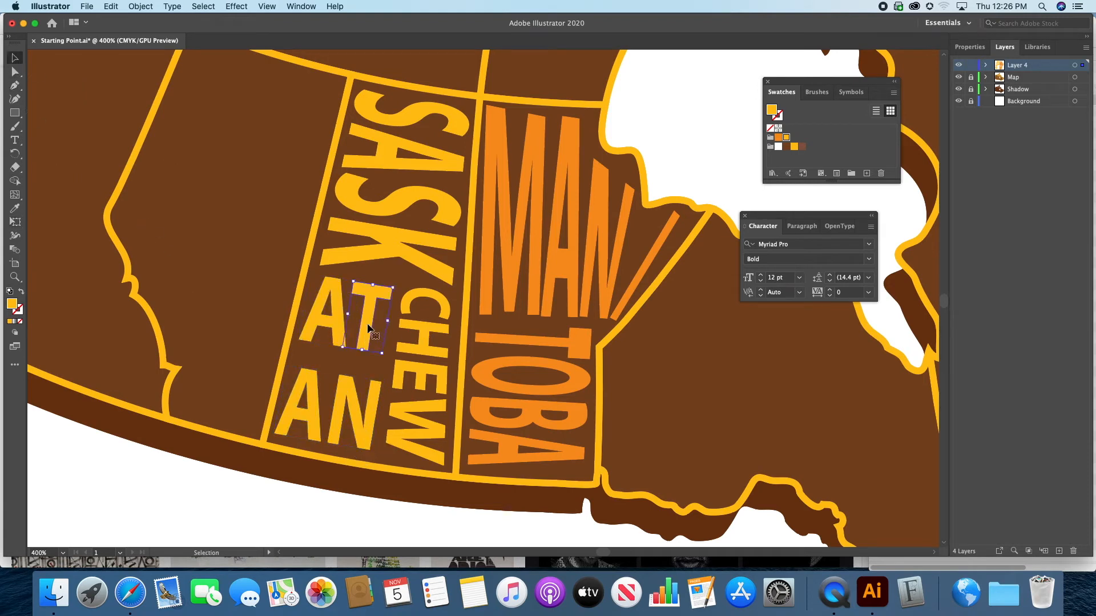
left_click_drag(381, 353, 361, 337)
left_click(10, 222)
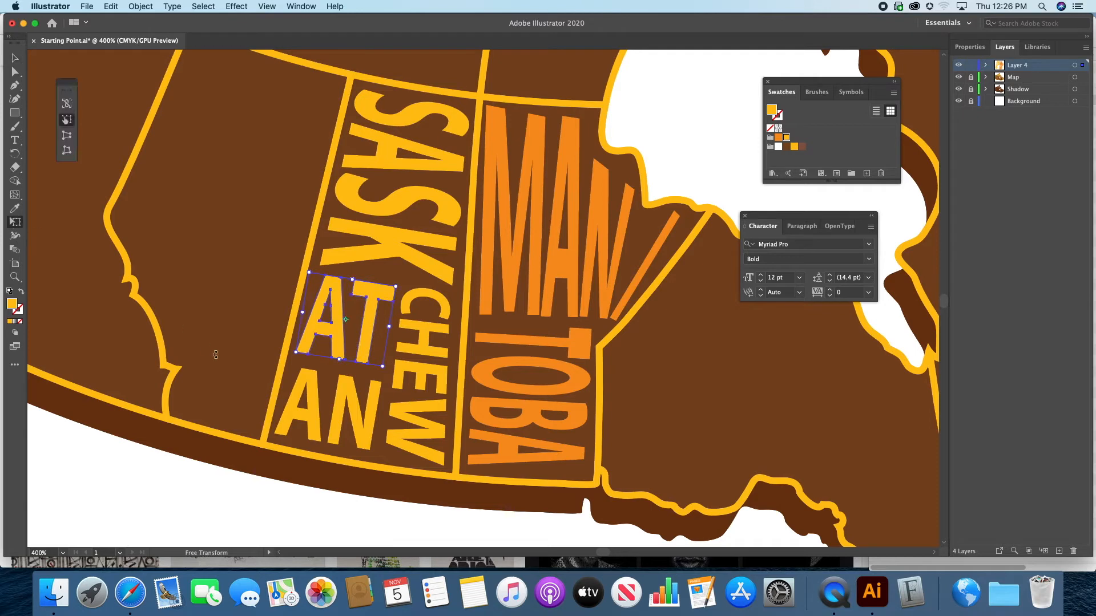
left_click_drag(296, 351, 295, 355)
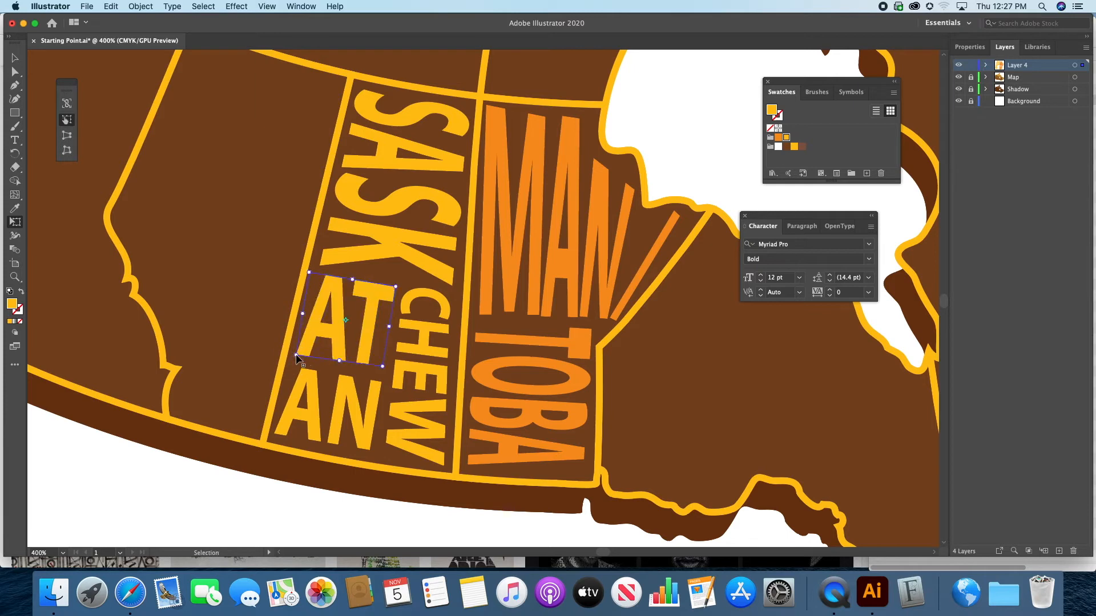
left_click_drag(380, 365, 387, 371)
left_click(15, 57)
left_click(241, 144)
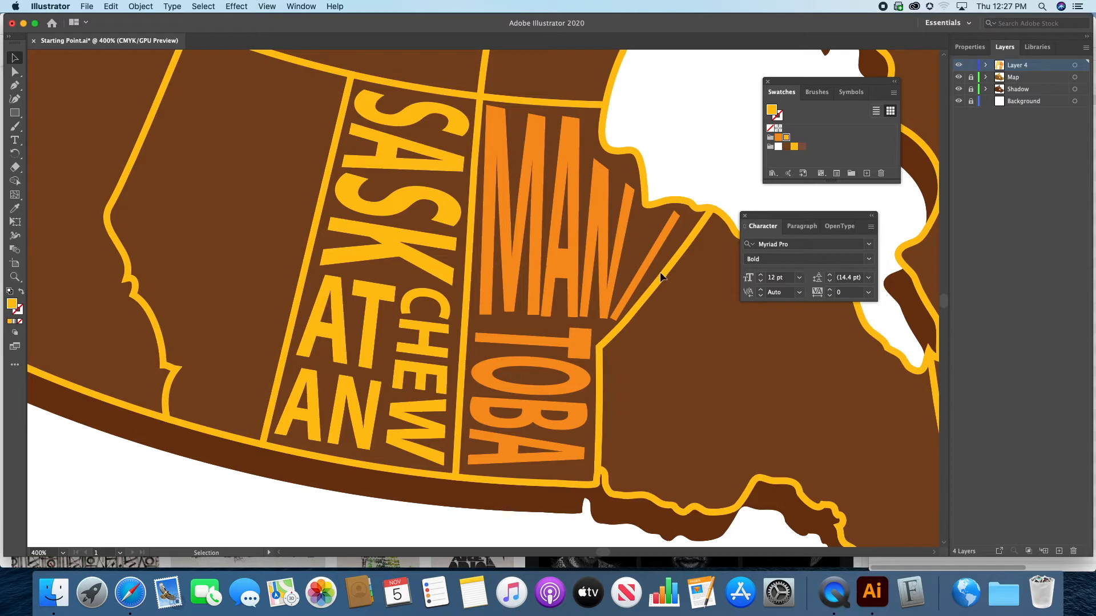
Step: Add the text ONTARIO inside the province of Ontario and fill it with the yellow-orange swatch
scroll(676, 317, "right", 8)
scroll(675, 318, "down", 2)
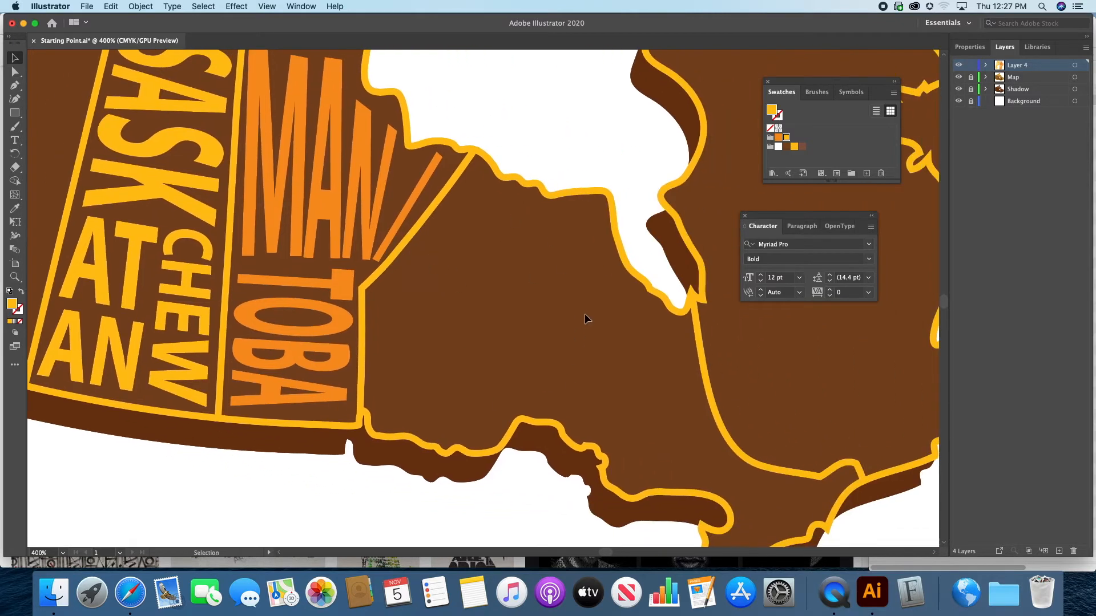
scroll(585, 315, "right", 1)
scroll(585, 315, "down", 1)
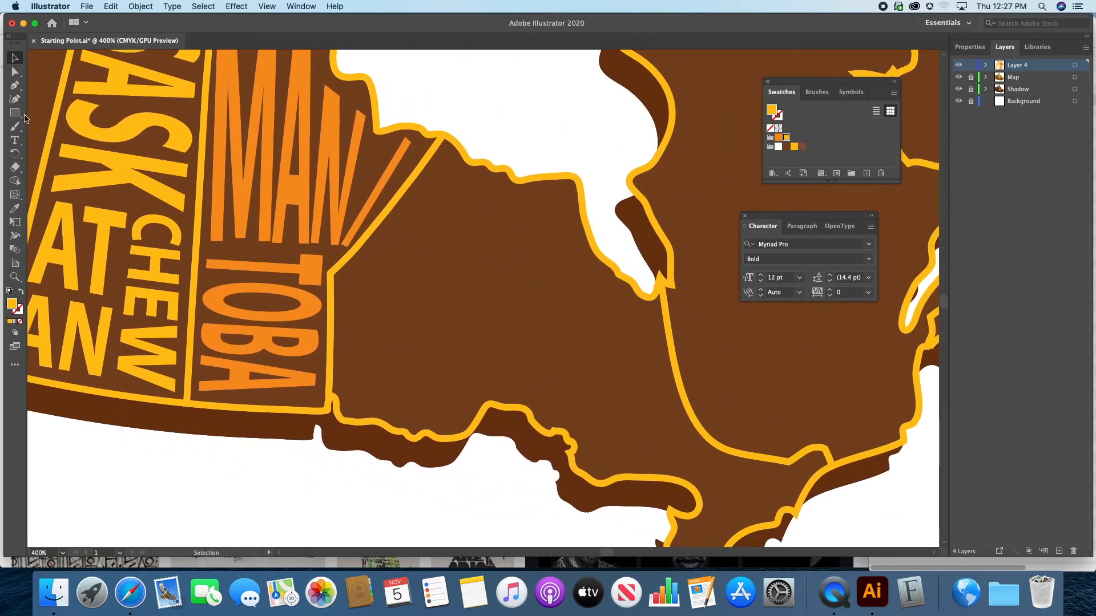
left_click(15, 140)
left_click(411, 259)
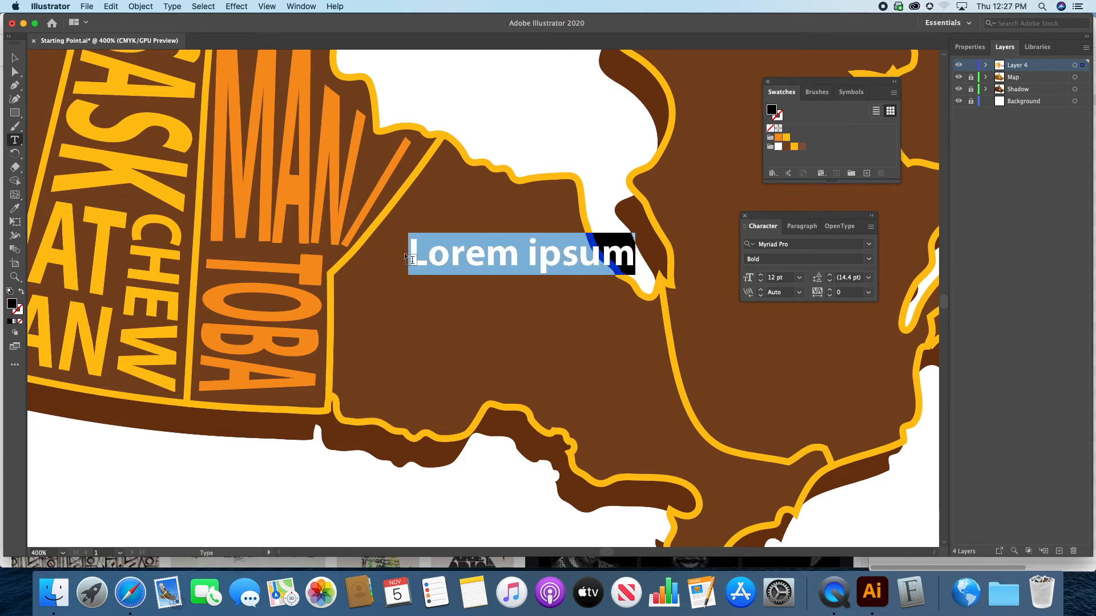
type("ONTARIO")
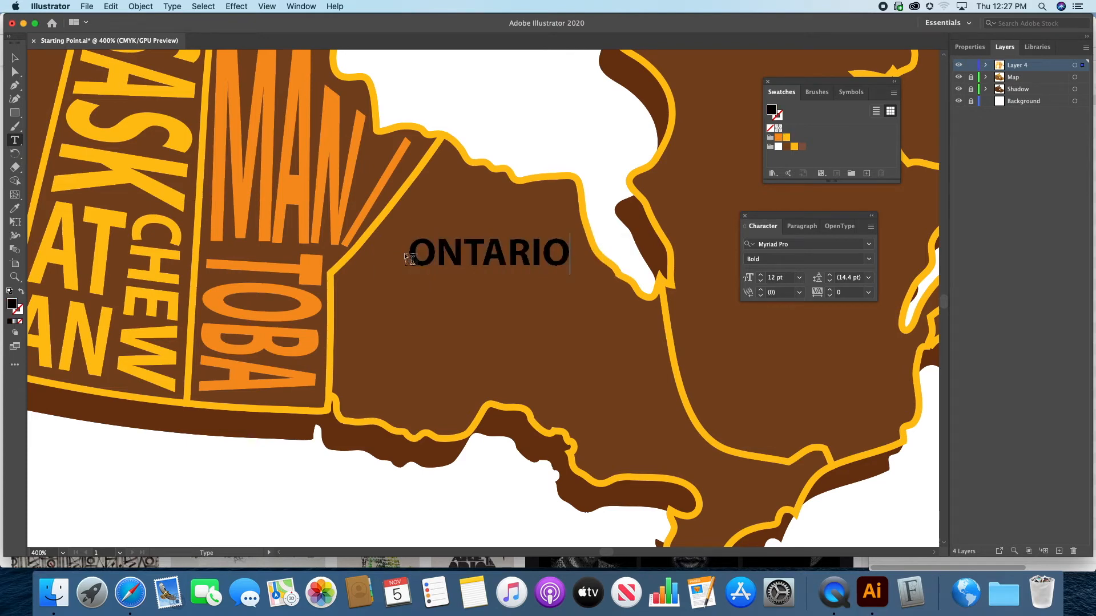
left_click(15, 58)
left_click(786, 138)
Step: Convert the ONTARIO text to outlines and ungroup it into separate letters
left_click(171, 6)
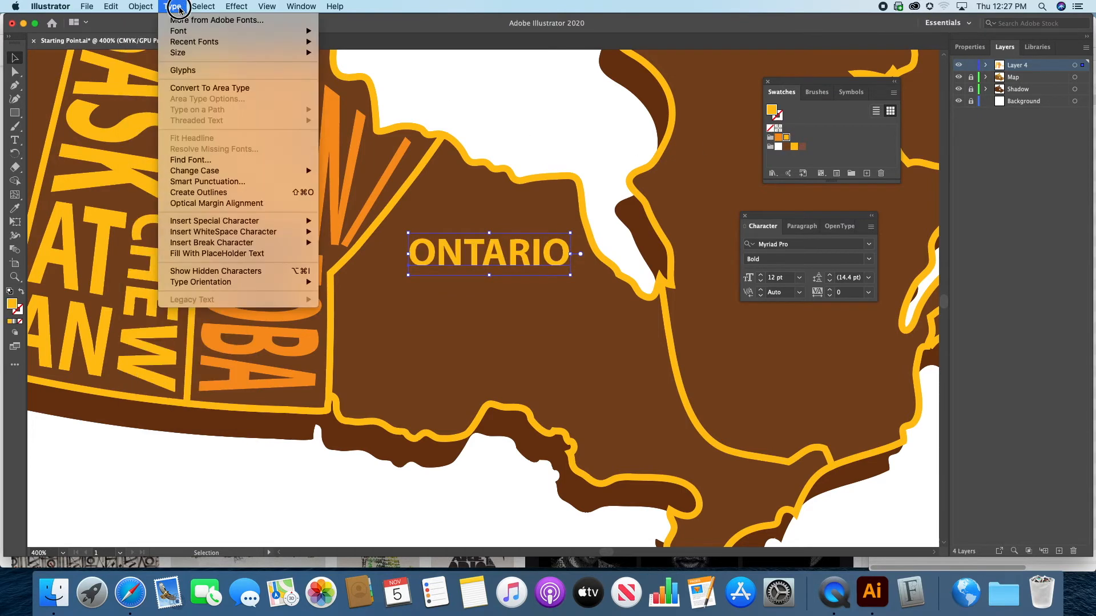
left_click(201, 190)
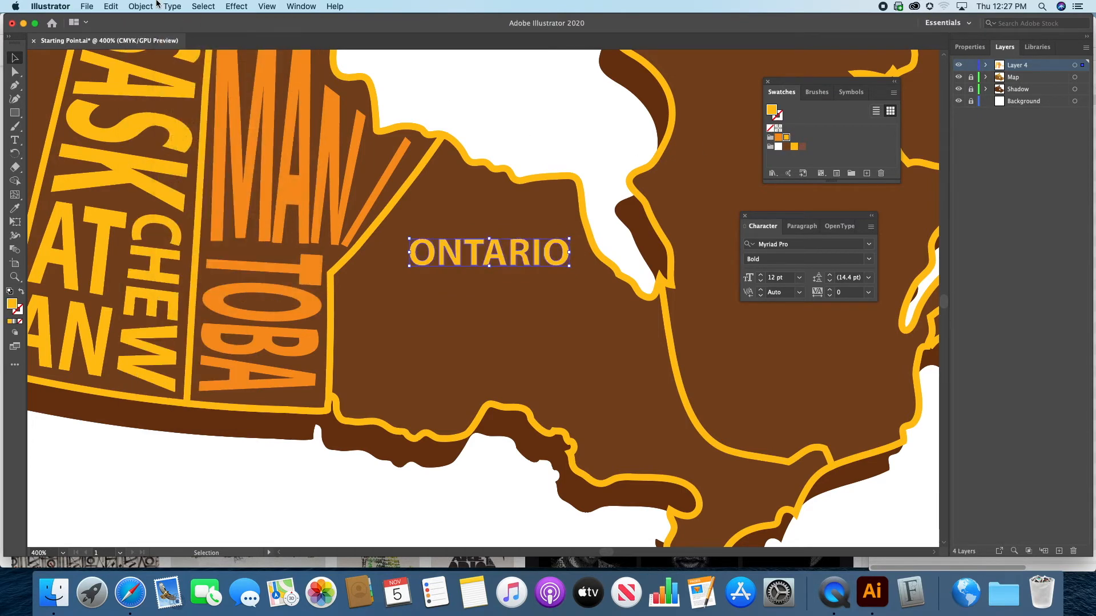
left_click(140, 7)
left_click(156, 70)
left_click(556, 146)
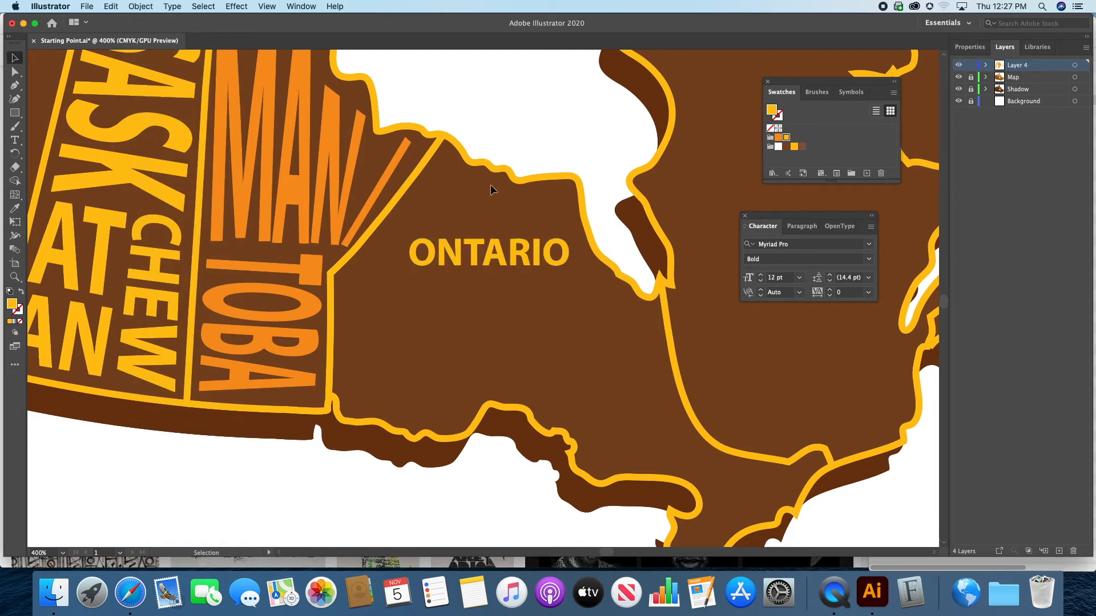
Step: Enlarge the ONTARIO letters and split them into two lines, with an enlarged ONT above ARIO
left_click_drag(394, 237, 801, 306)
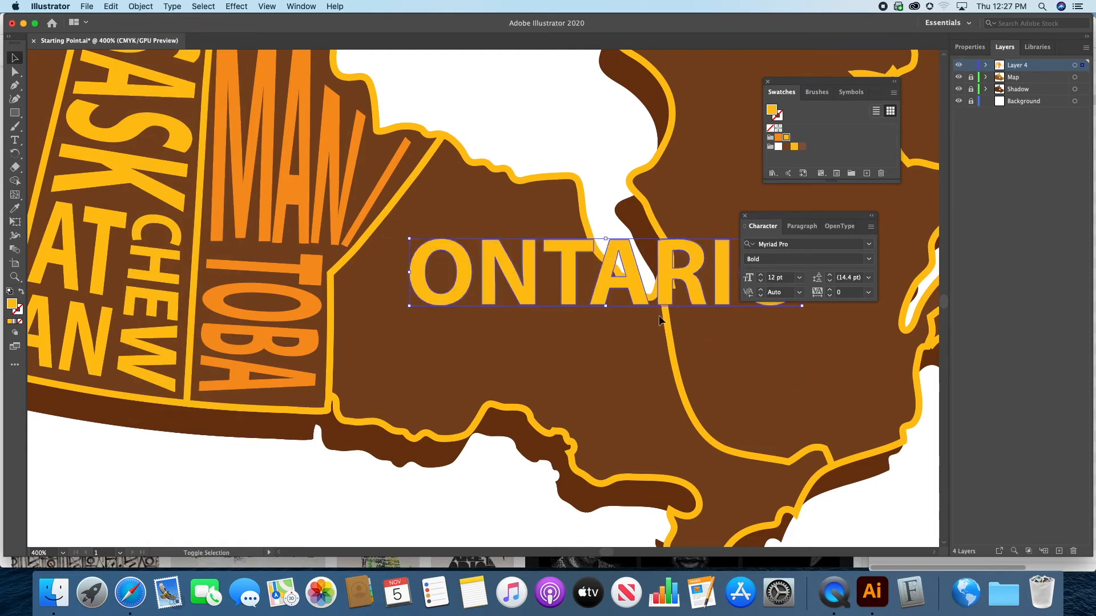
left_click(571, 151)
left_click_drag(607, 156, 499, 115)
left_click_drag(707, 205, 312, 337)
left_click_drag(467, 253, 455, 234)
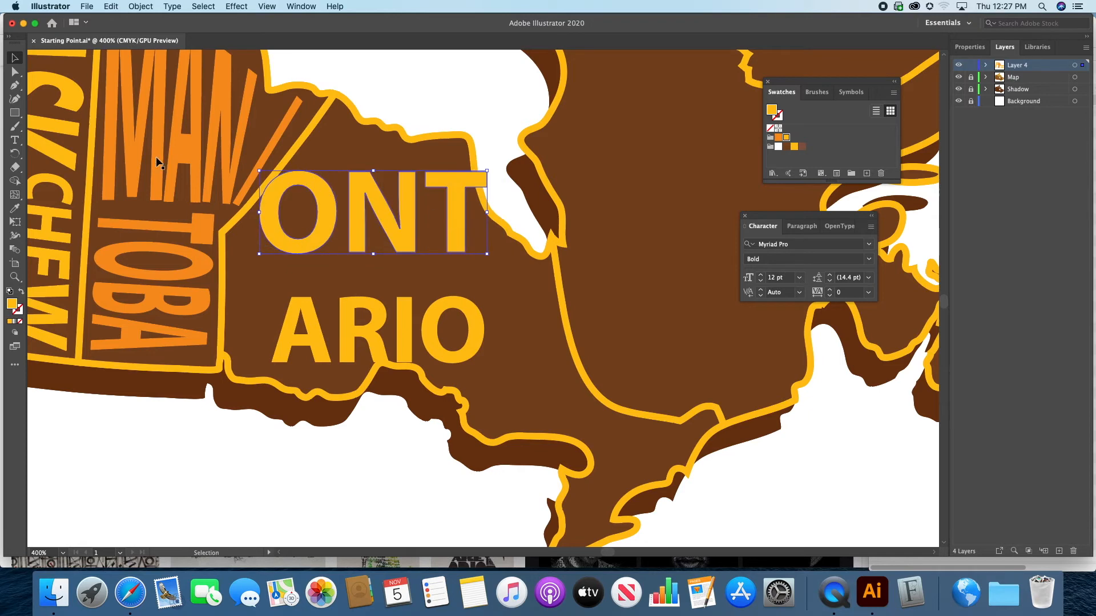
Step: Use Free Transform to pull ONT's upper corners inside Ontario's northern borders, and adjust the T's position
left_click(15, 221)
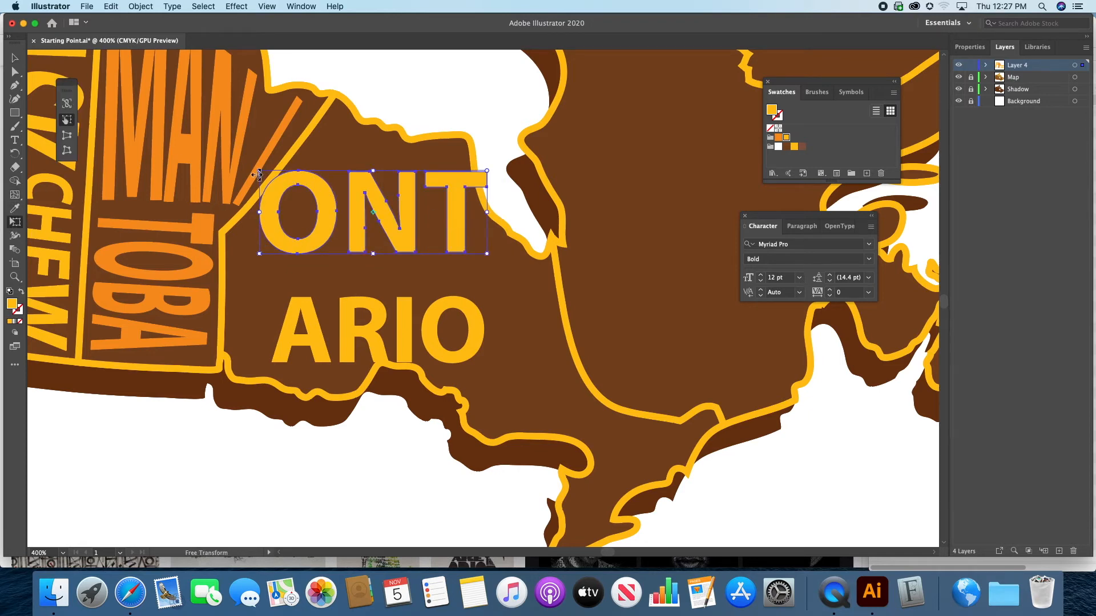
left_click_drag(258, 173, 279, 165)
left_click_drag(488, 172, 468, 156)
left_click(14, 57)
left_click(444, 87)
left_click(457, 213)
left_click_drag(470, 206, 467, 206)
left_click(477, 91)
Step: Separate the final O from ARIO and move it southeast into the wider part of southern Ontario
left_click(404, 346)
left_click_drag(546, 376, 572, 433)
left_click_drag(530, 349, 550, 376)
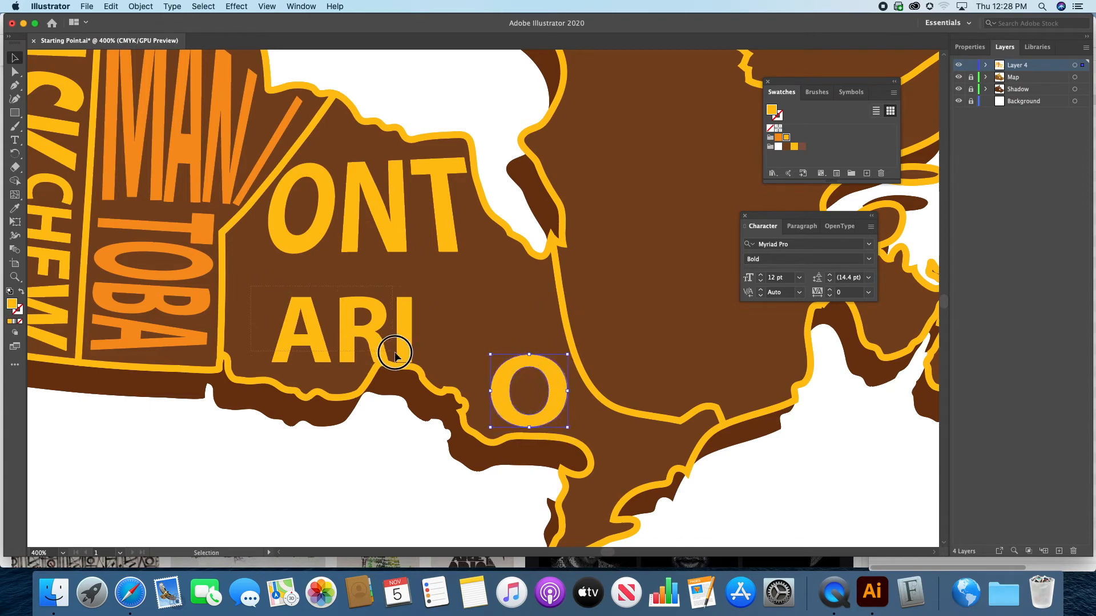
Step: Move ARI up beneath ONT and resize it to fill the height and width of western Ontario
left_click_drag(404, 334, 528, 311)
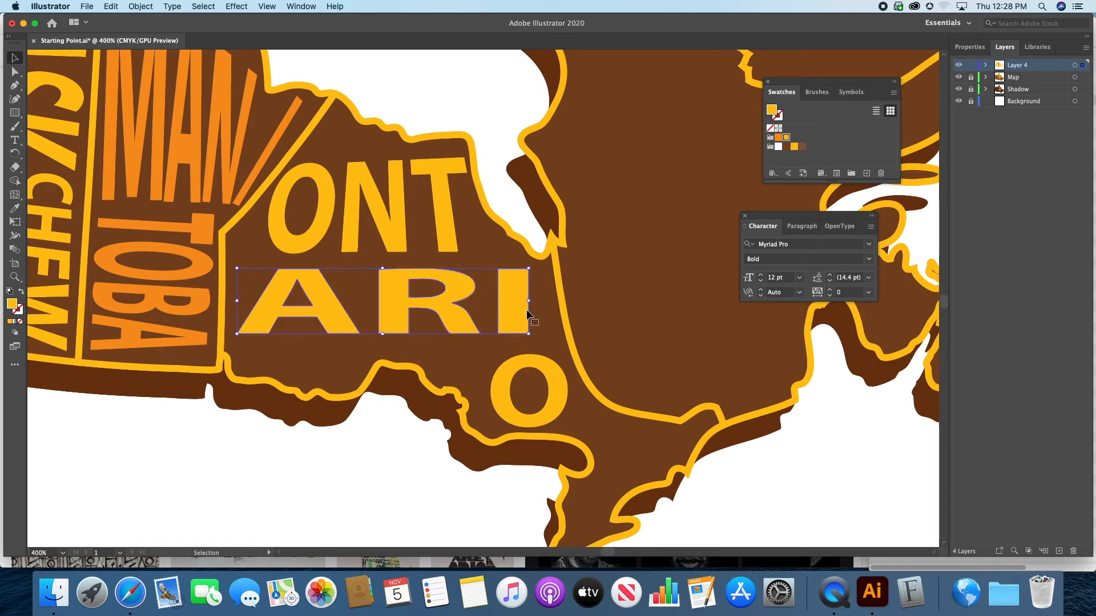
left_click_drag(384, 340, 385, 355)
left_click_drag(384, 268, 383, 262)
left_click_drag(528, 310, 454, 310)
Step: Place the final O beside ARI and stretch it tall to fill the space along Ontario's eastern border
left_click_drag(511, 393, 494, 331)
left_click_drag(514, 369, 557, 411)
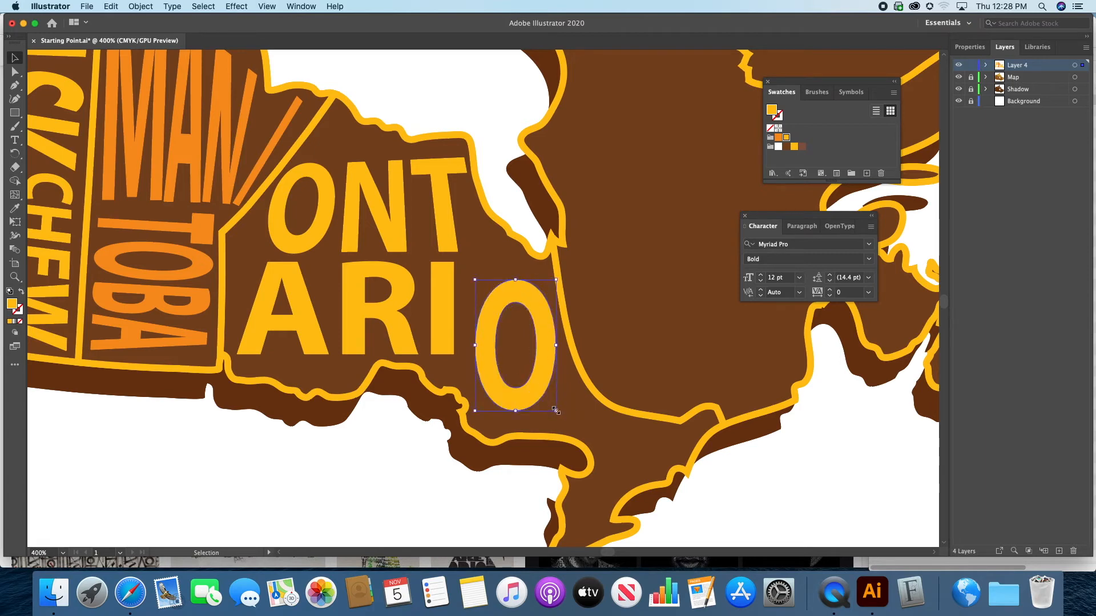
left_click(378, 496)
scroll(485, 393, "down", 4)
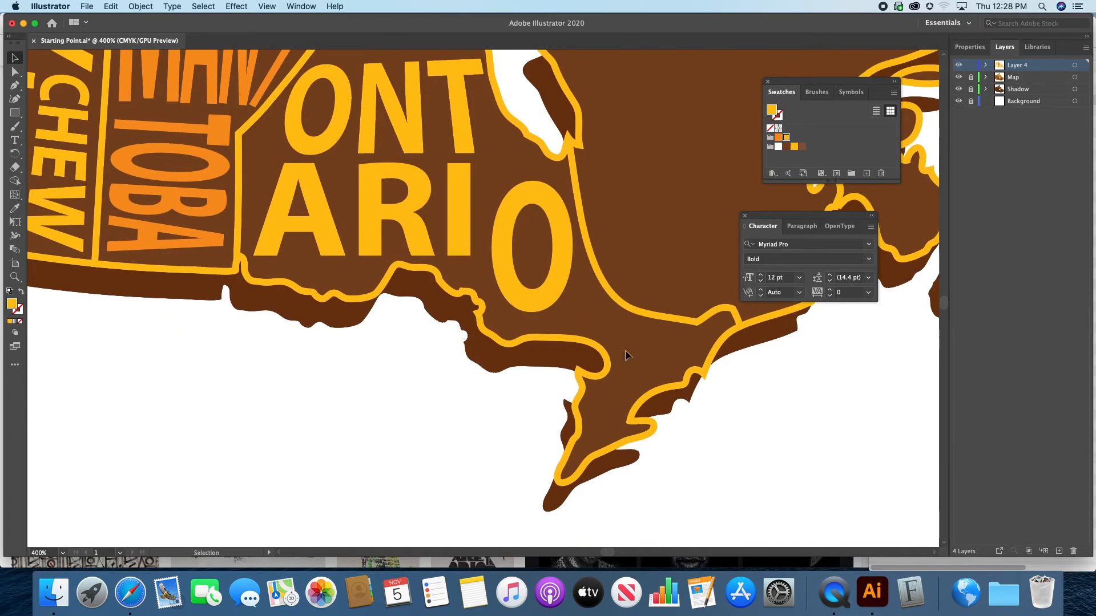
scroll(528, 388, "up", 5)
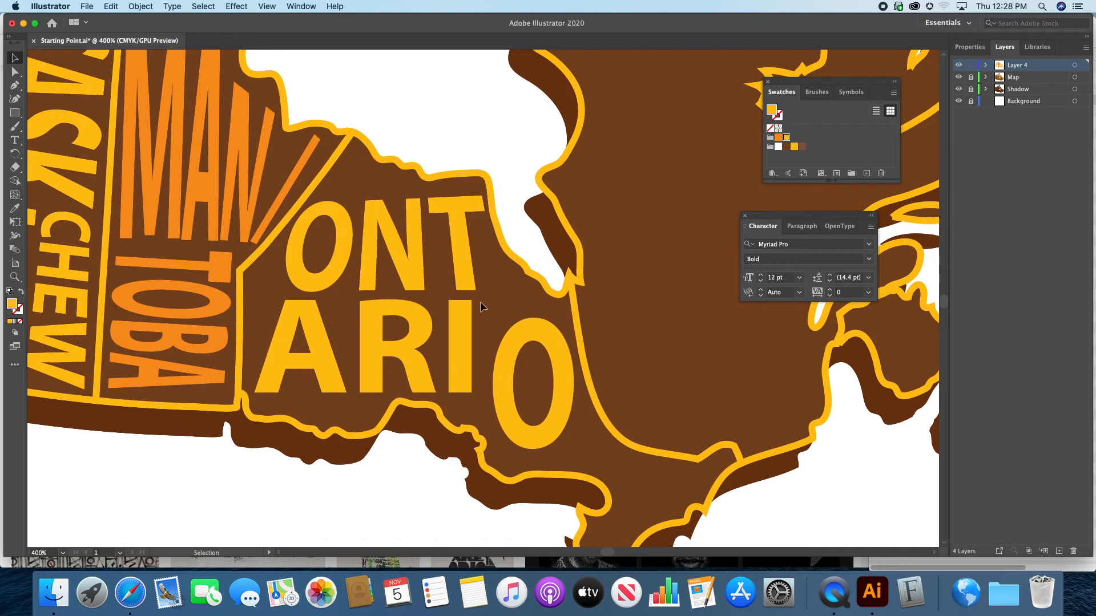
Step: Narrow the I of ARI and extend the A downward toward Ontario's southern border
left_click_drag(461, 344, 470, 343)
left_click(398, 472)
left_click_drag(392, 420, 411, 421)
left_click(311, 391)
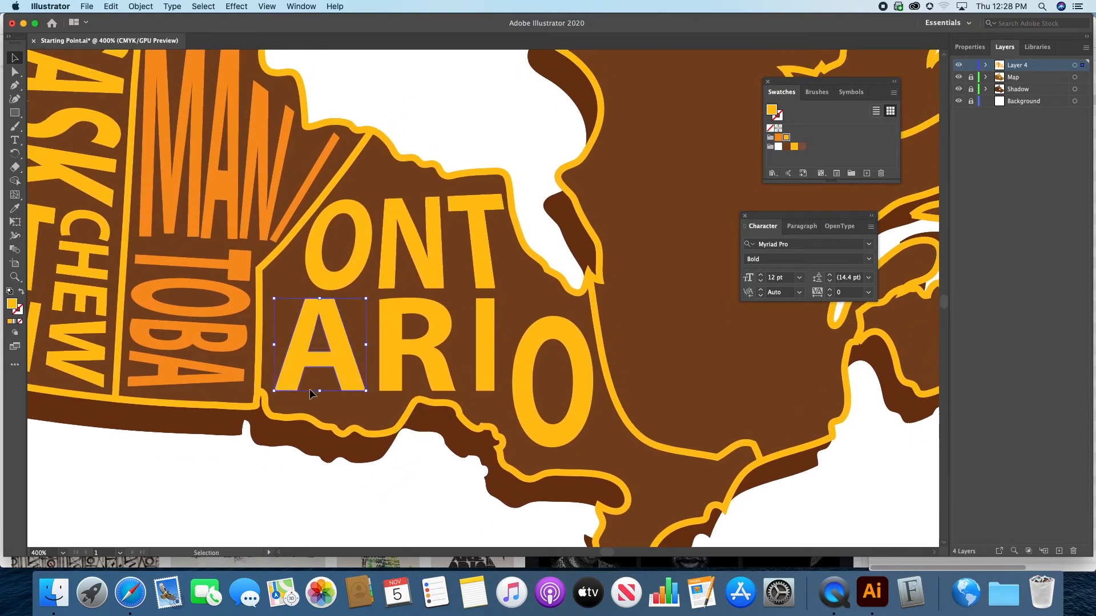
left_click_drag(323, 392, 320, 409)
left_click(394, 381)
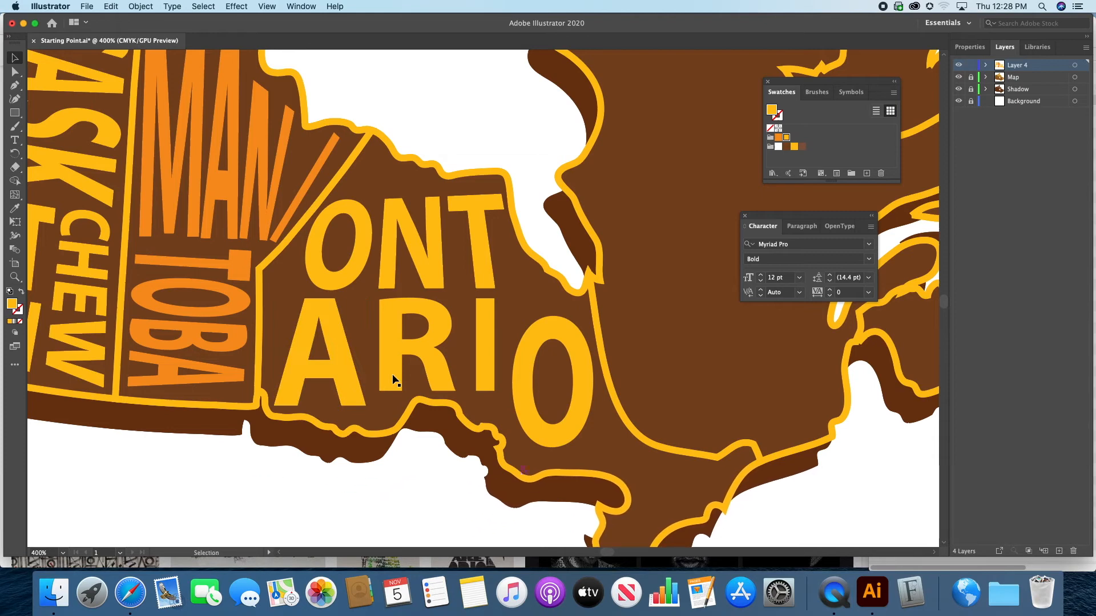